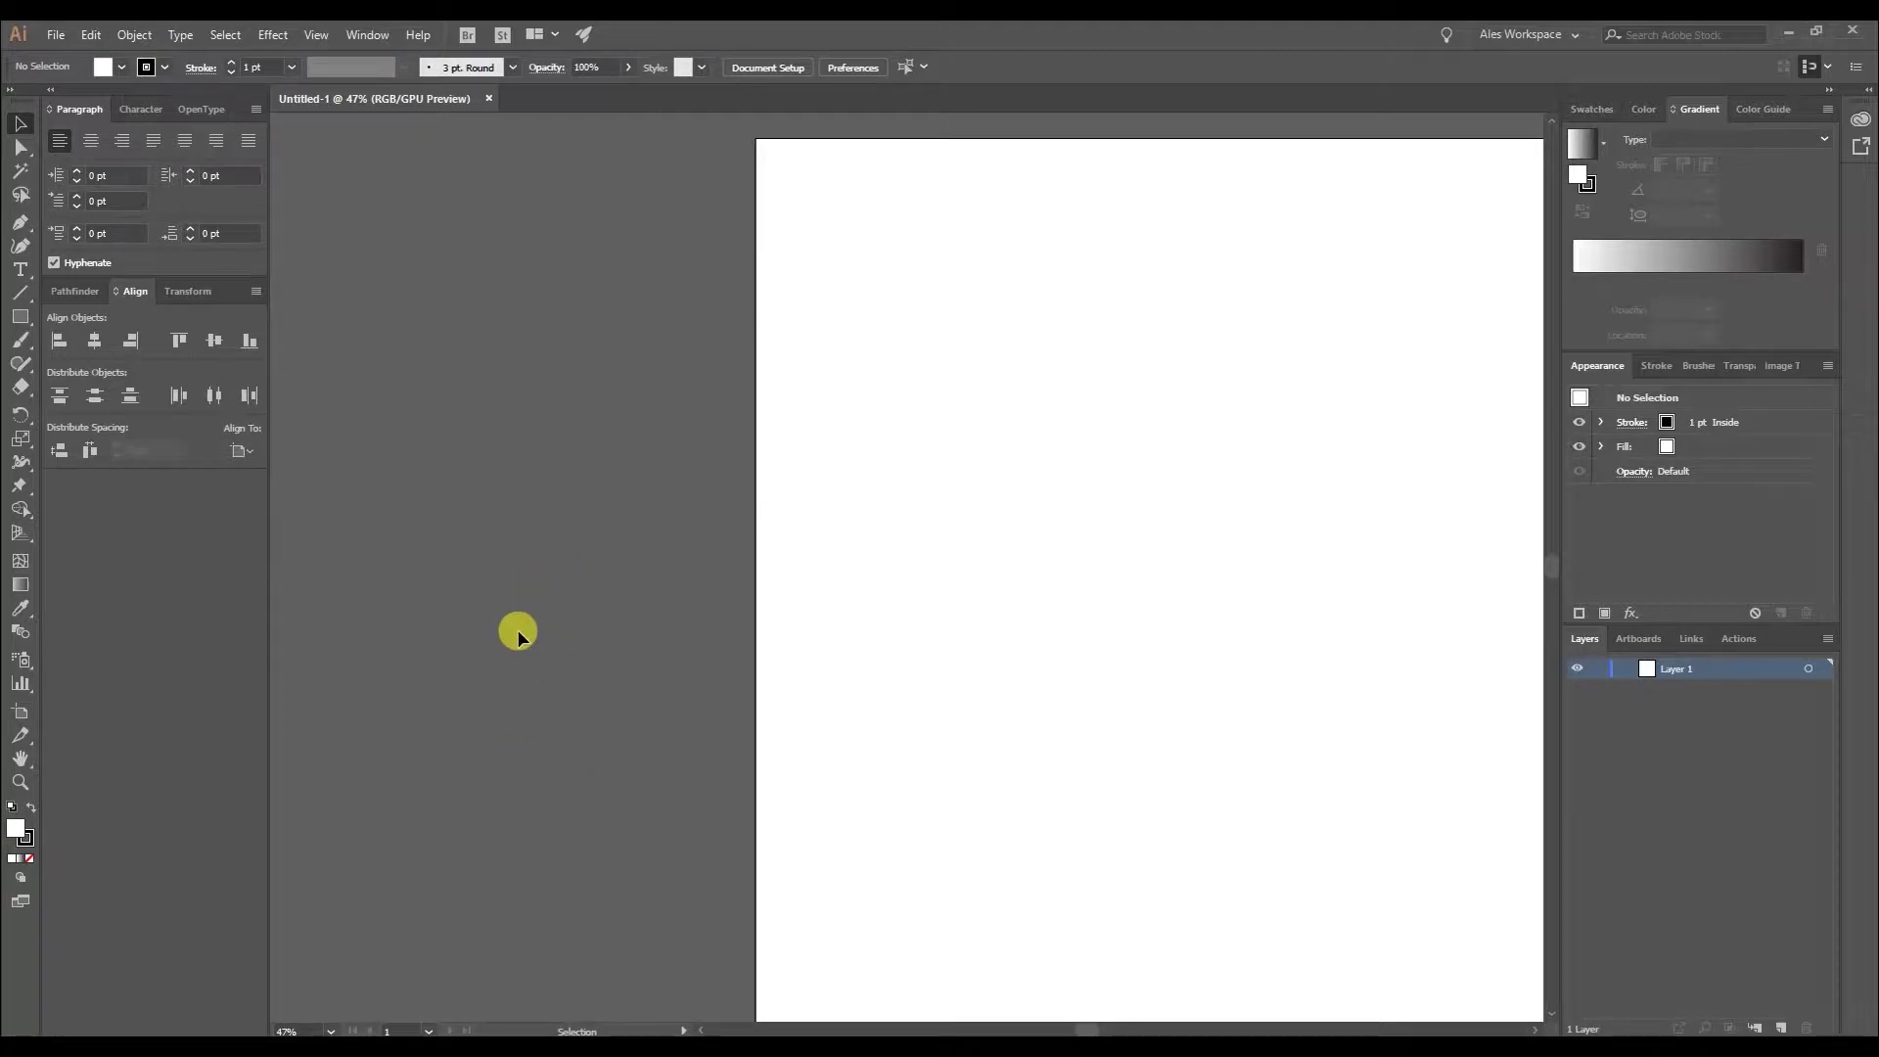
double_click(963, 37)
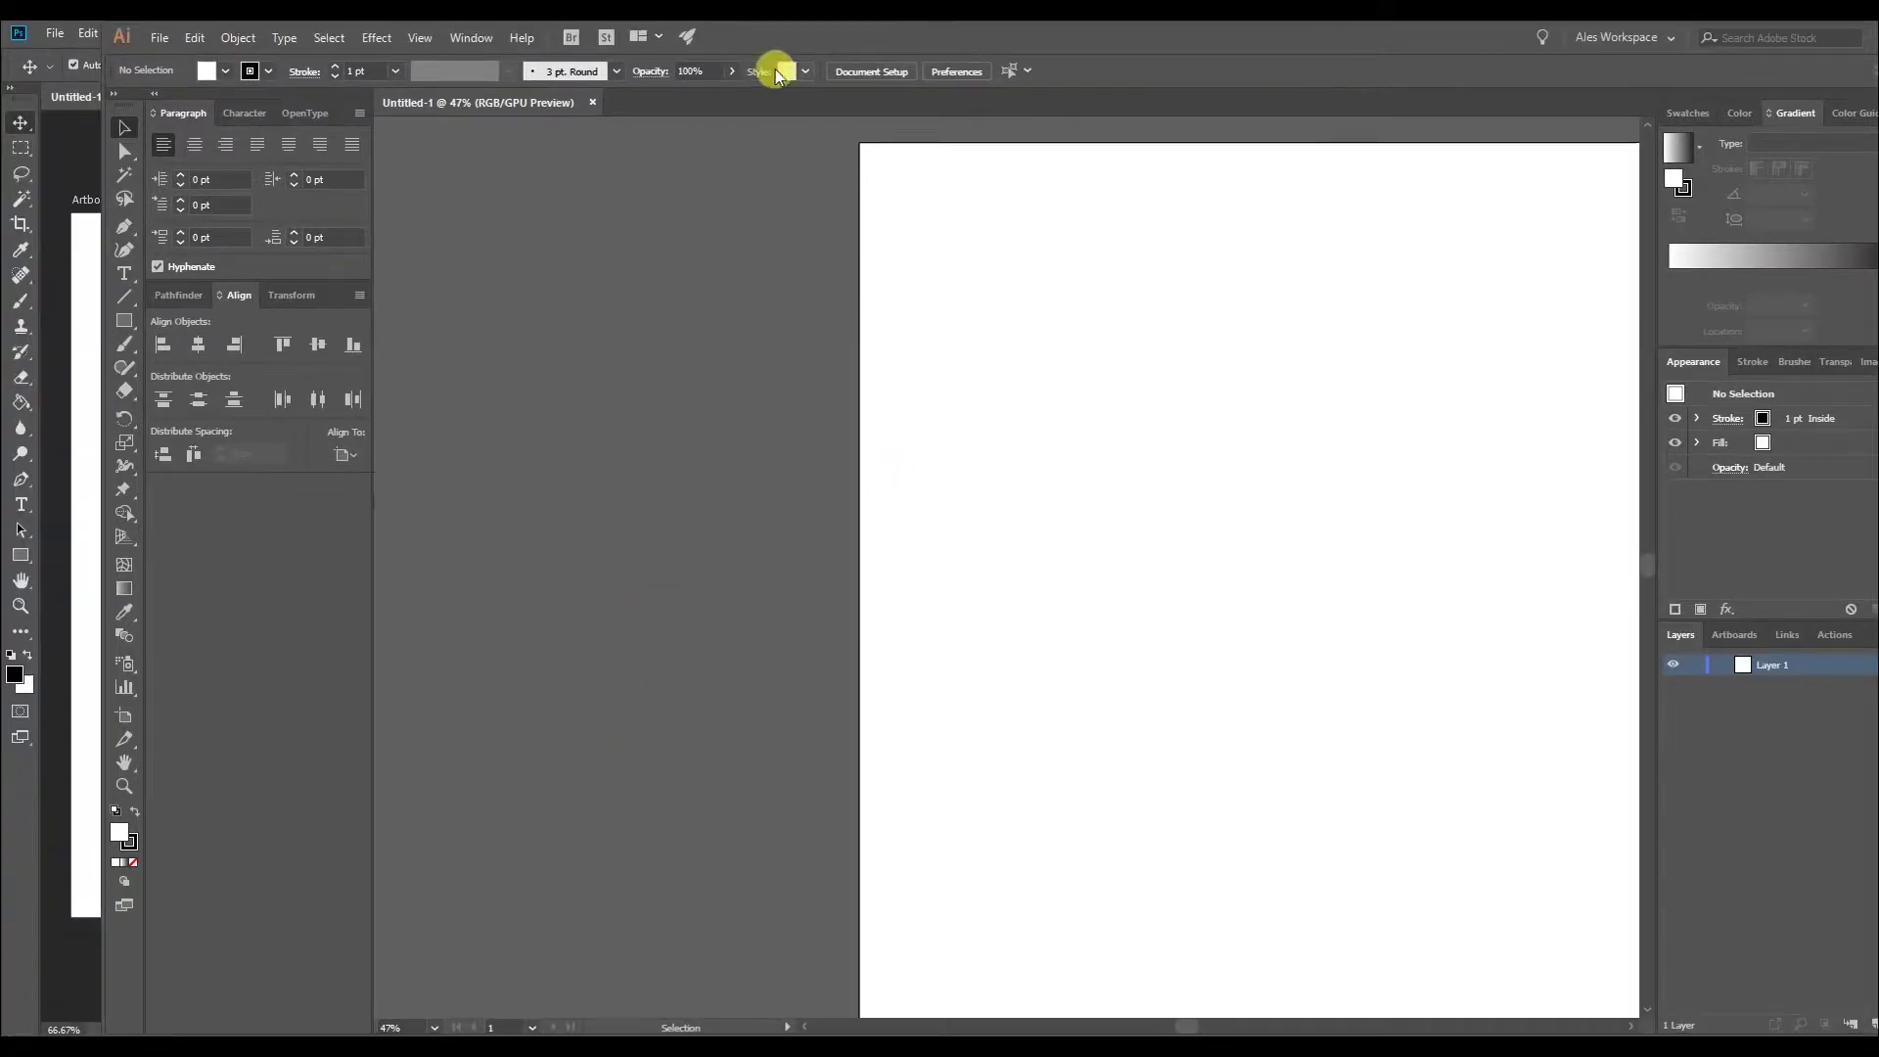
left_click_drag(864, 35, 767, 33)
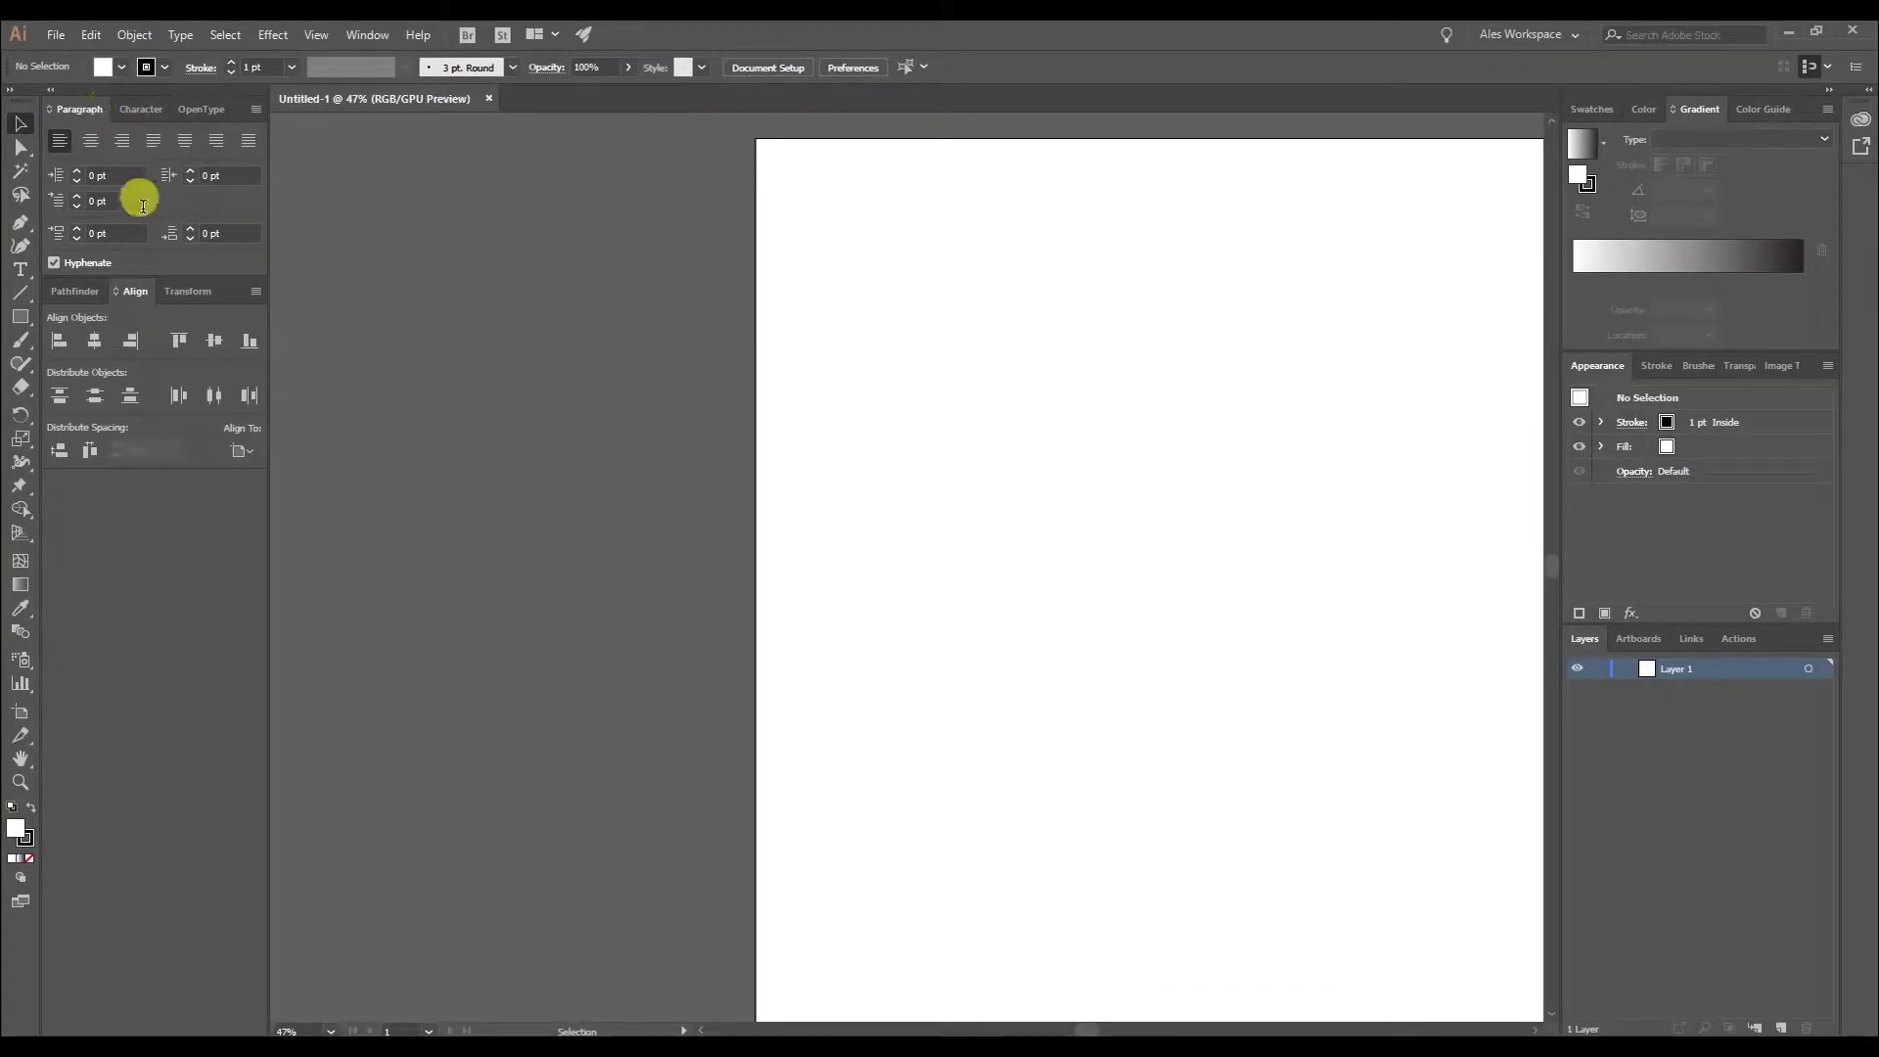
Open the keyboard shortcut settings, view the Menu Commands categories, and close the settings without saving
left_click(92, 34)
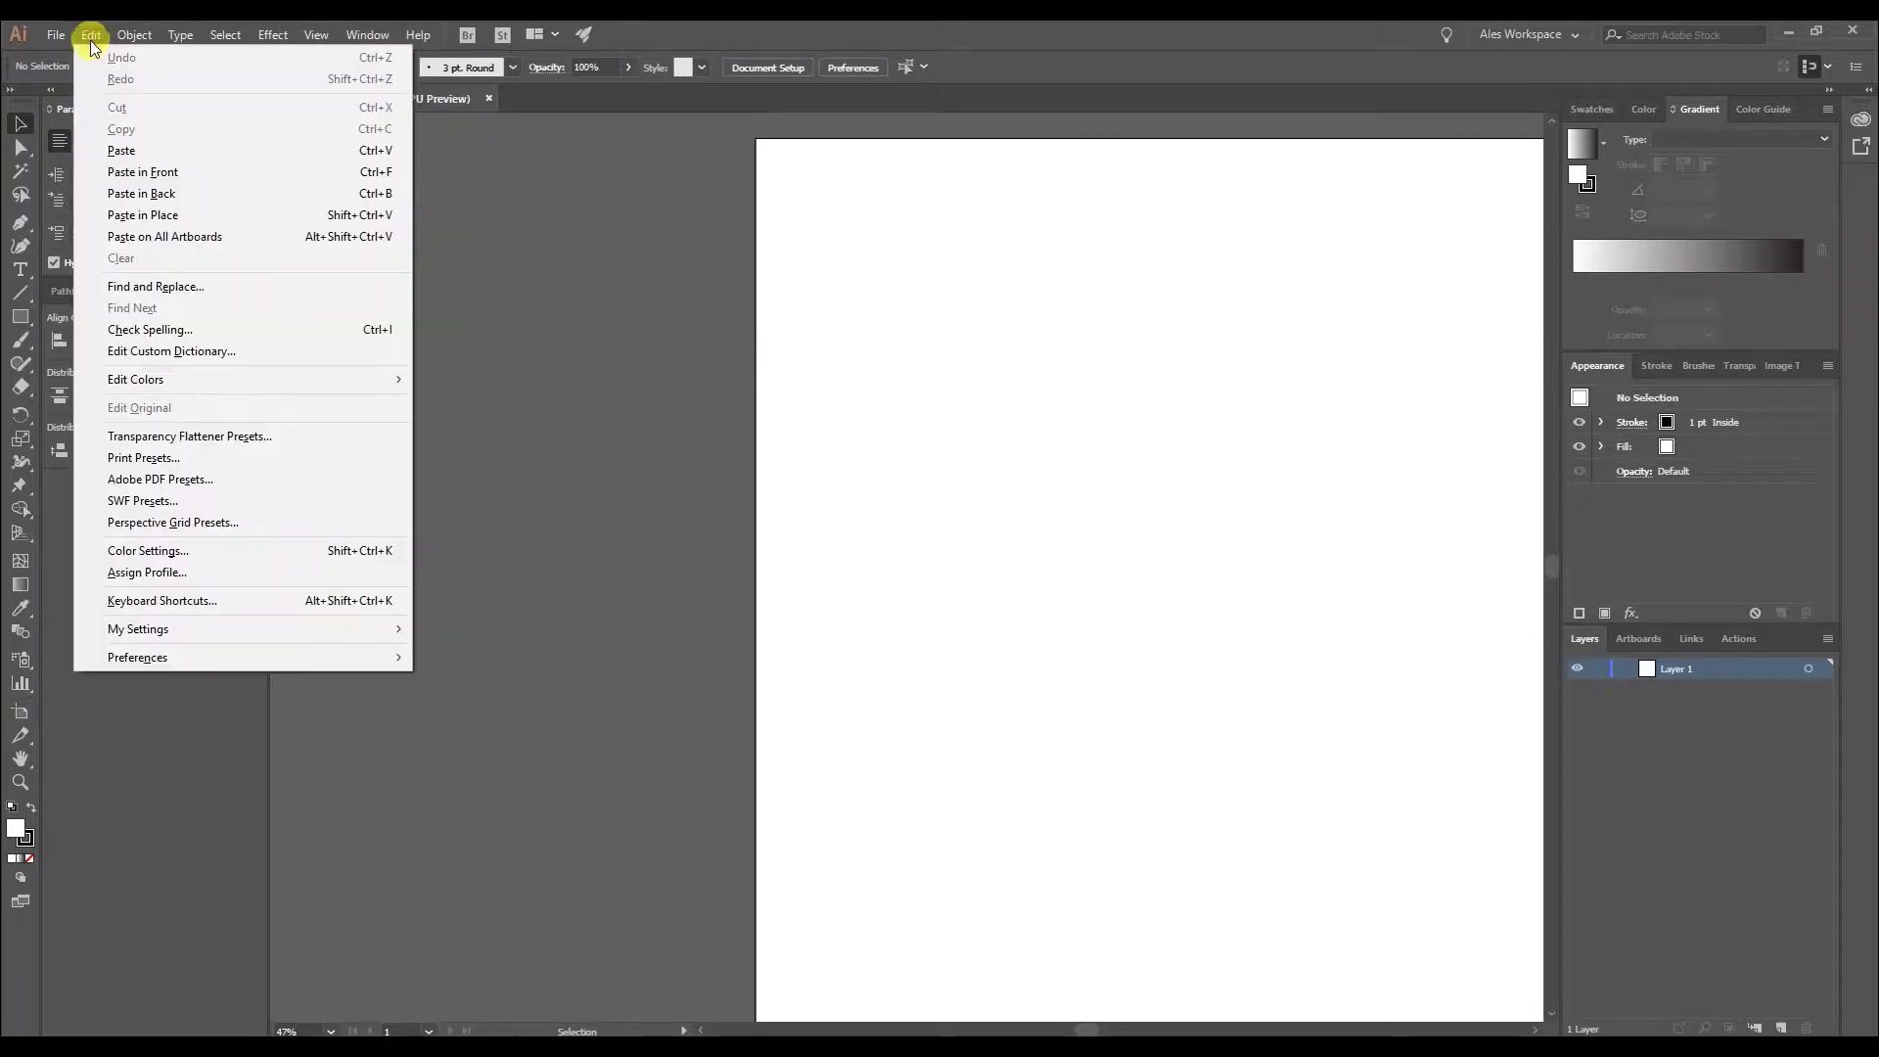
left_click(182, 603)
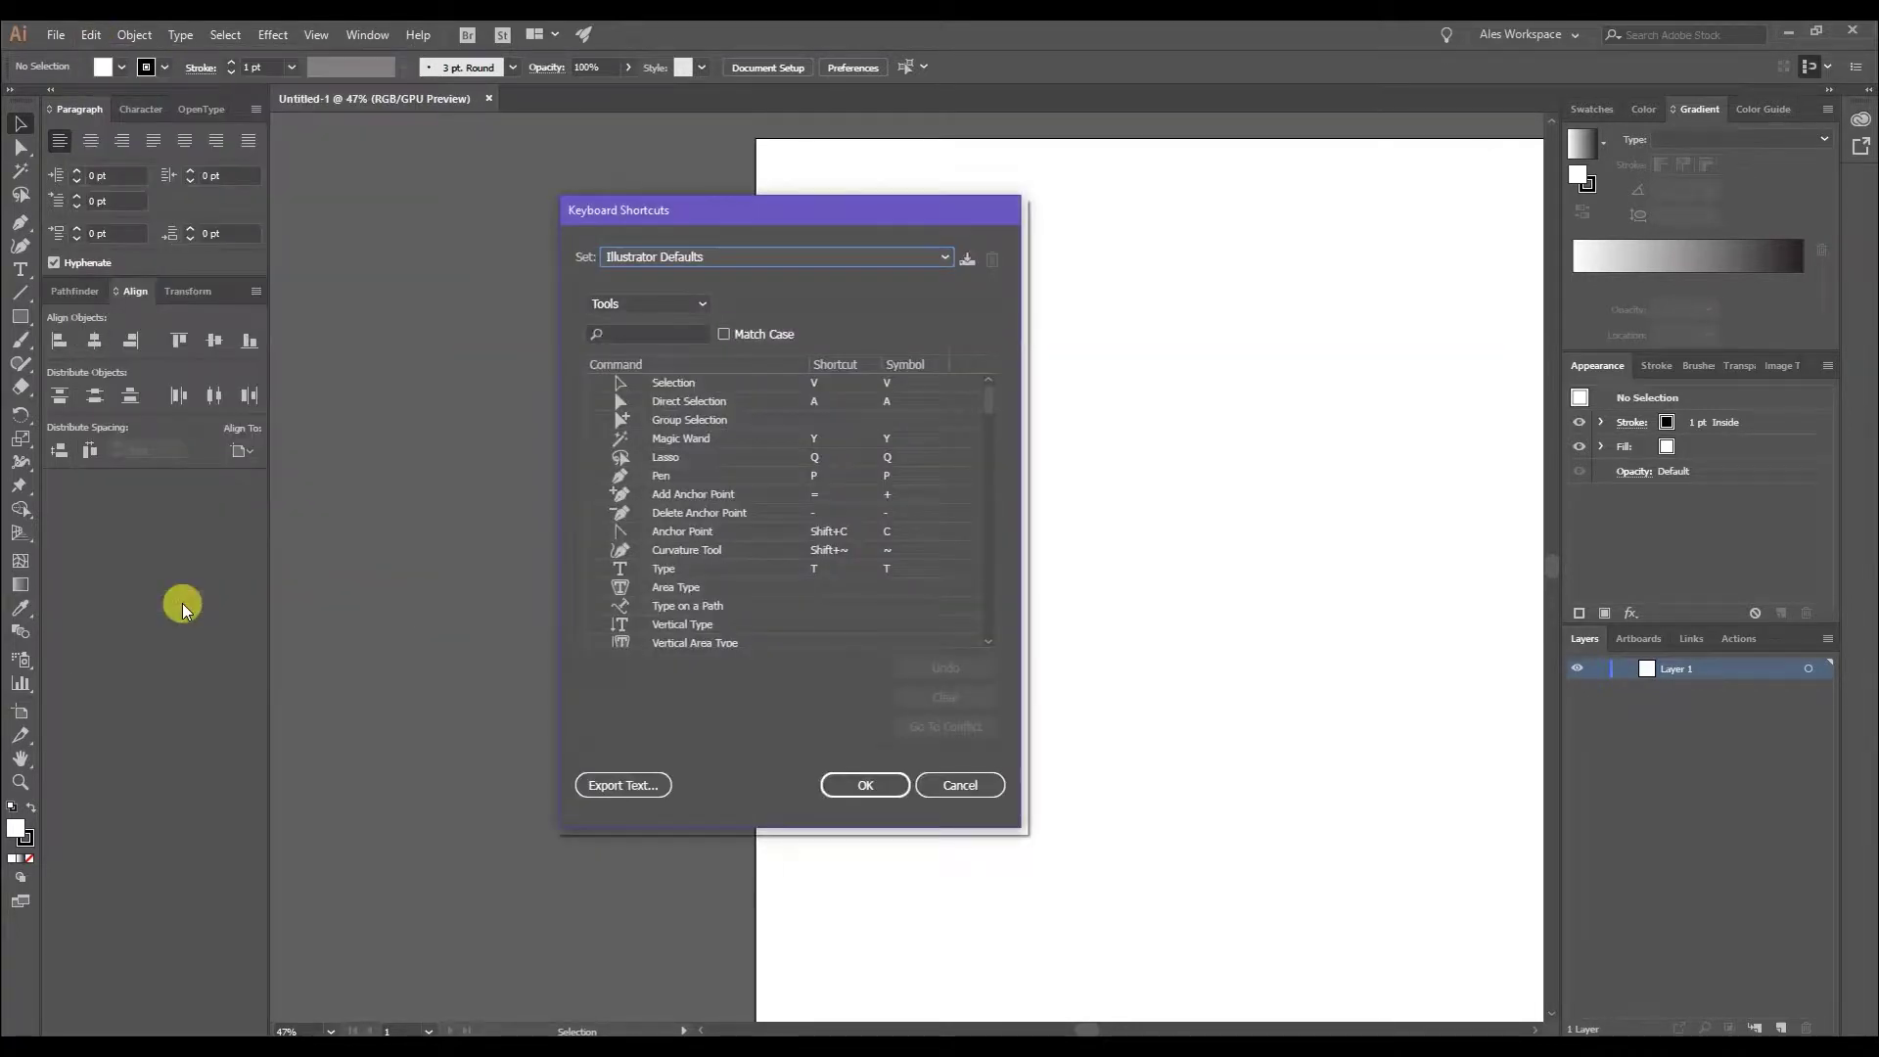
left_click(960, 785)
left_click(92, 35)
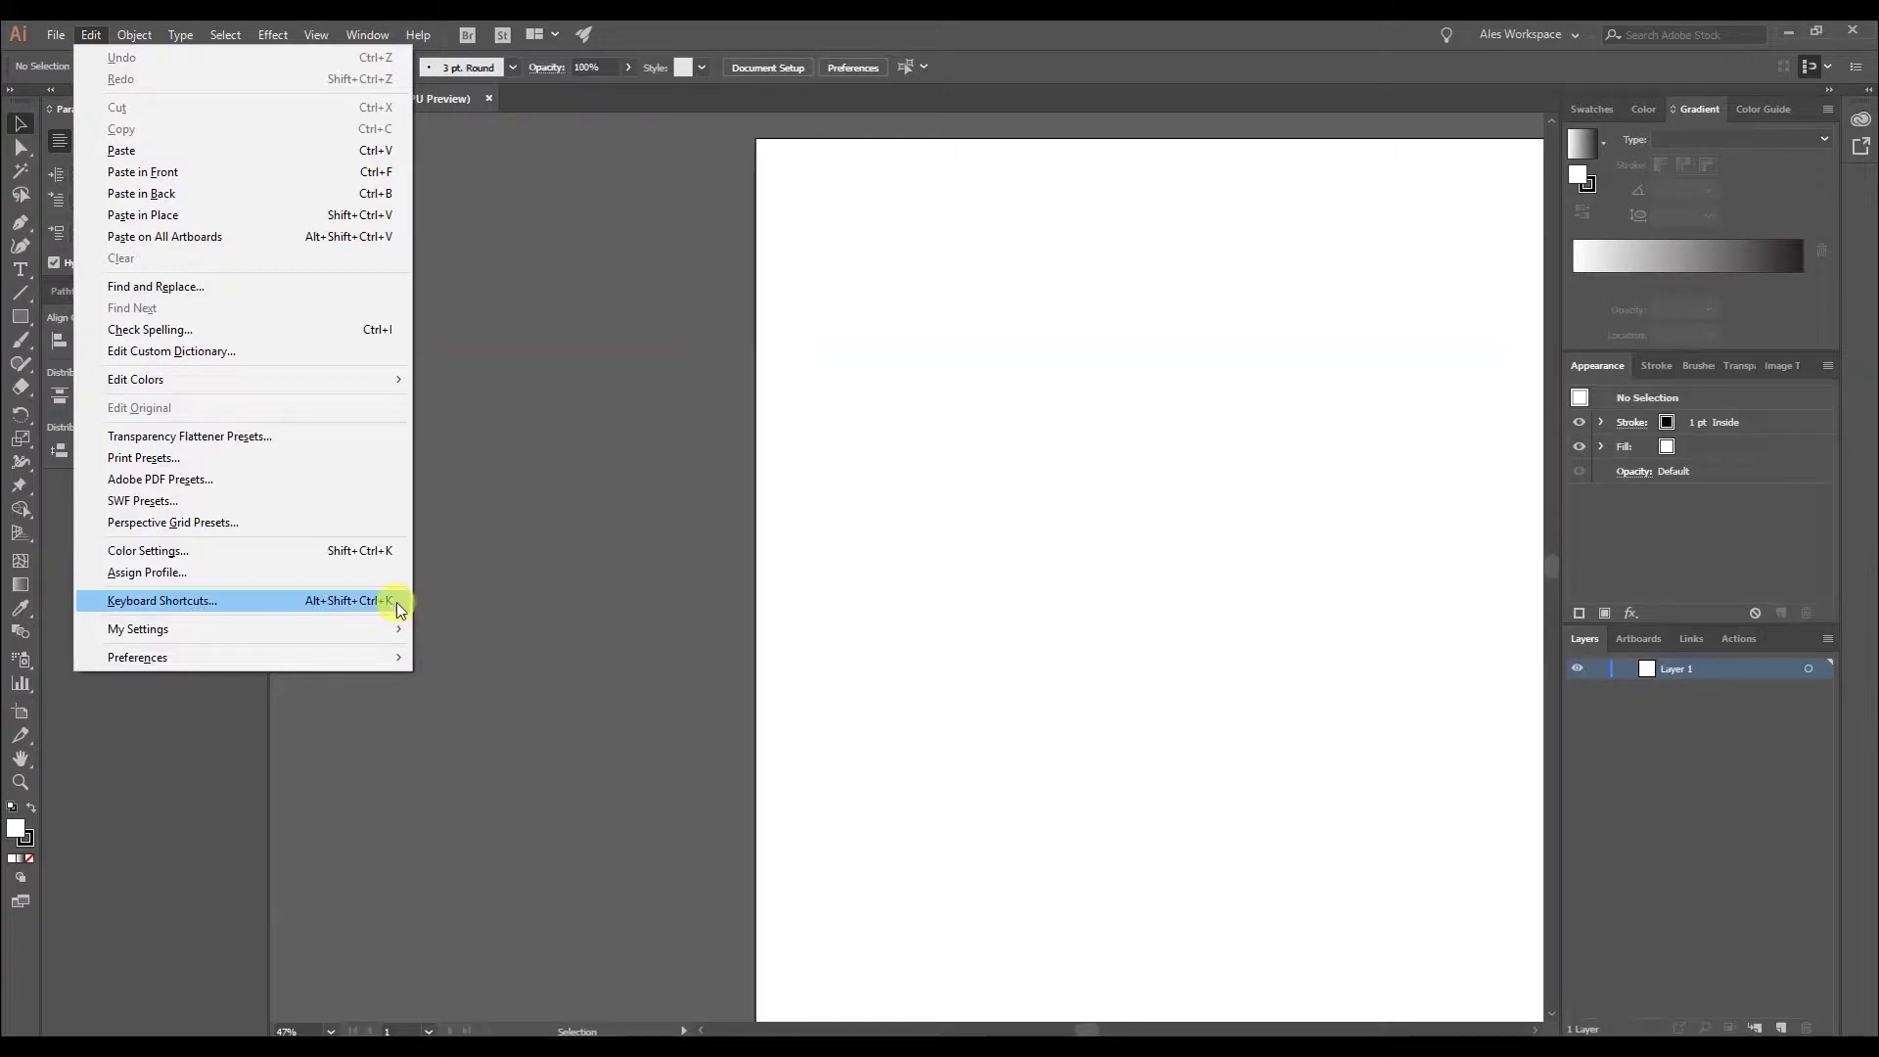
left_click(339, 600)
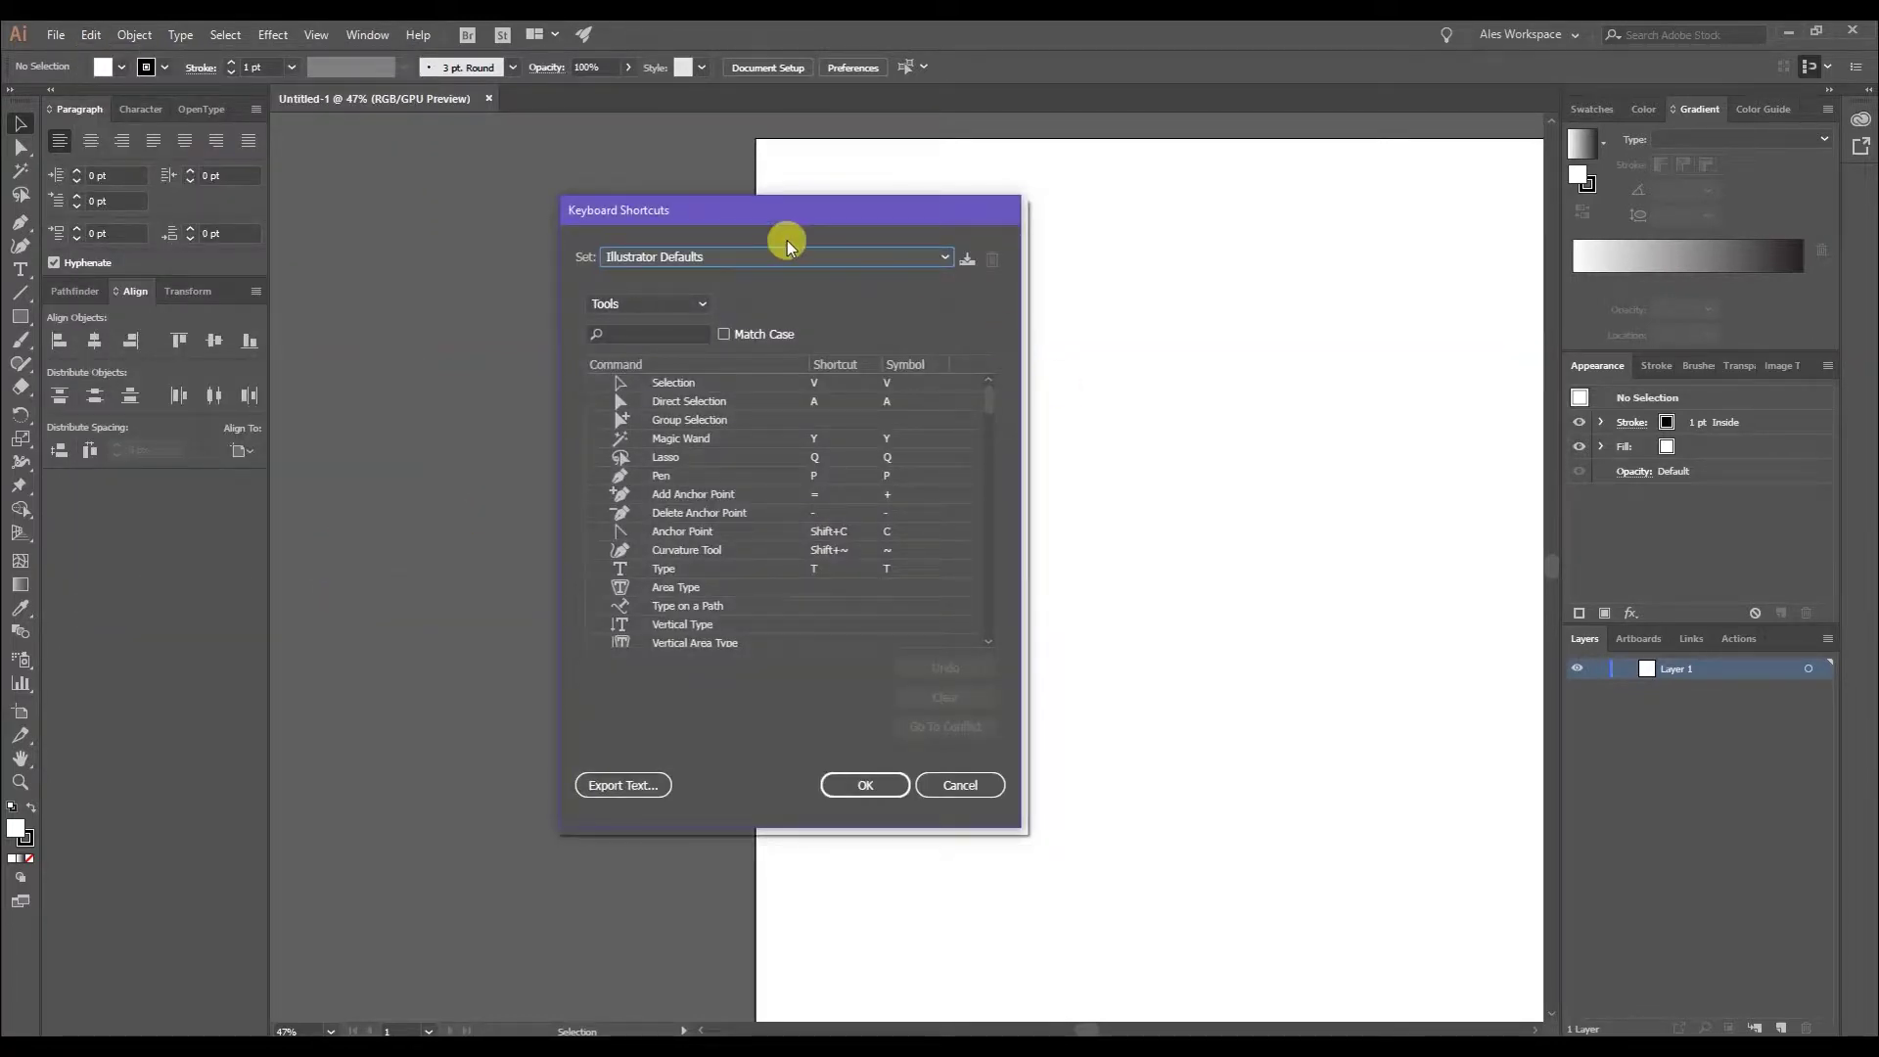
left_click_drag(809, 207, 680, 208)
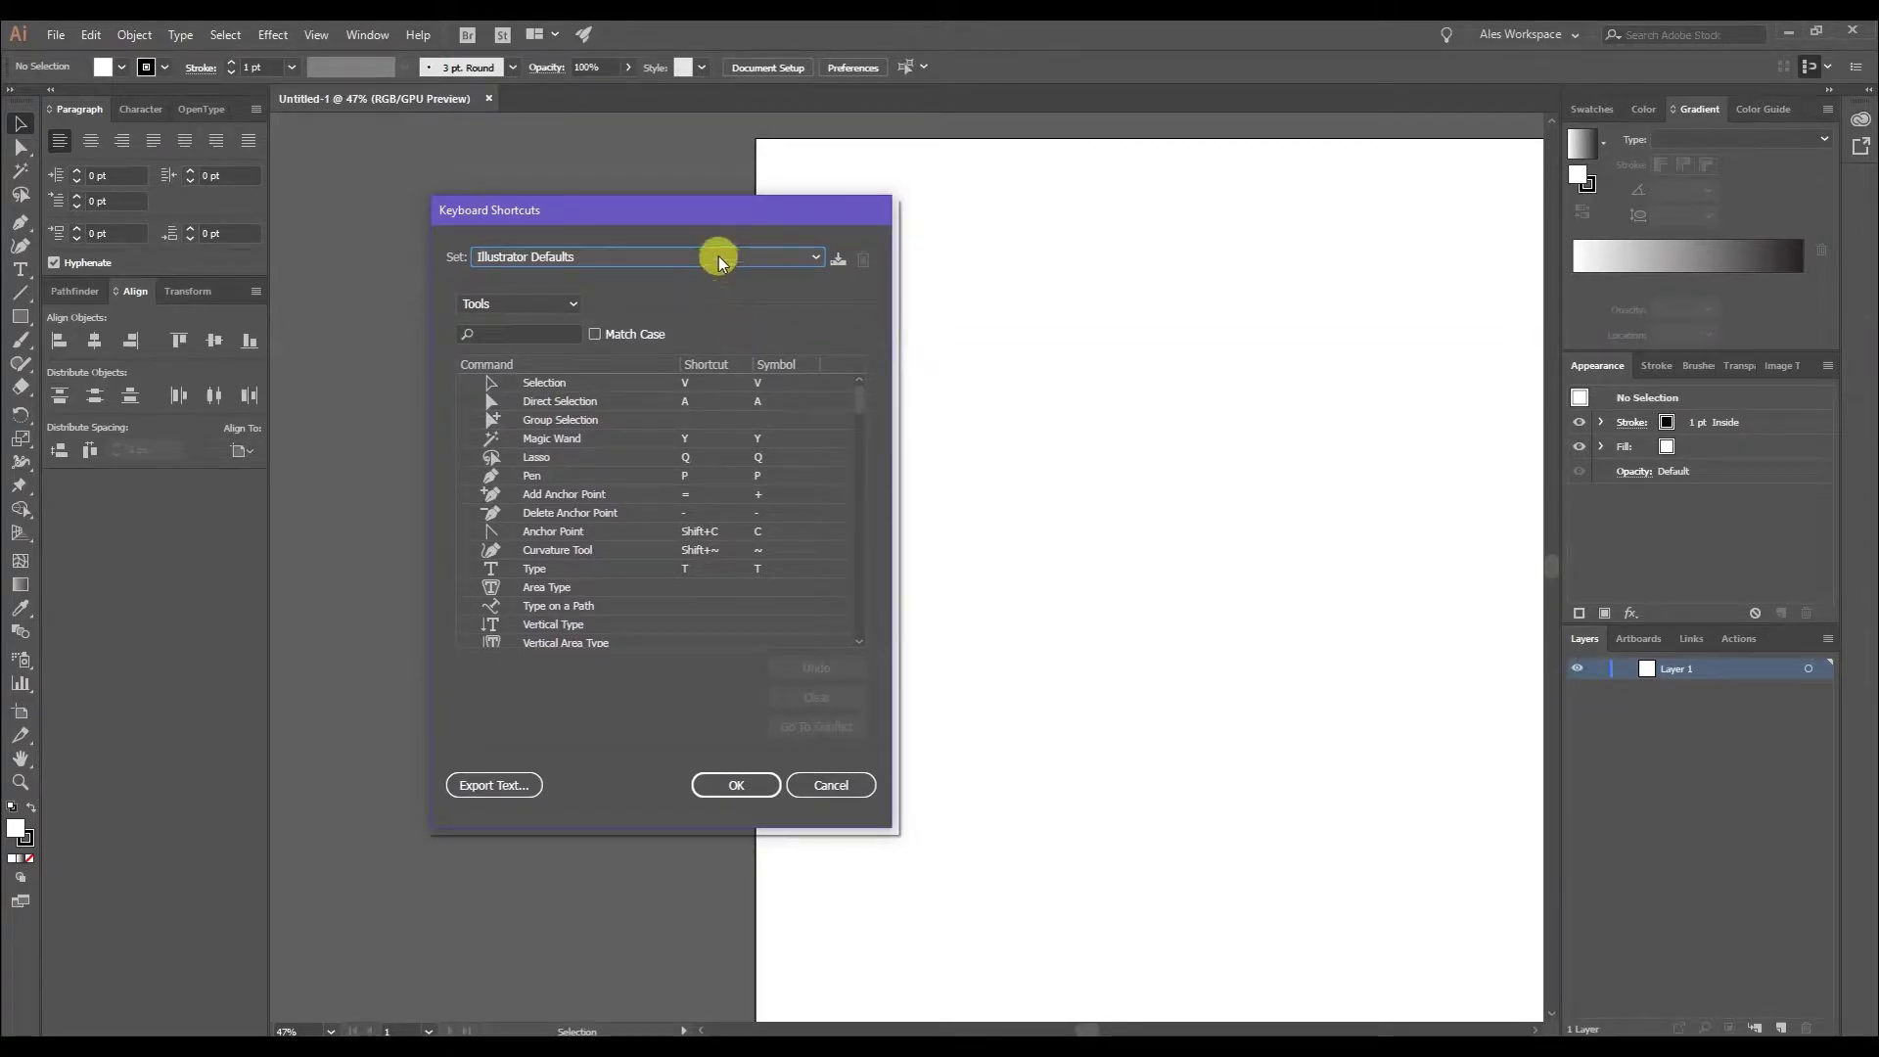
left_click(577, 303)
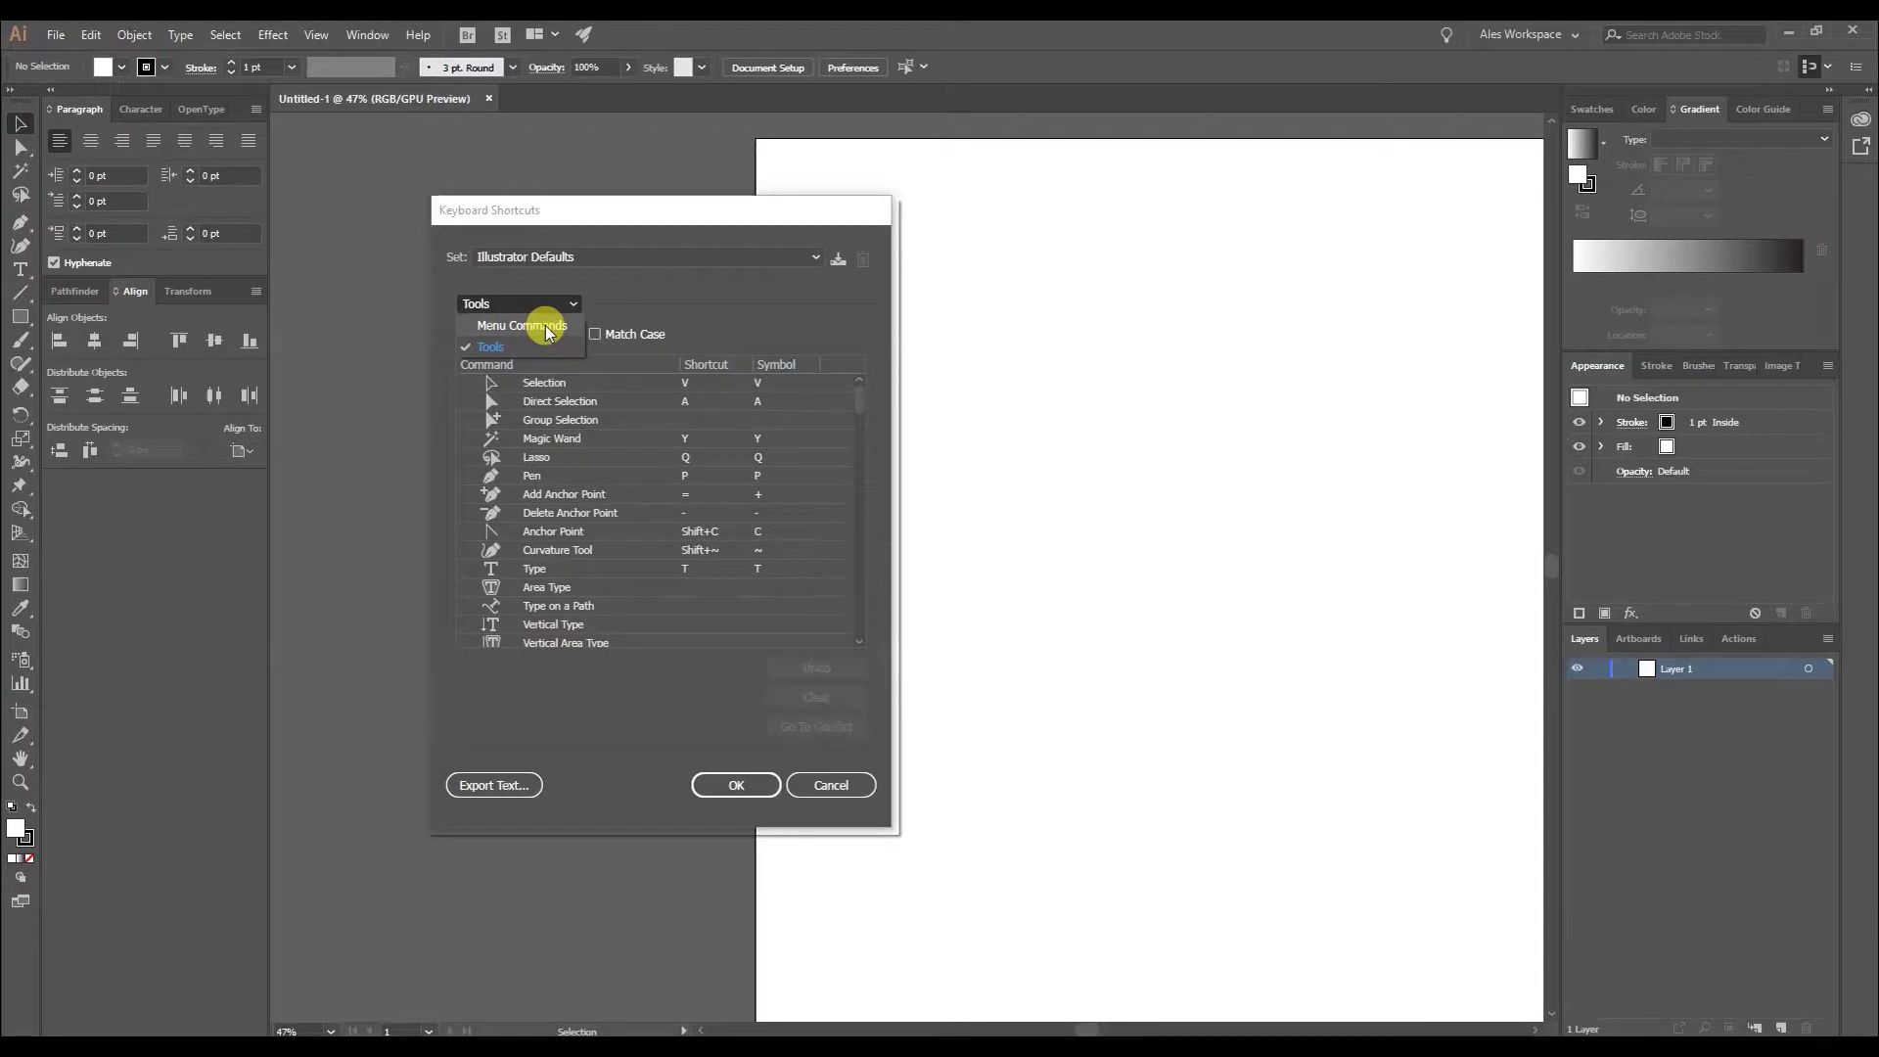
left_click(538, 327)
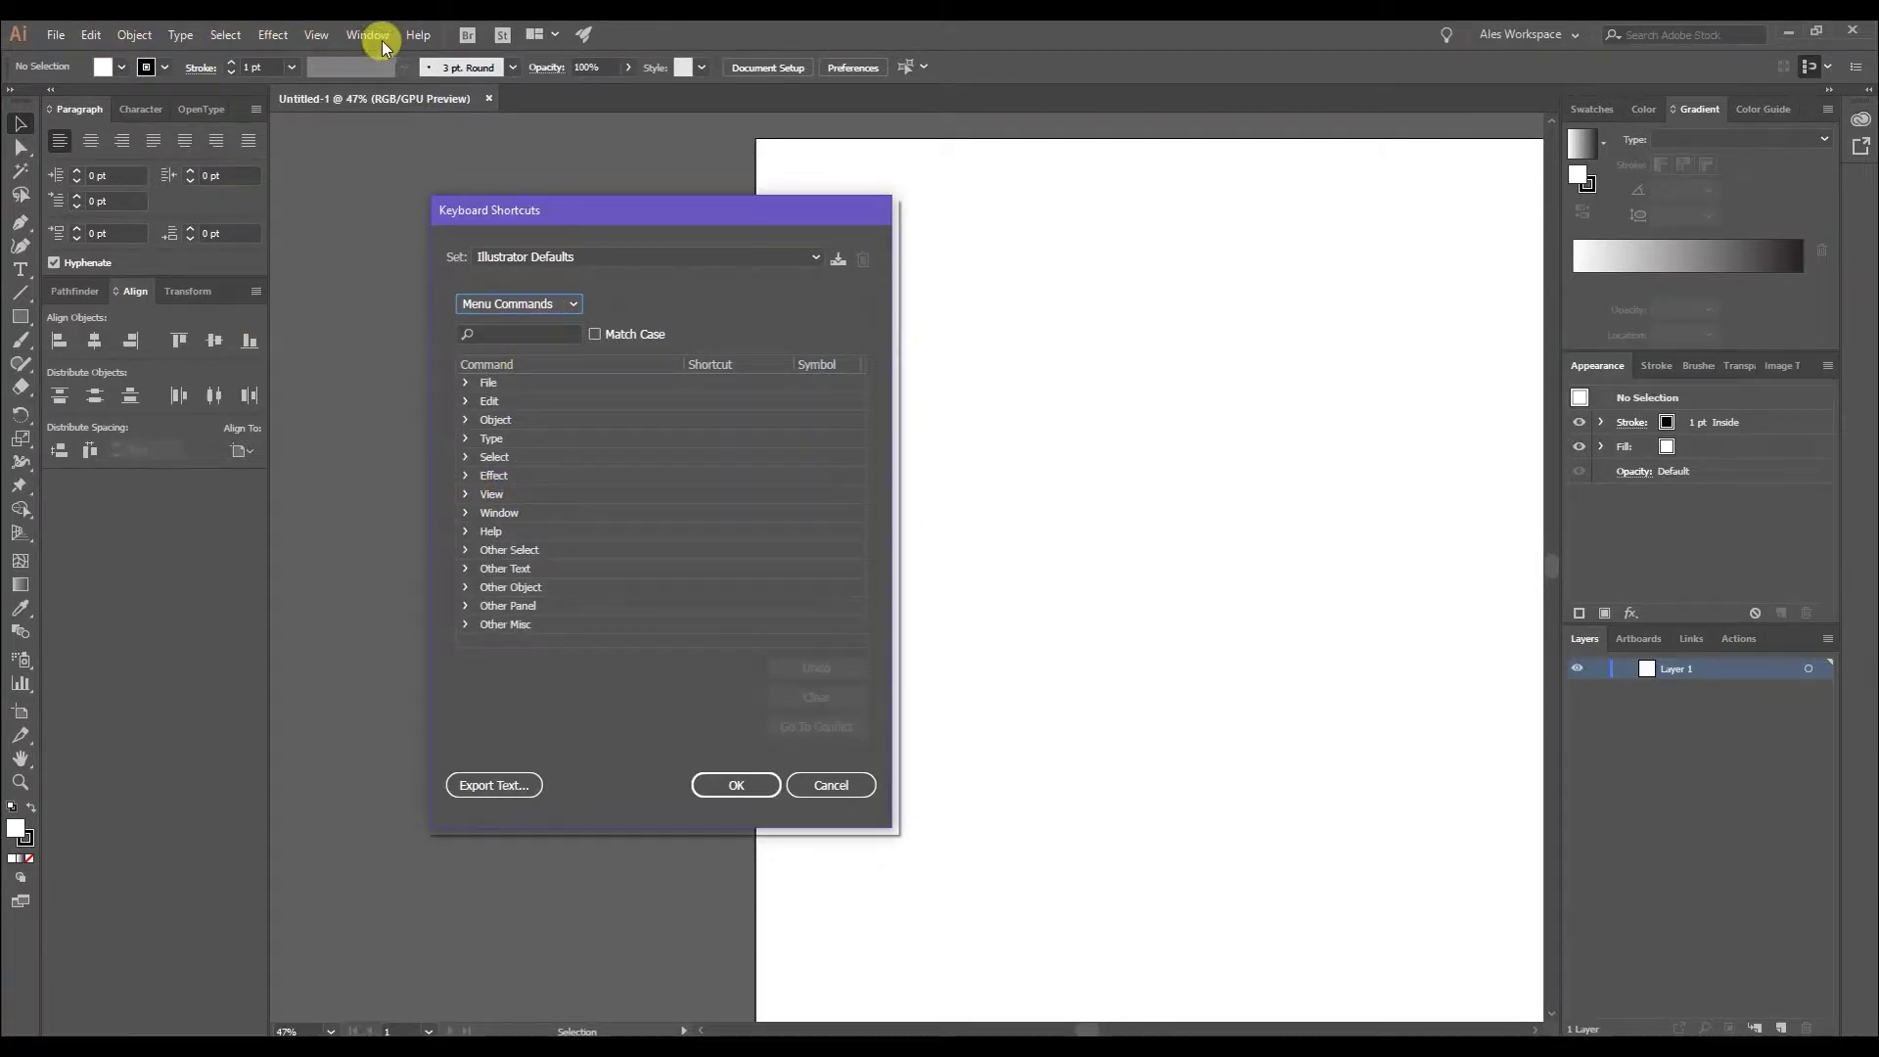
left_click(833, 785)
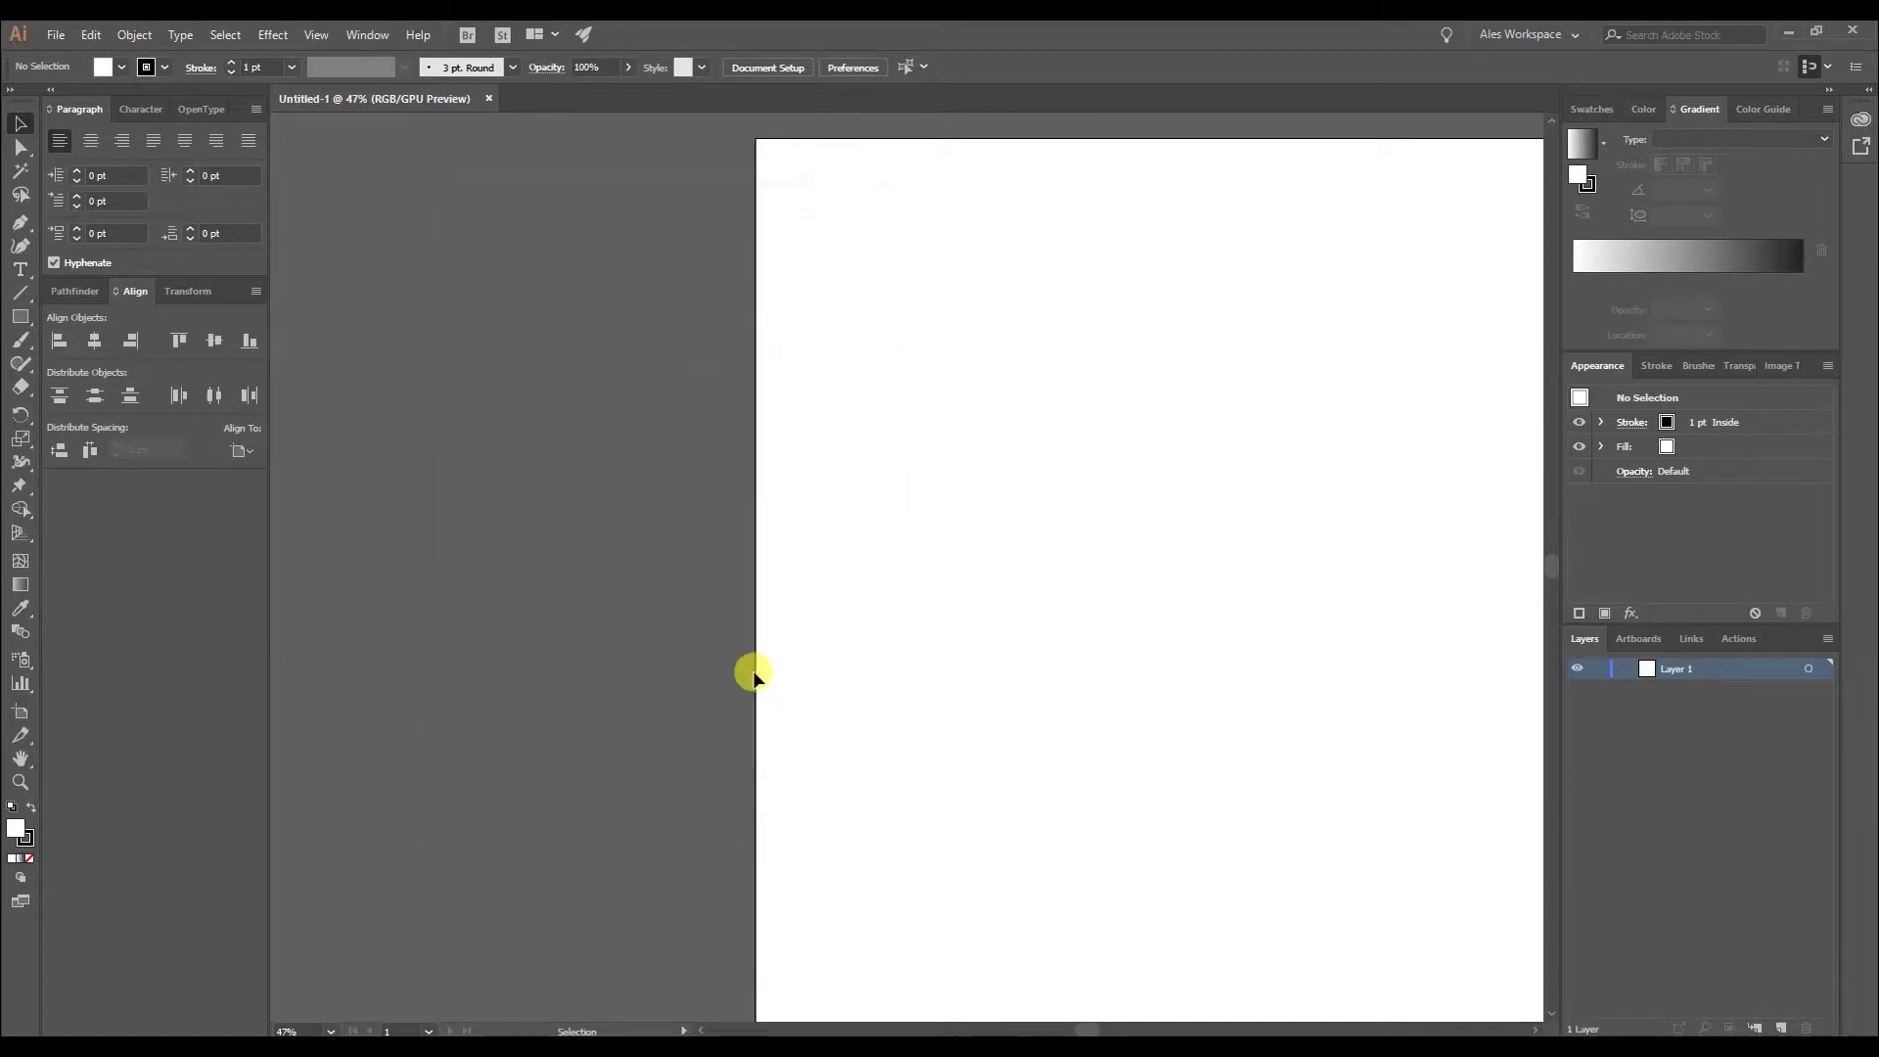
left_click(129, 32)
mouse_move(150, 38)
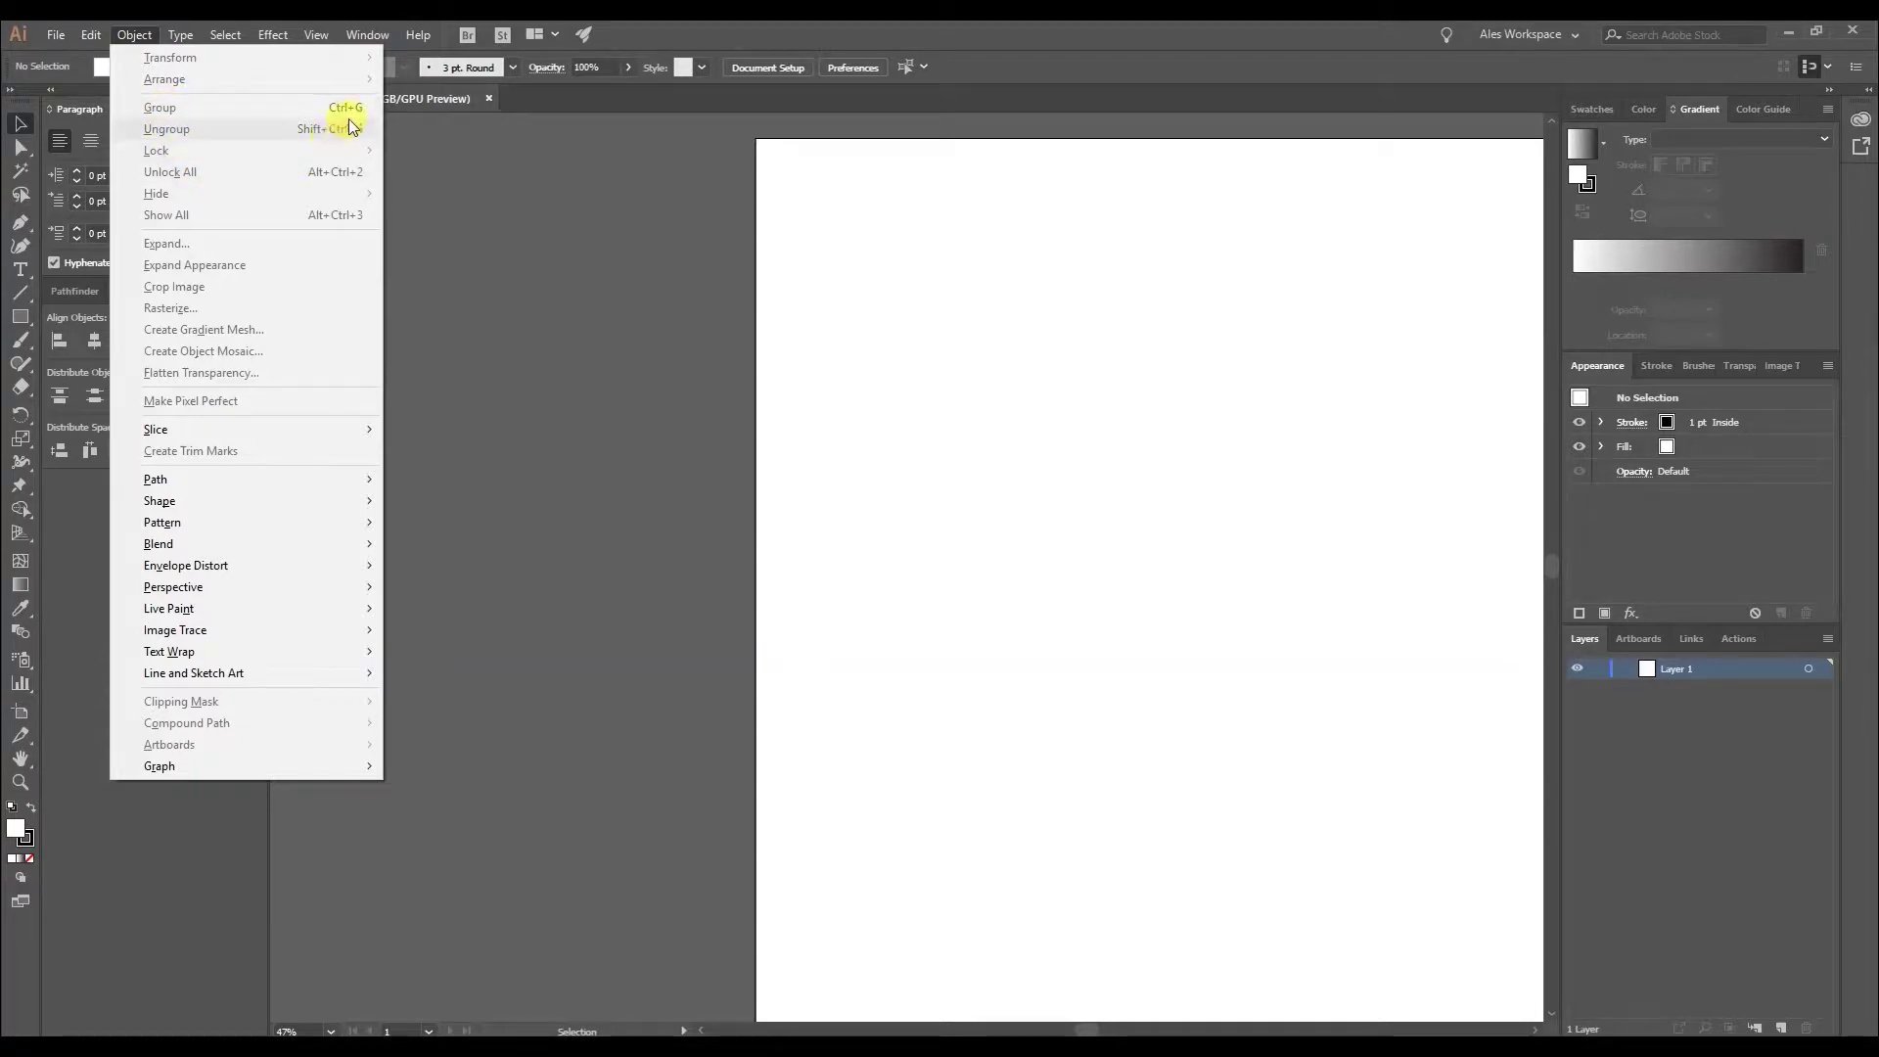
left_click(906, 312)
left_click_drag(859, 267, 1288, 742)
right_click(937, 422)
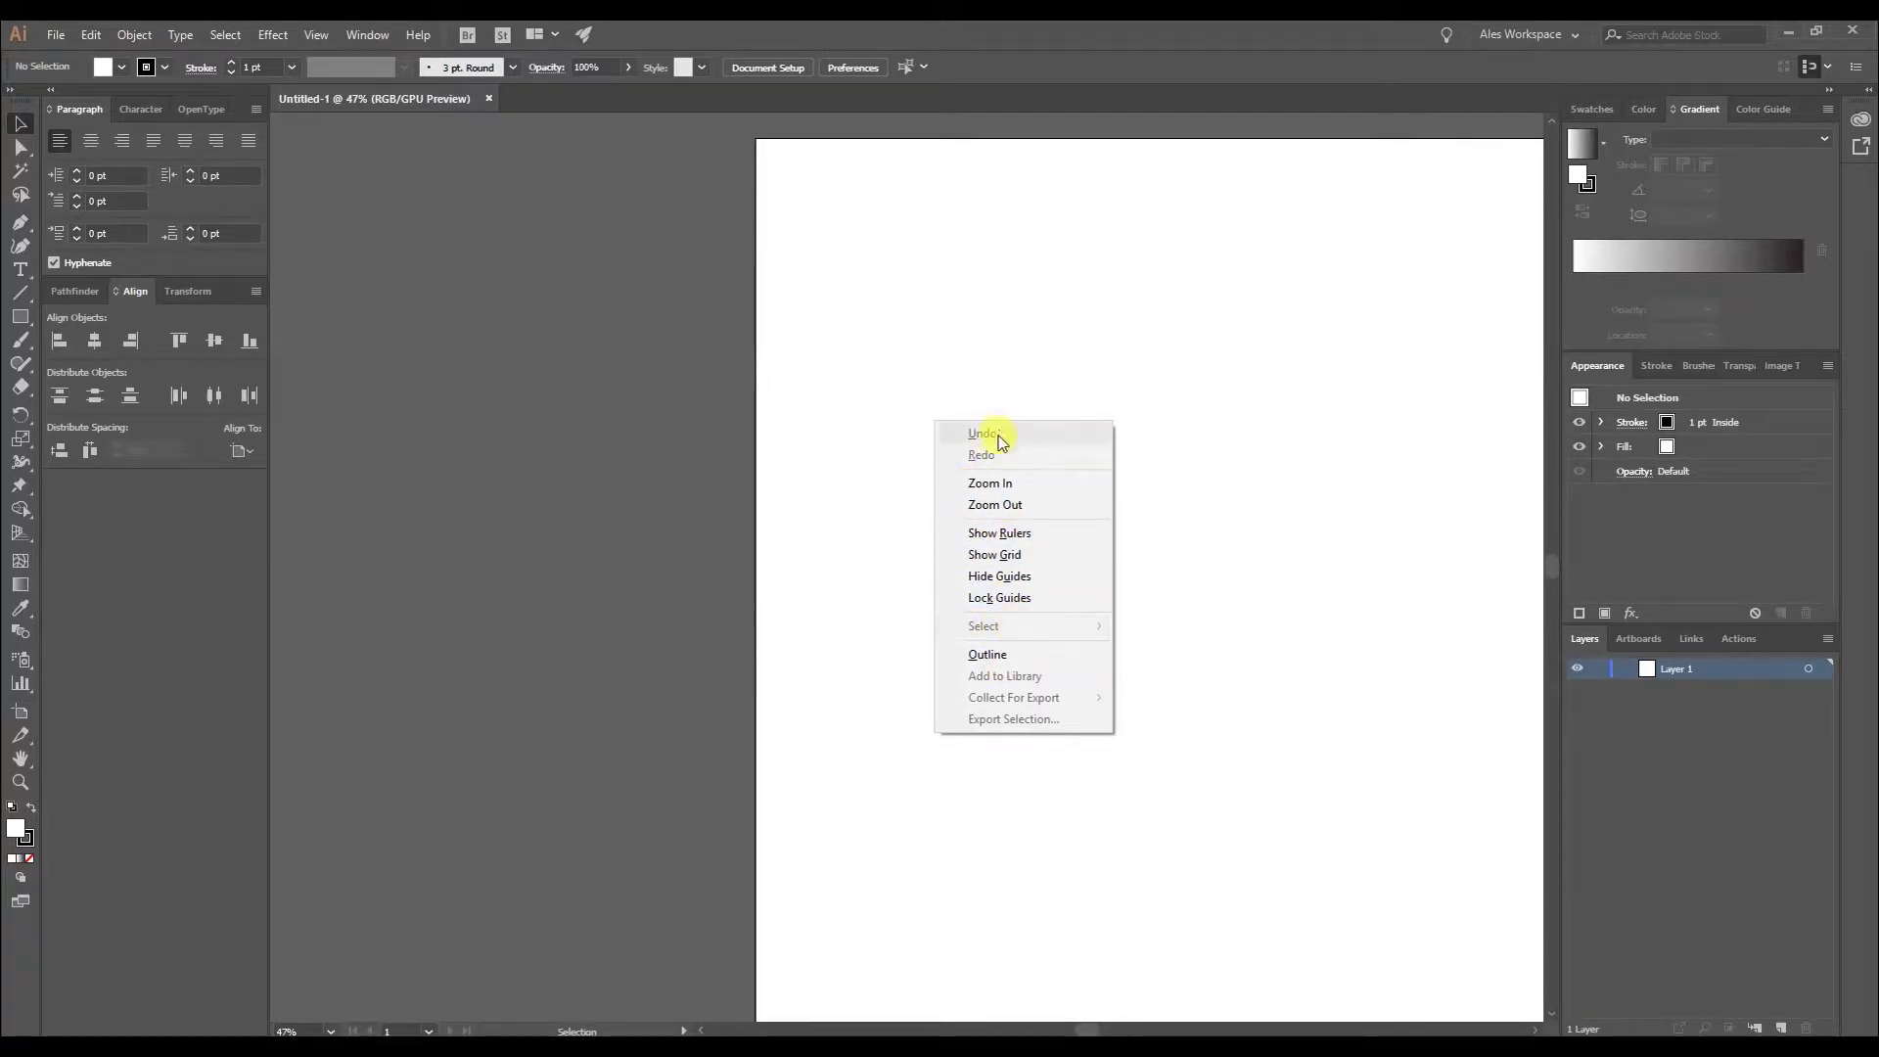
left_click(846, 329)
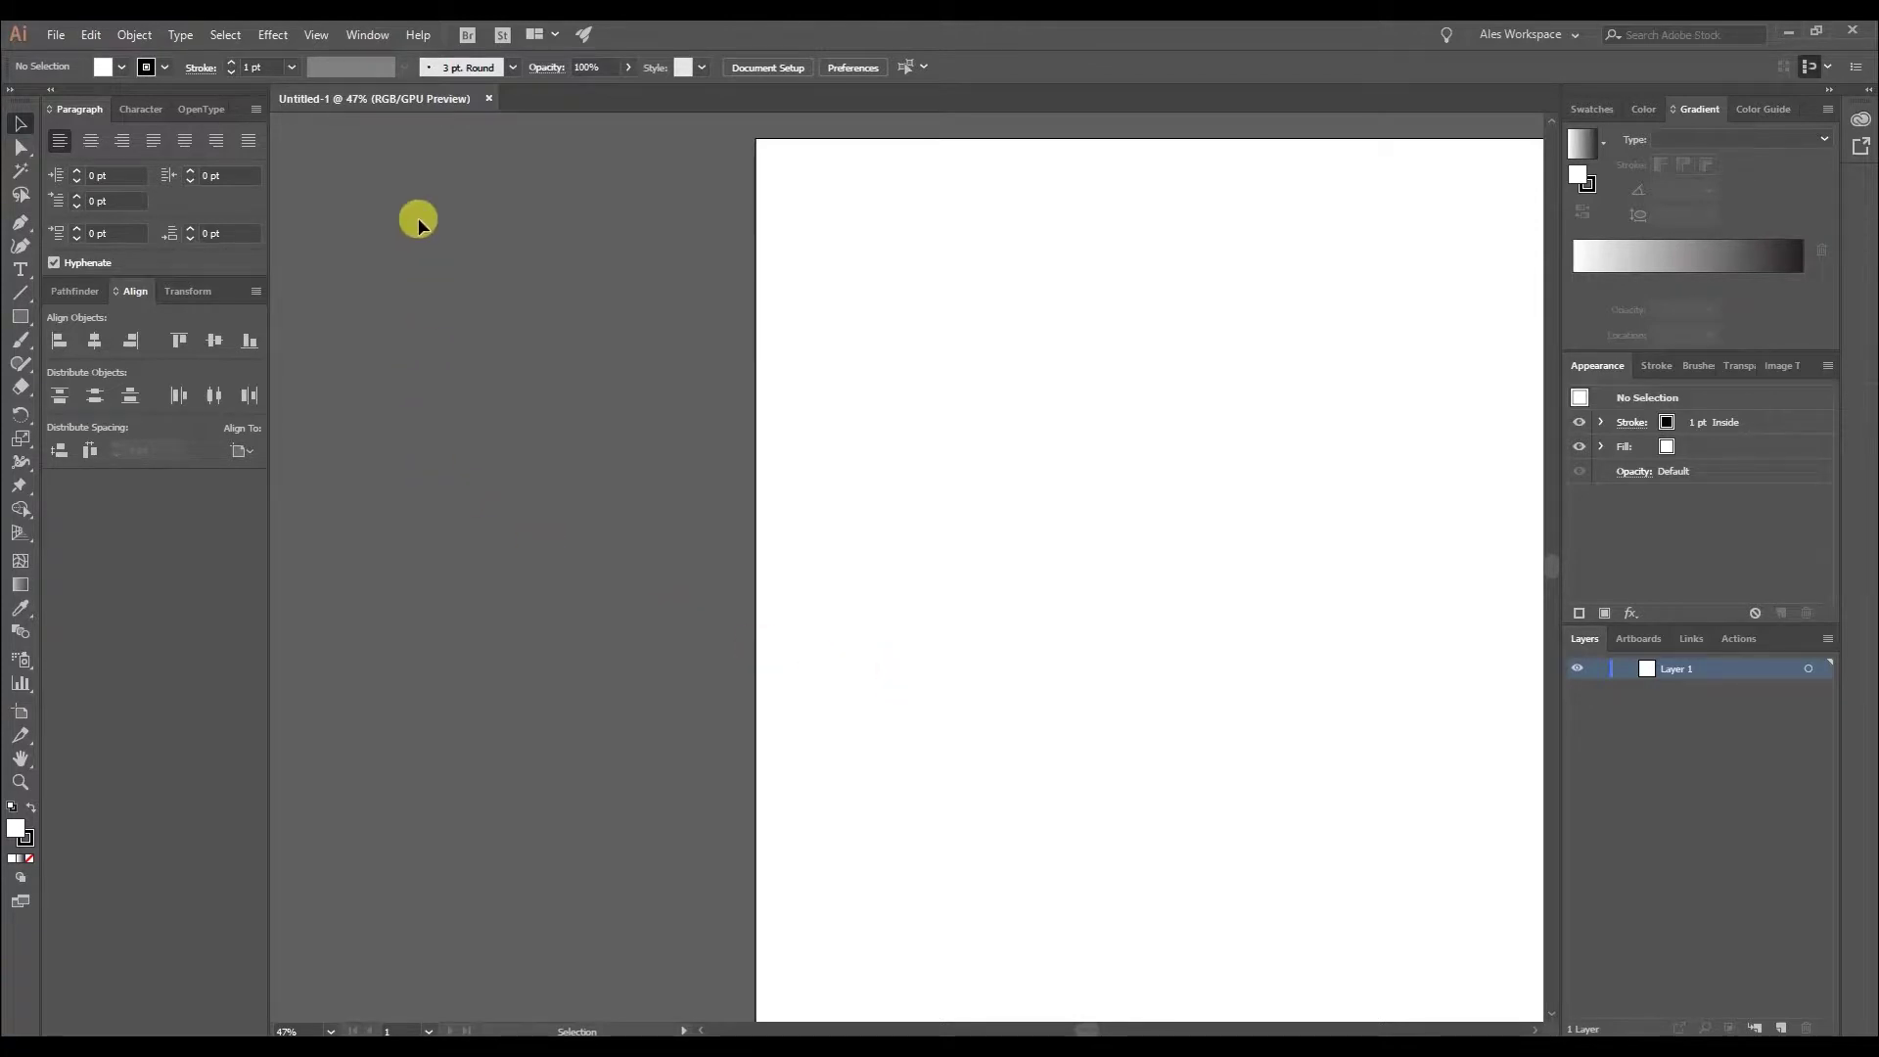
Open the keyboard shortcut settings and examine the shortcuts assigned to the individual tools
left_click(90, 34)
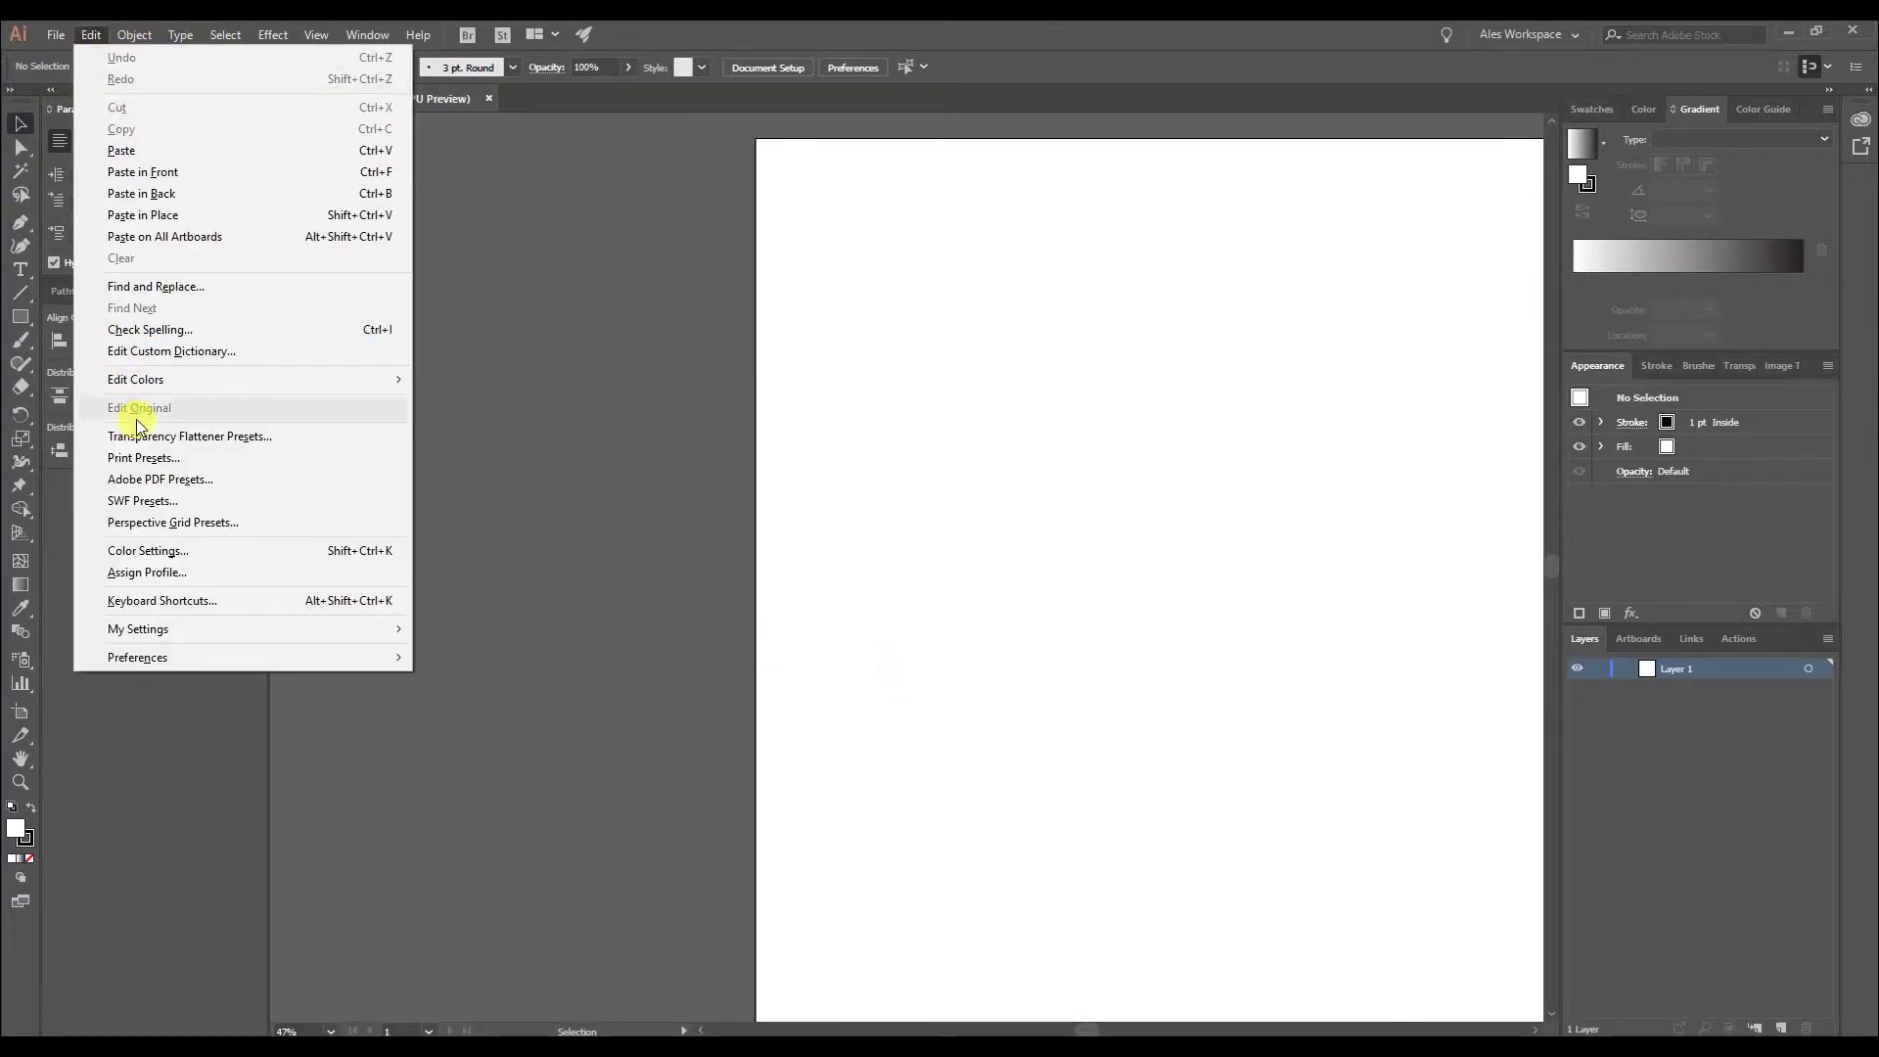
left_click(166, 601)
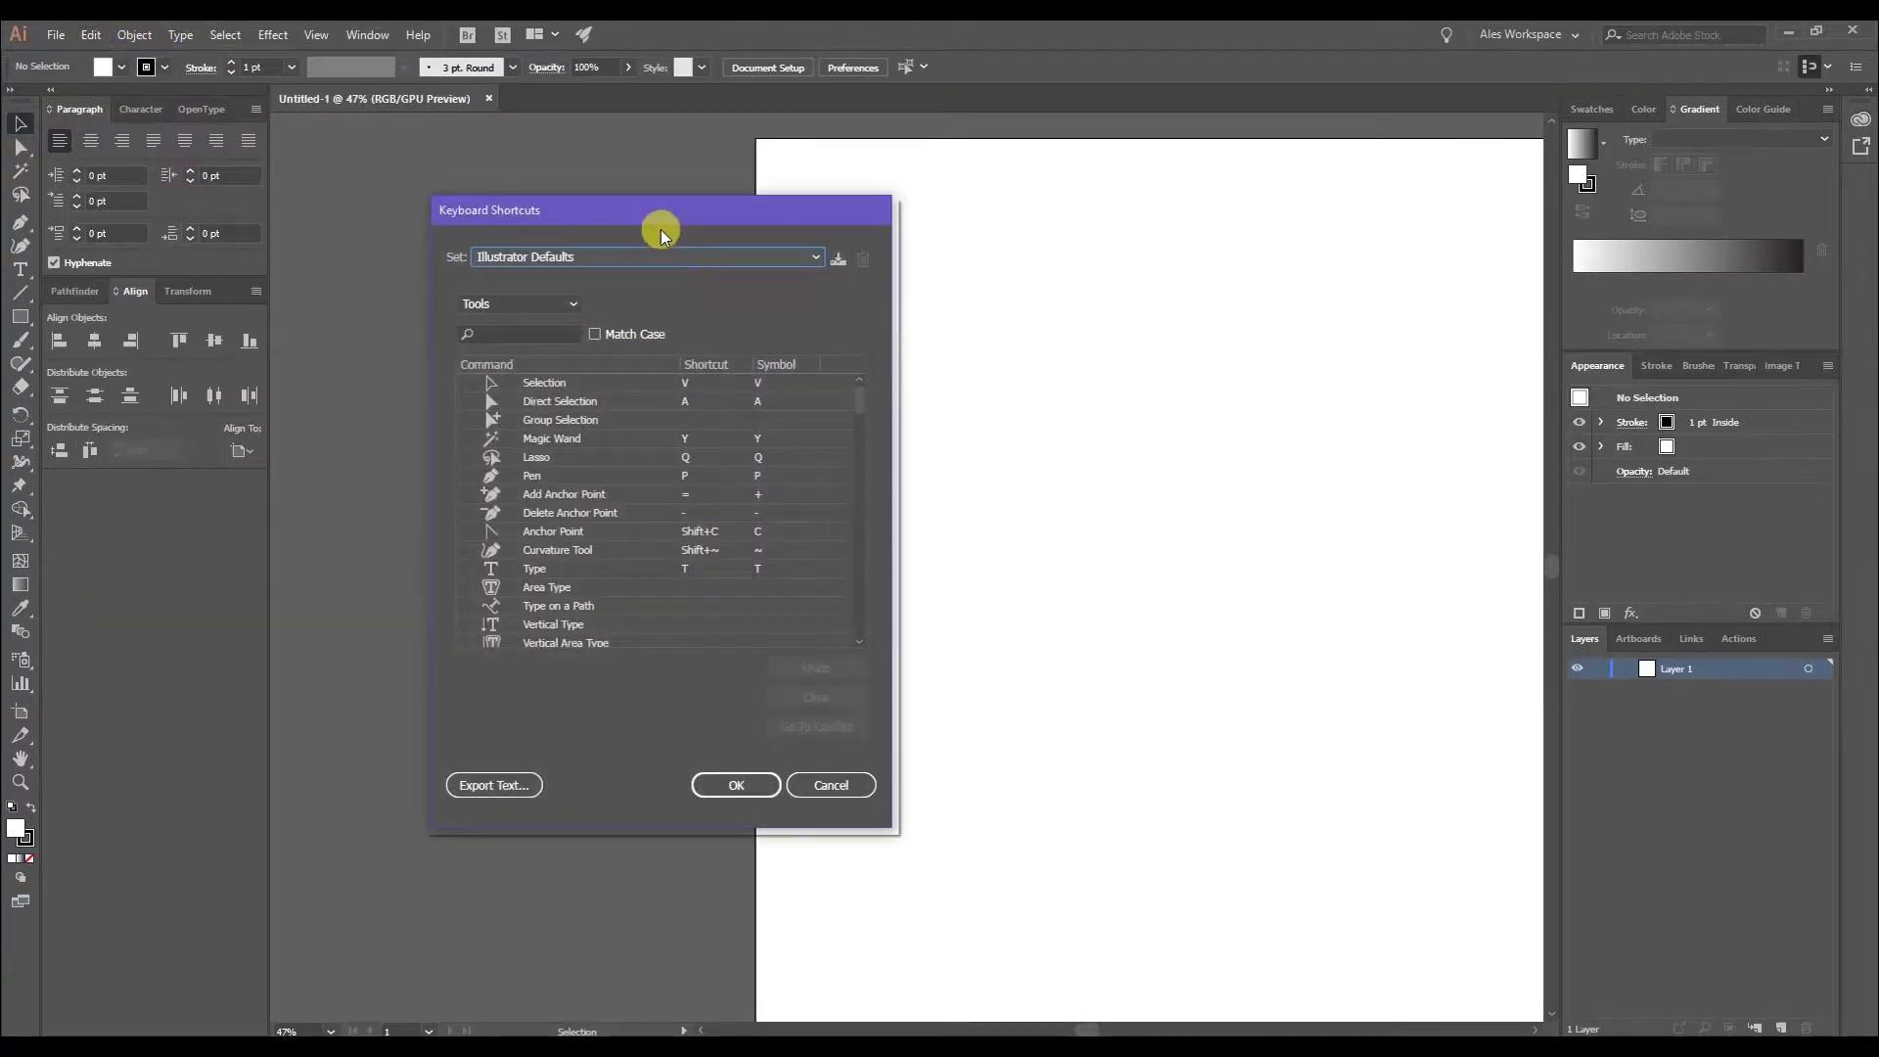
left_click_drag(661, 210, 761, 202)
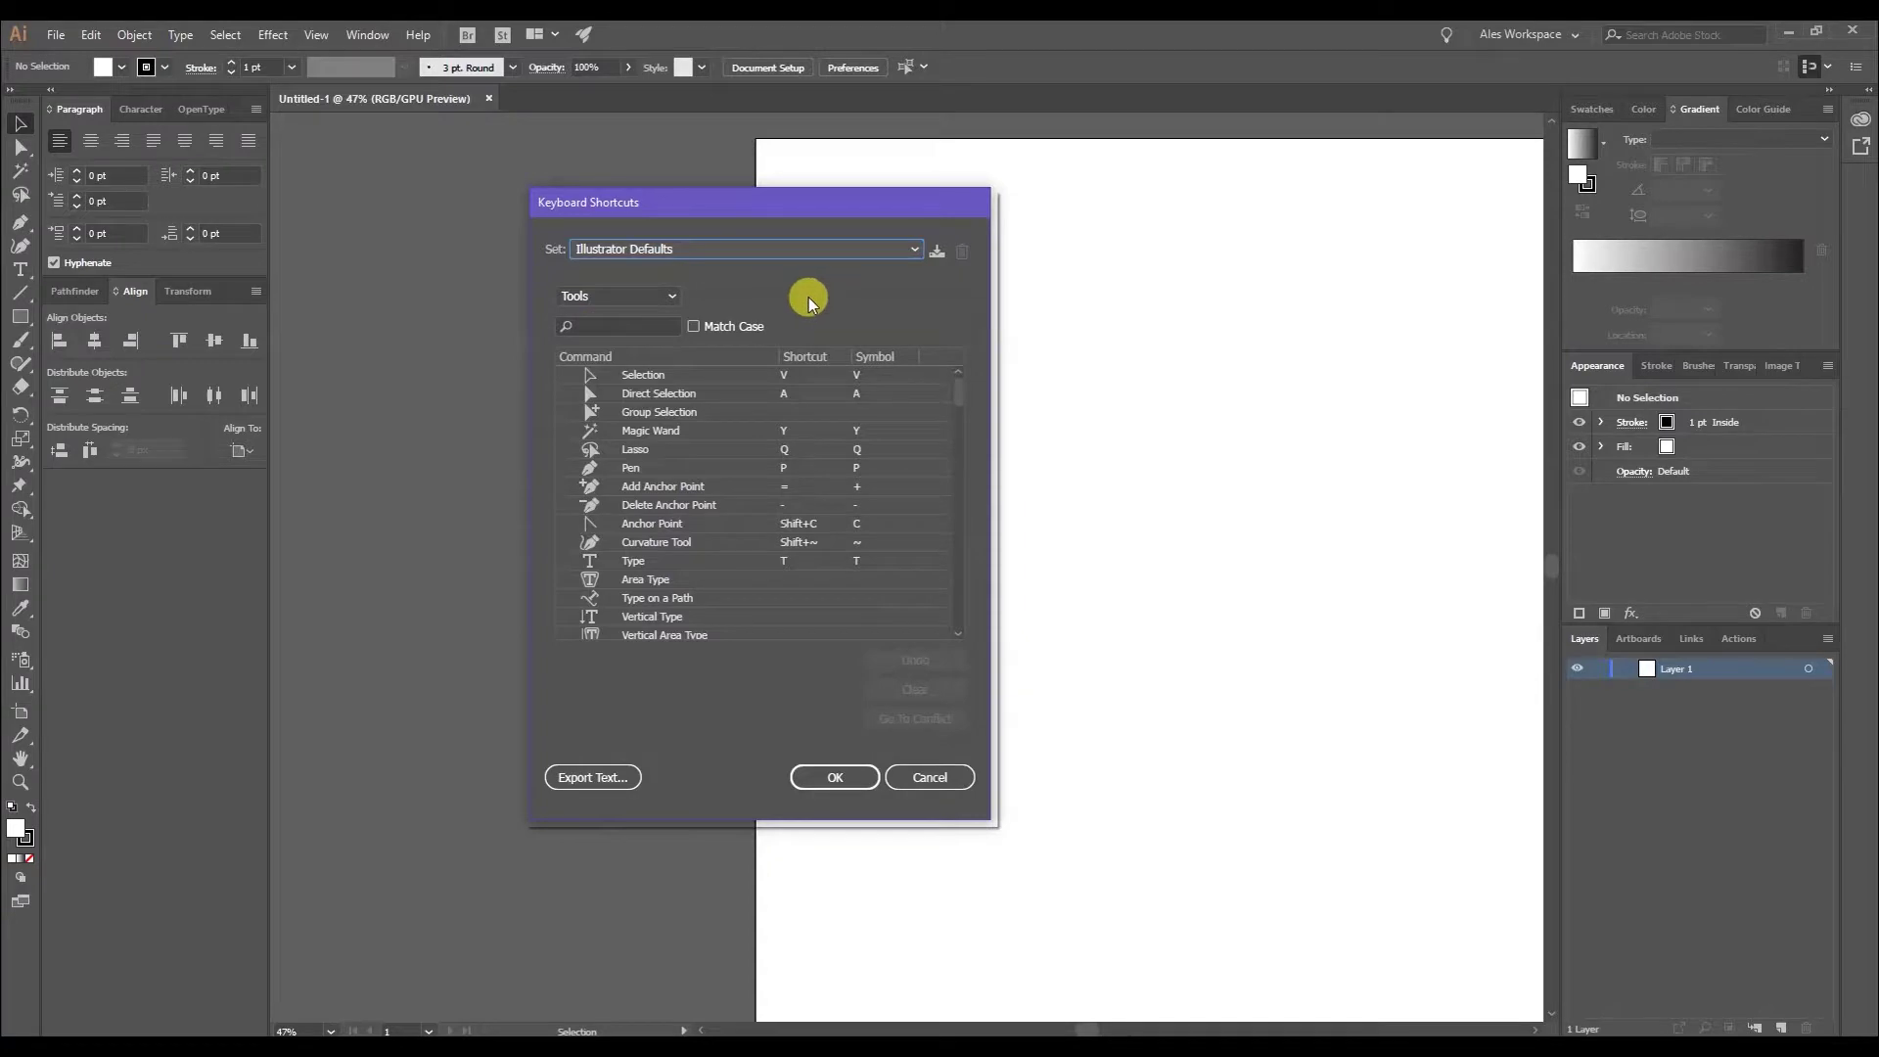
scroll(956, 402, "down", 2)
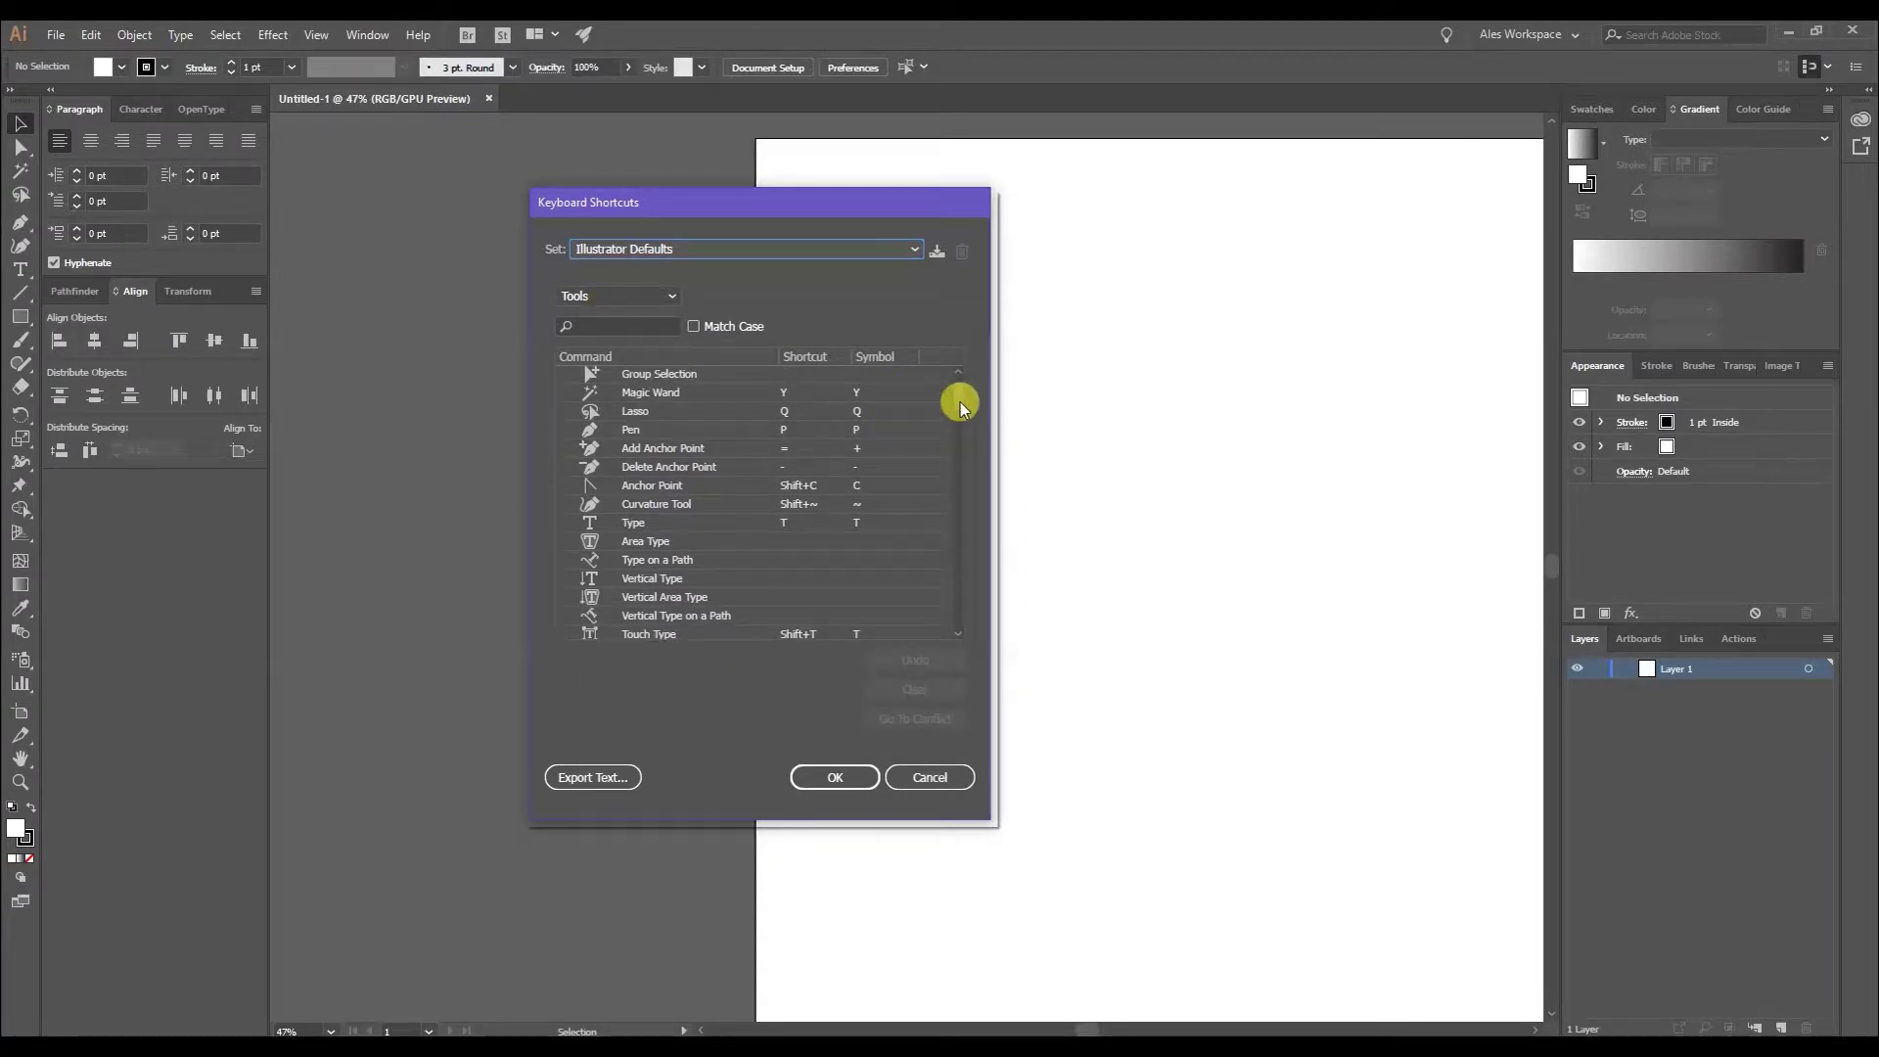
scroll(957, 408, "down", 4)
scroll(967, 416, "up", 4)
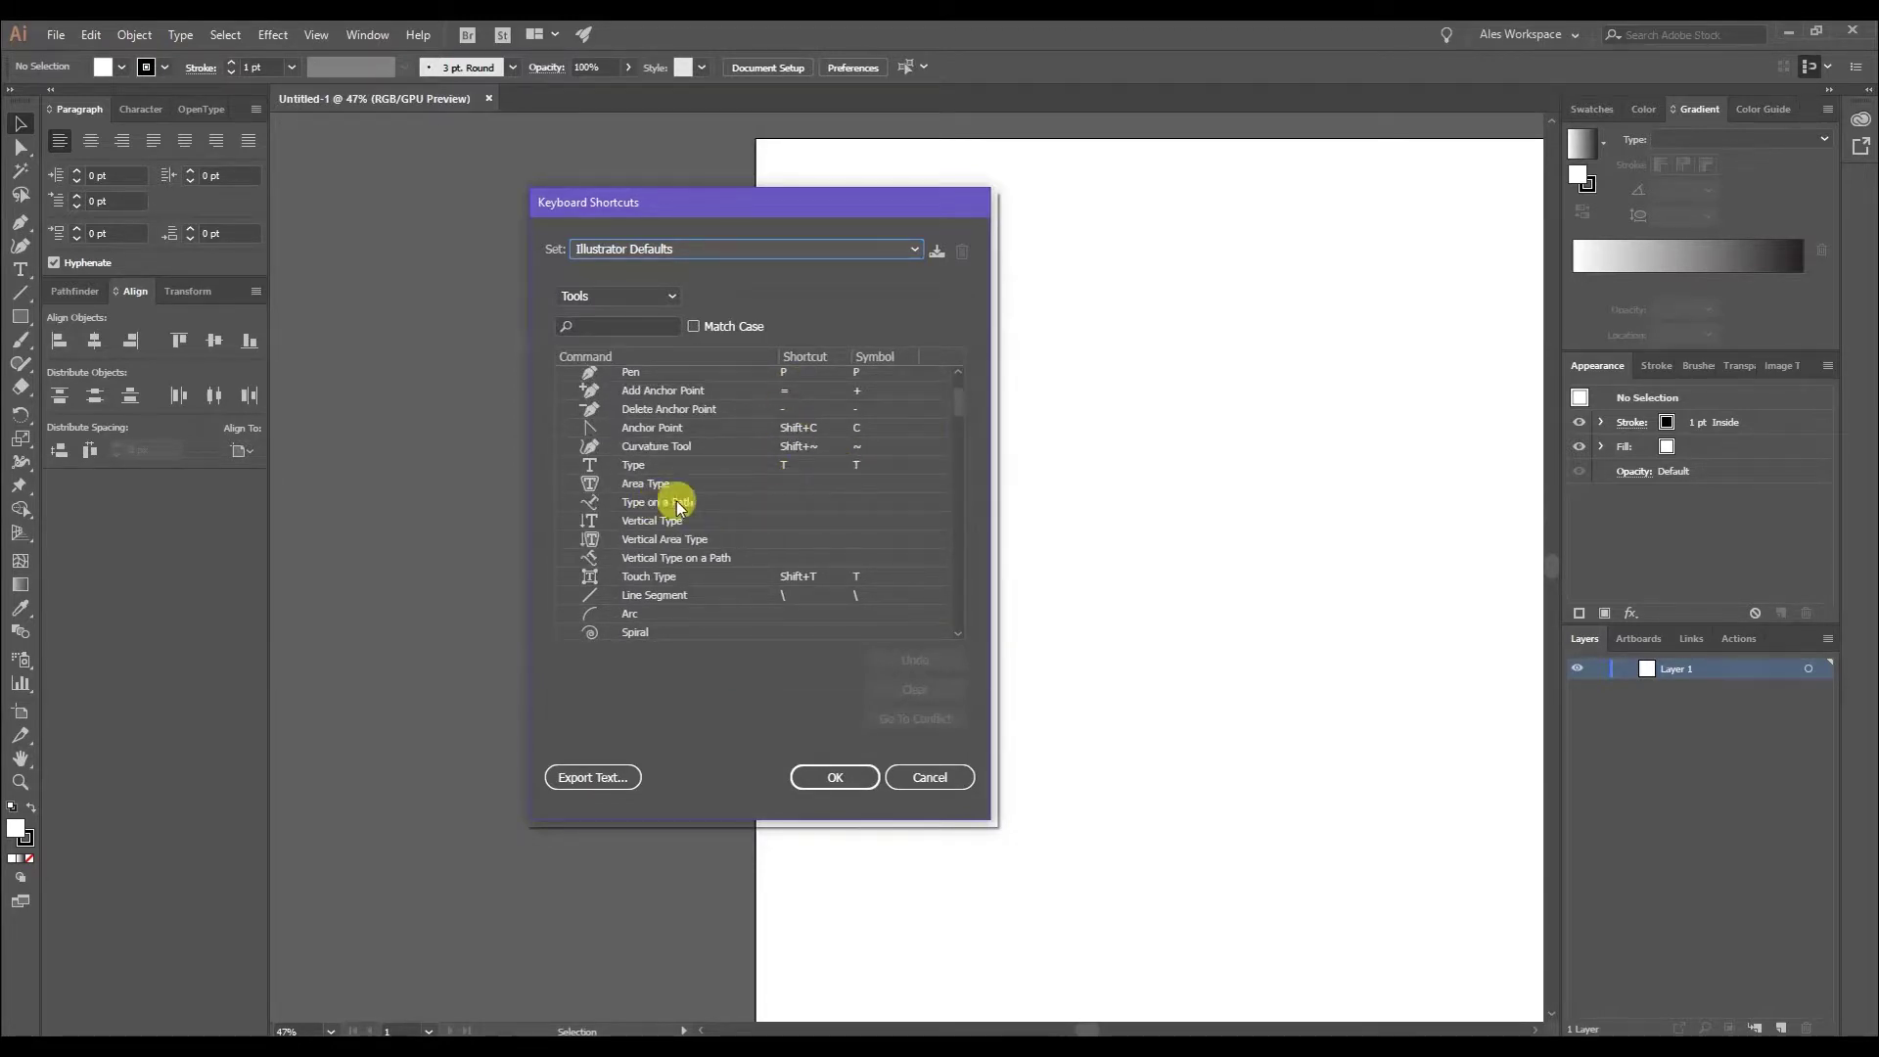
scroll(724, 501, "down", 3)
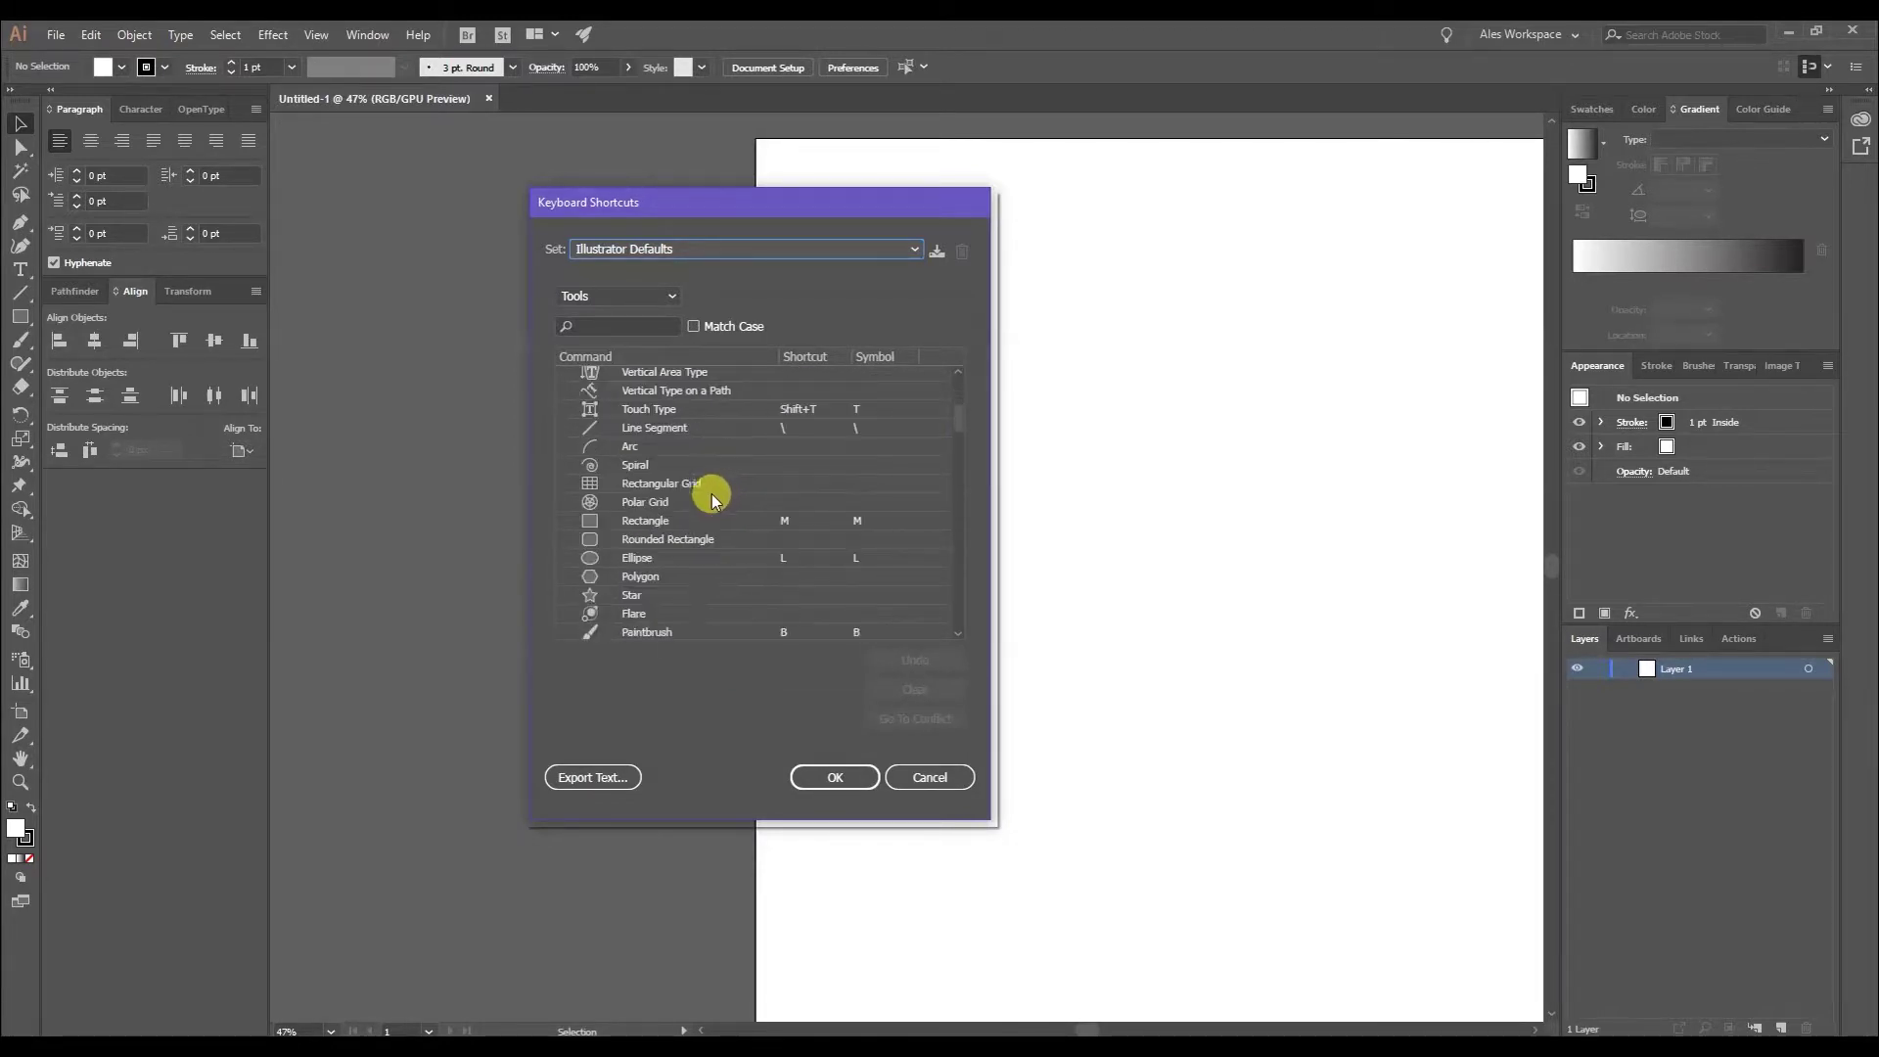
scroll(722, 509, "up", 5)
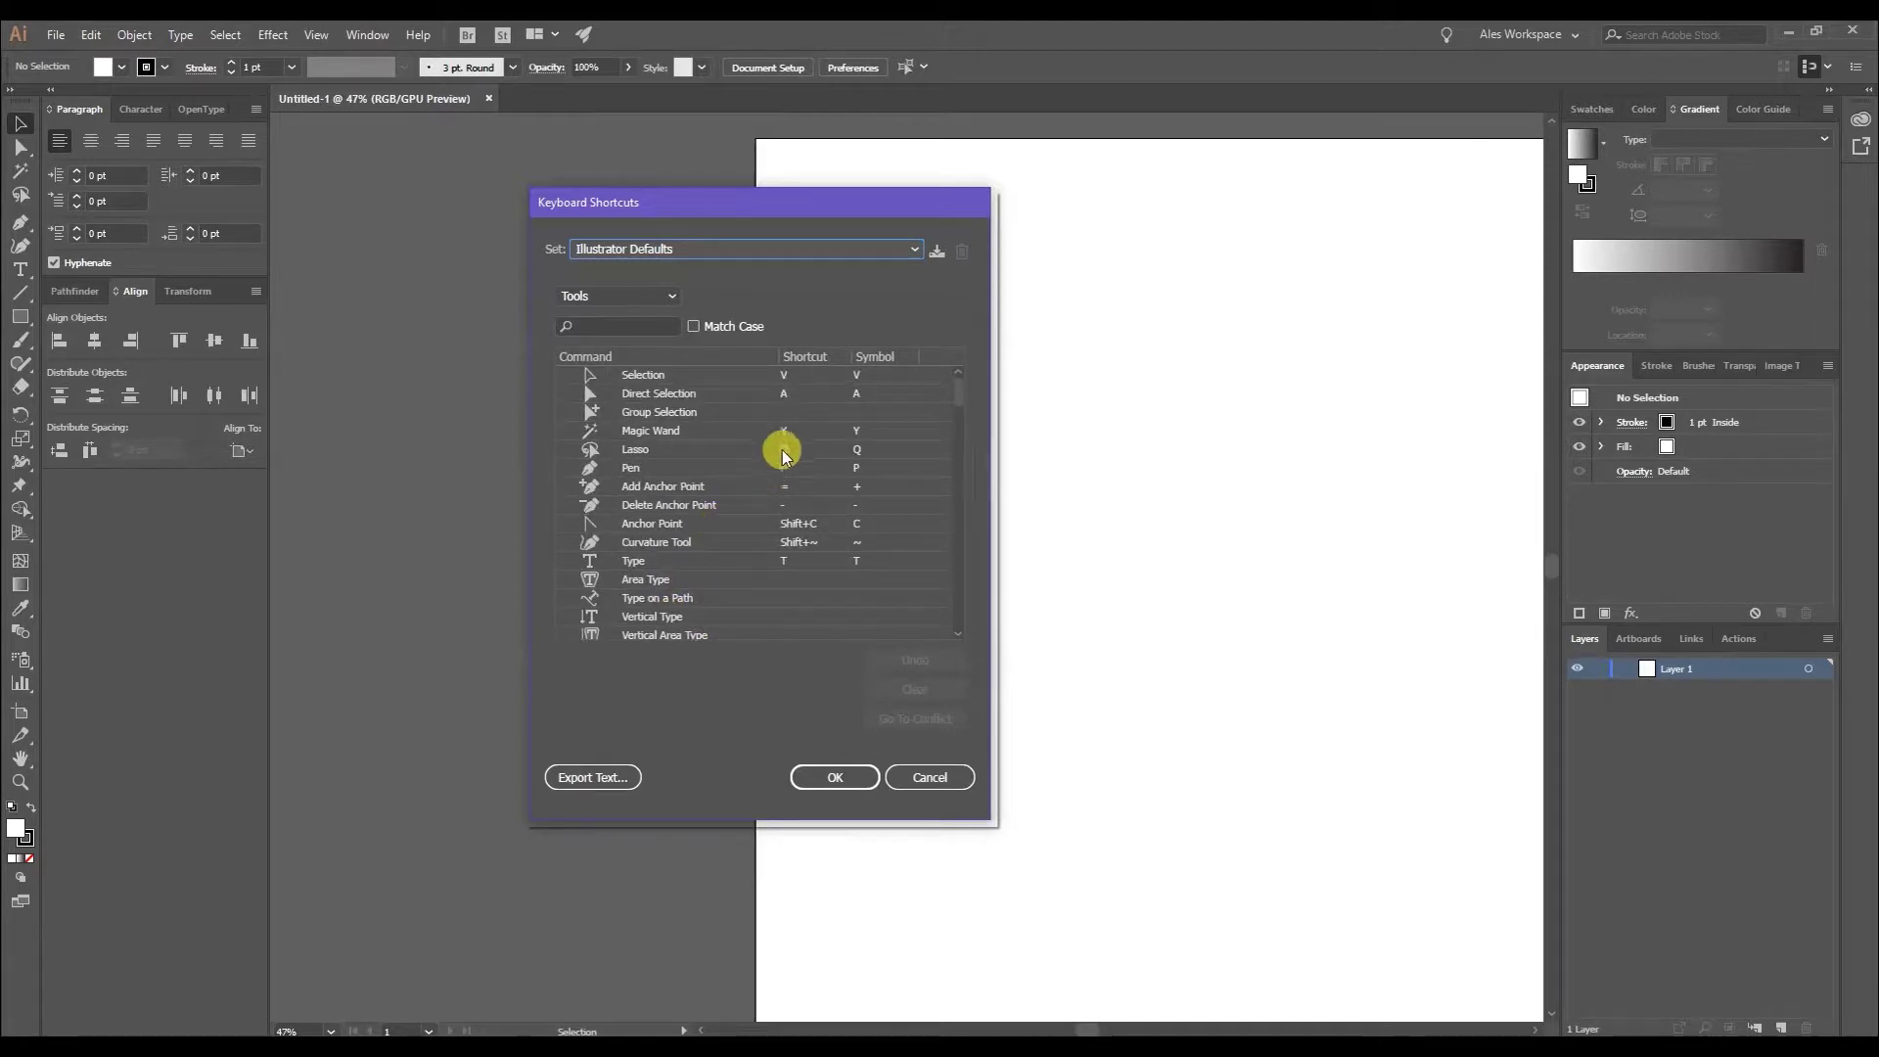
Remove the Selection tool's default shortcut and assign it the shortcut 9
left_click(785, 377)
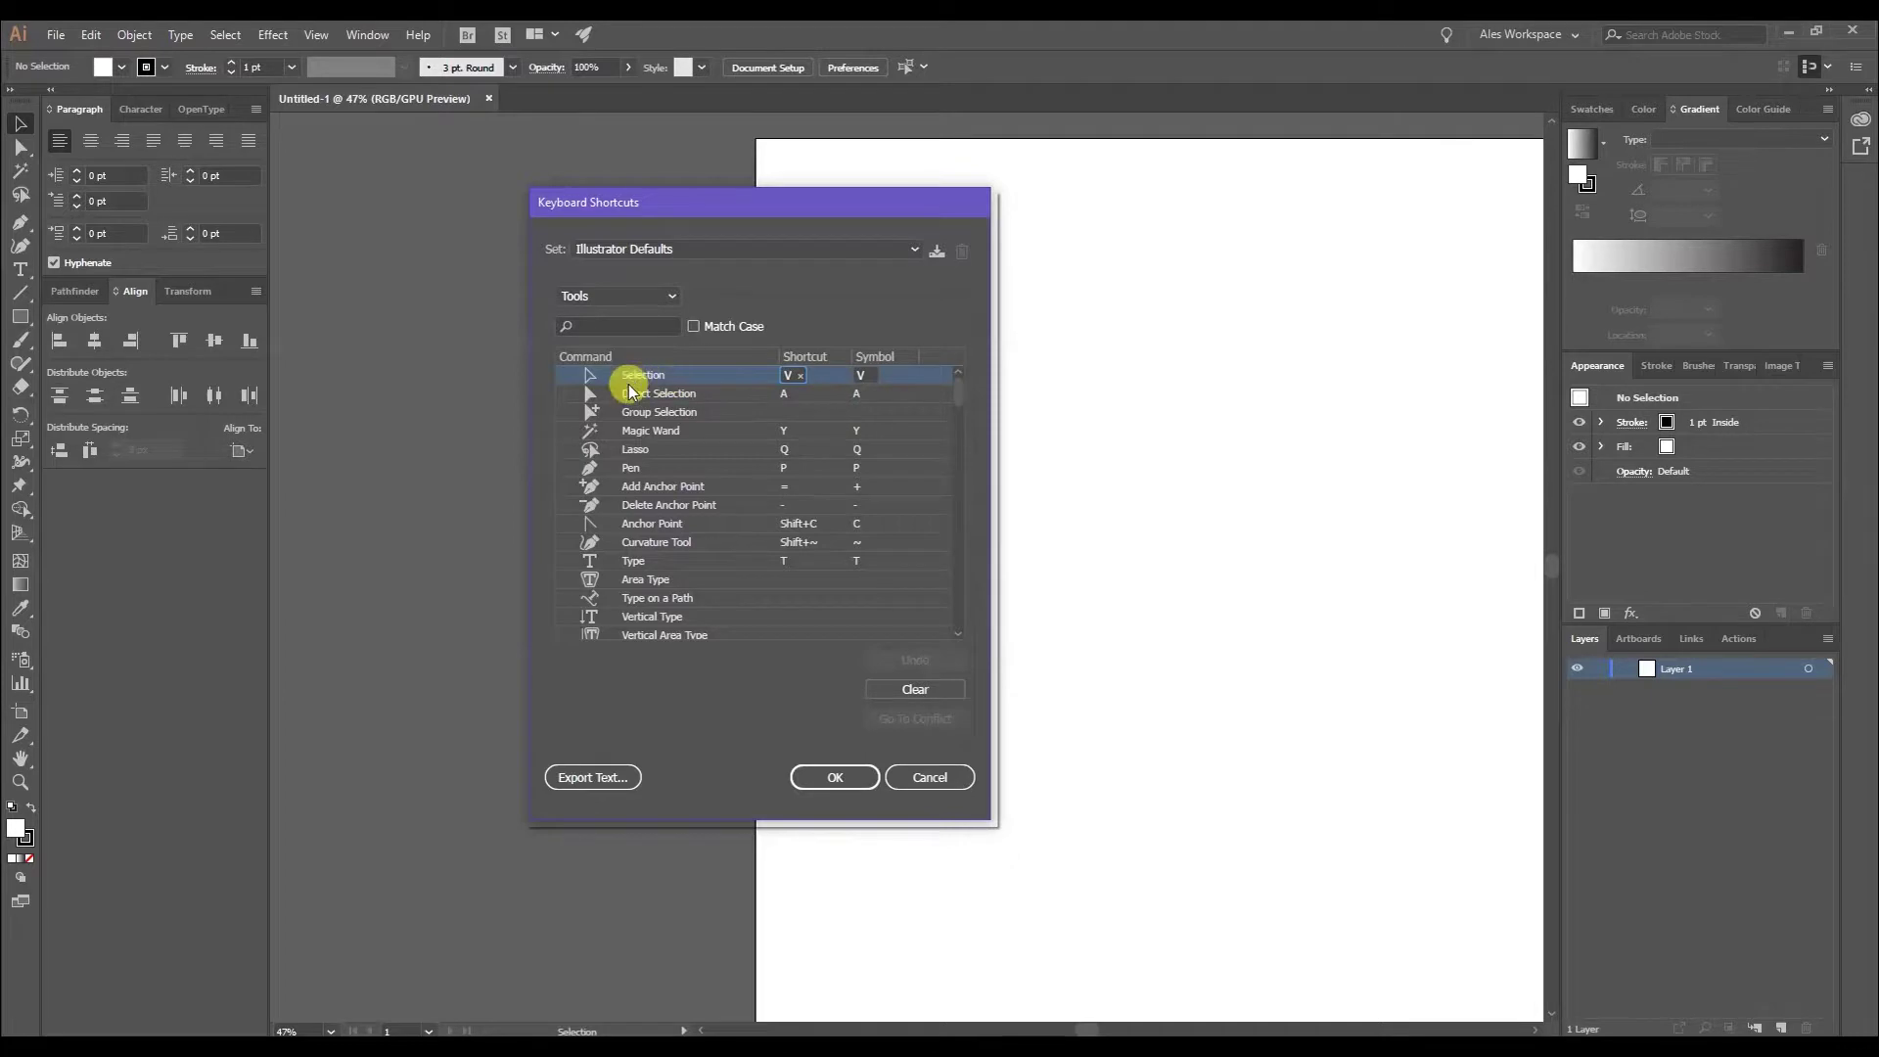
left_click(798, 376)
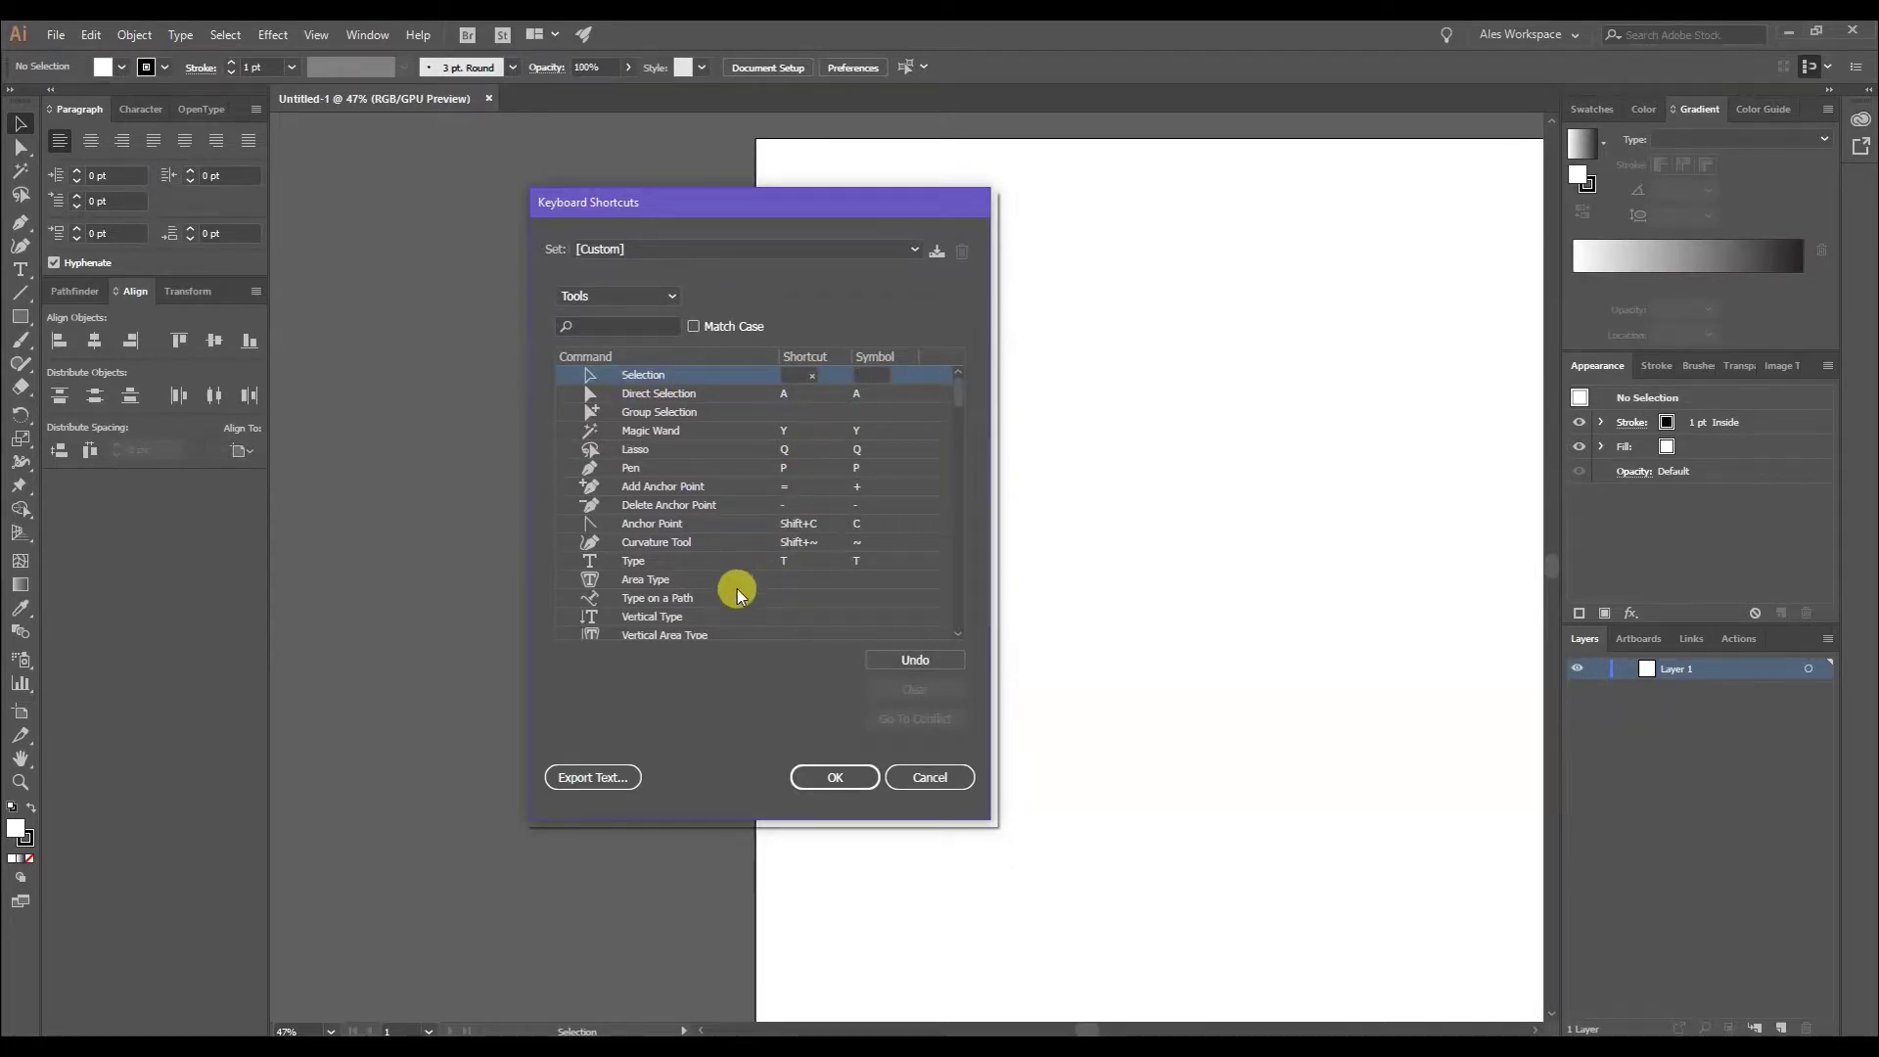
left_click(791, 374)
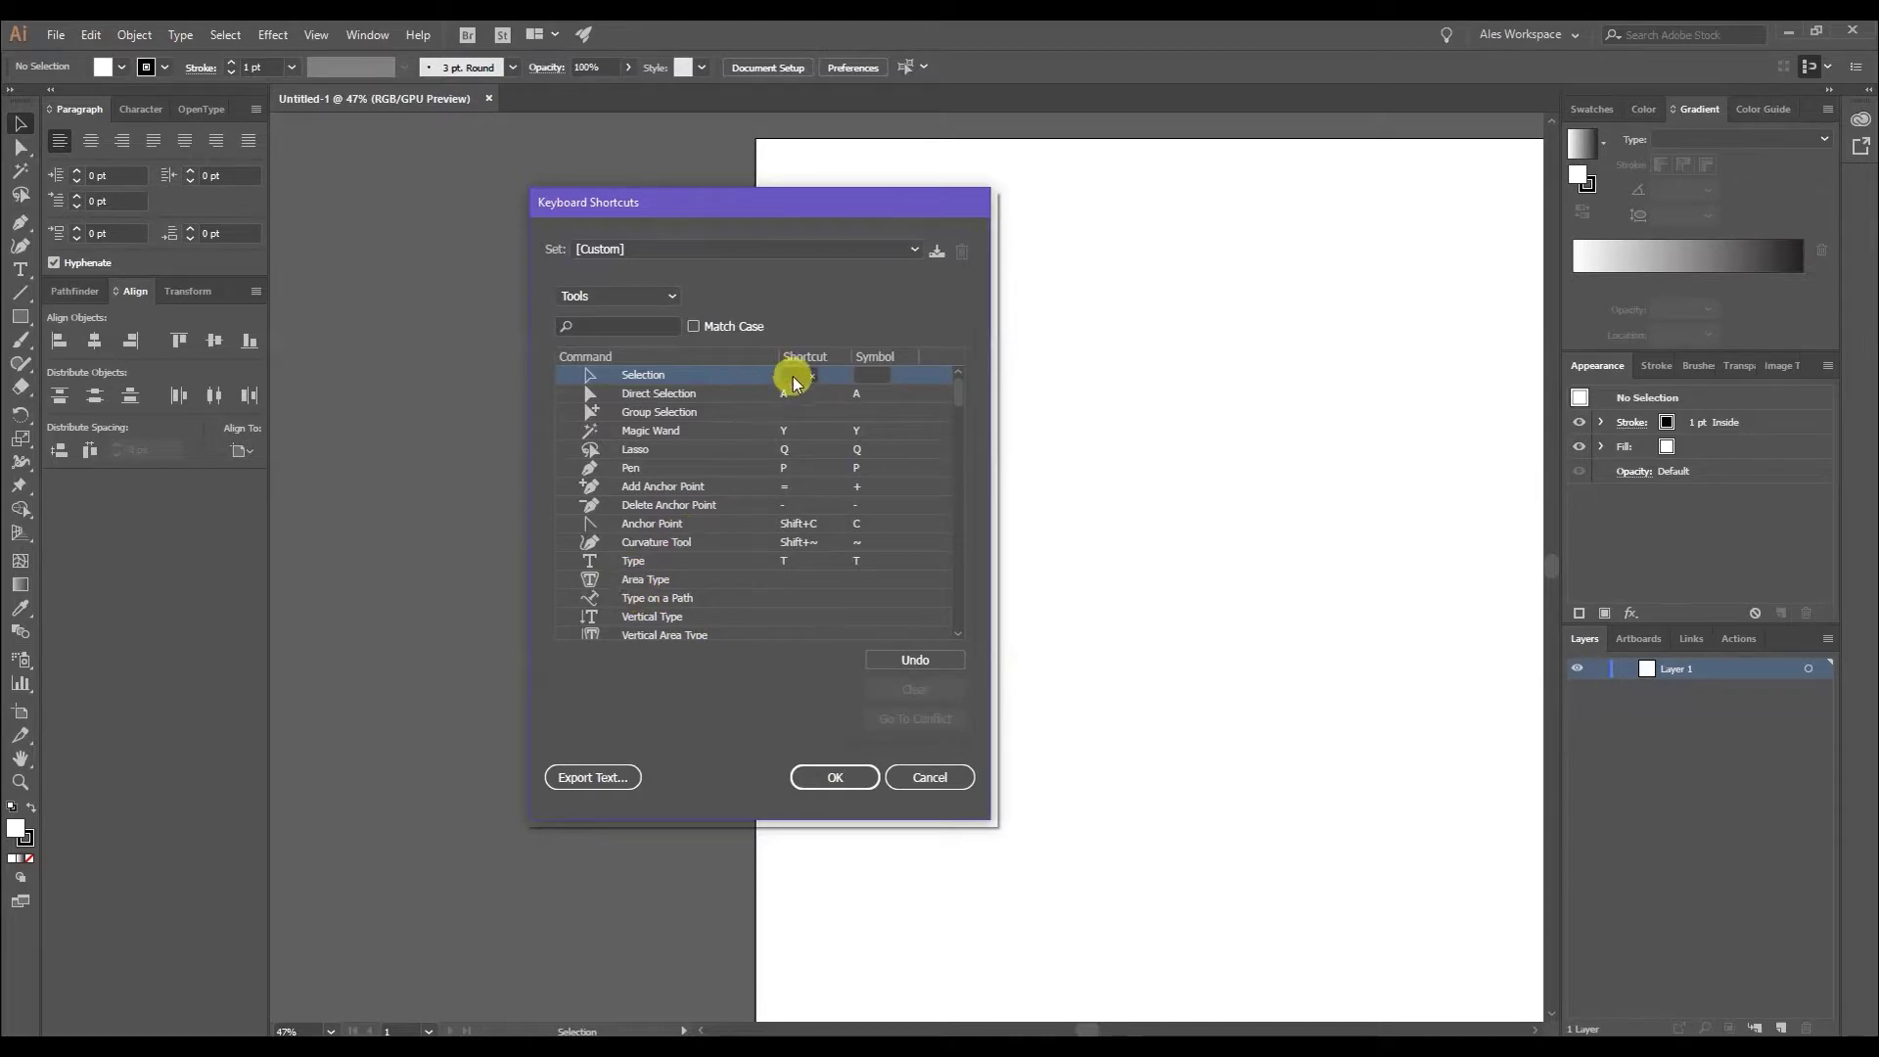
type("9")
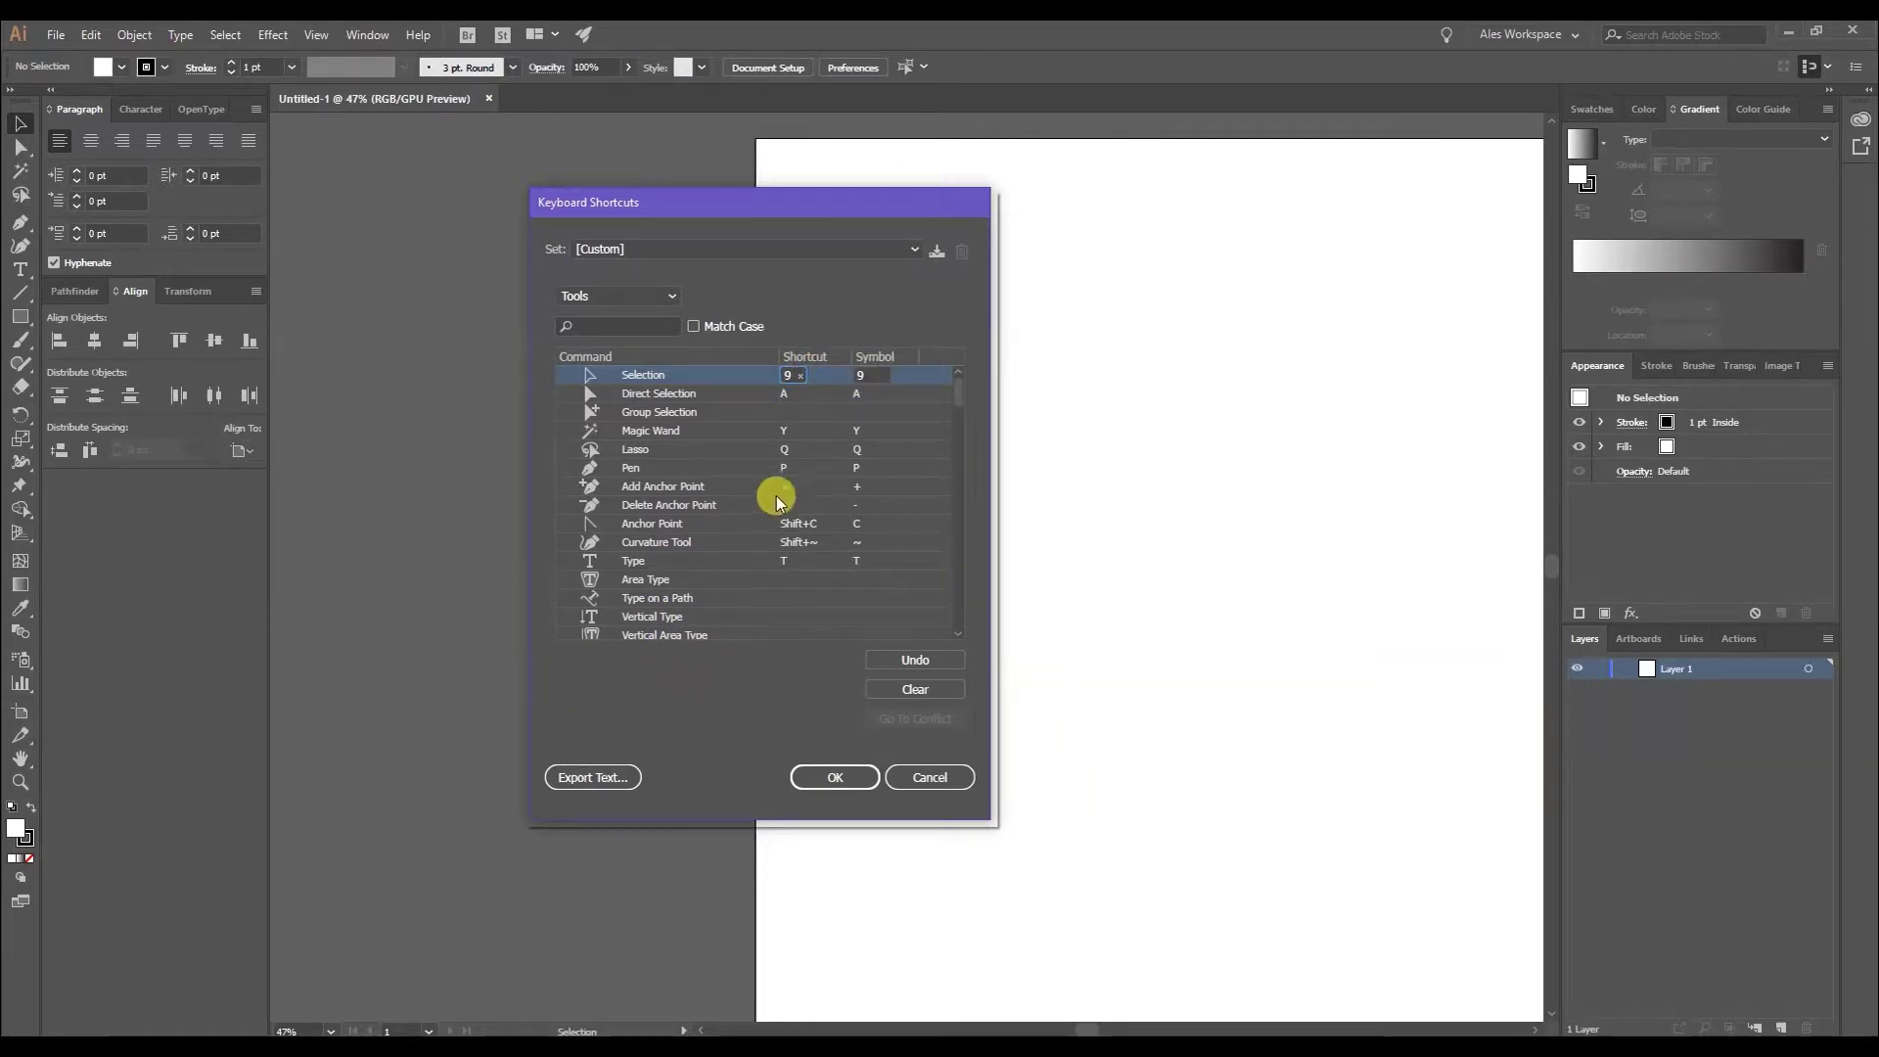
Clear the Selection tool's custom shortcut and assign it the Direct Selection tool's shortcut A
left_click(796, 377)
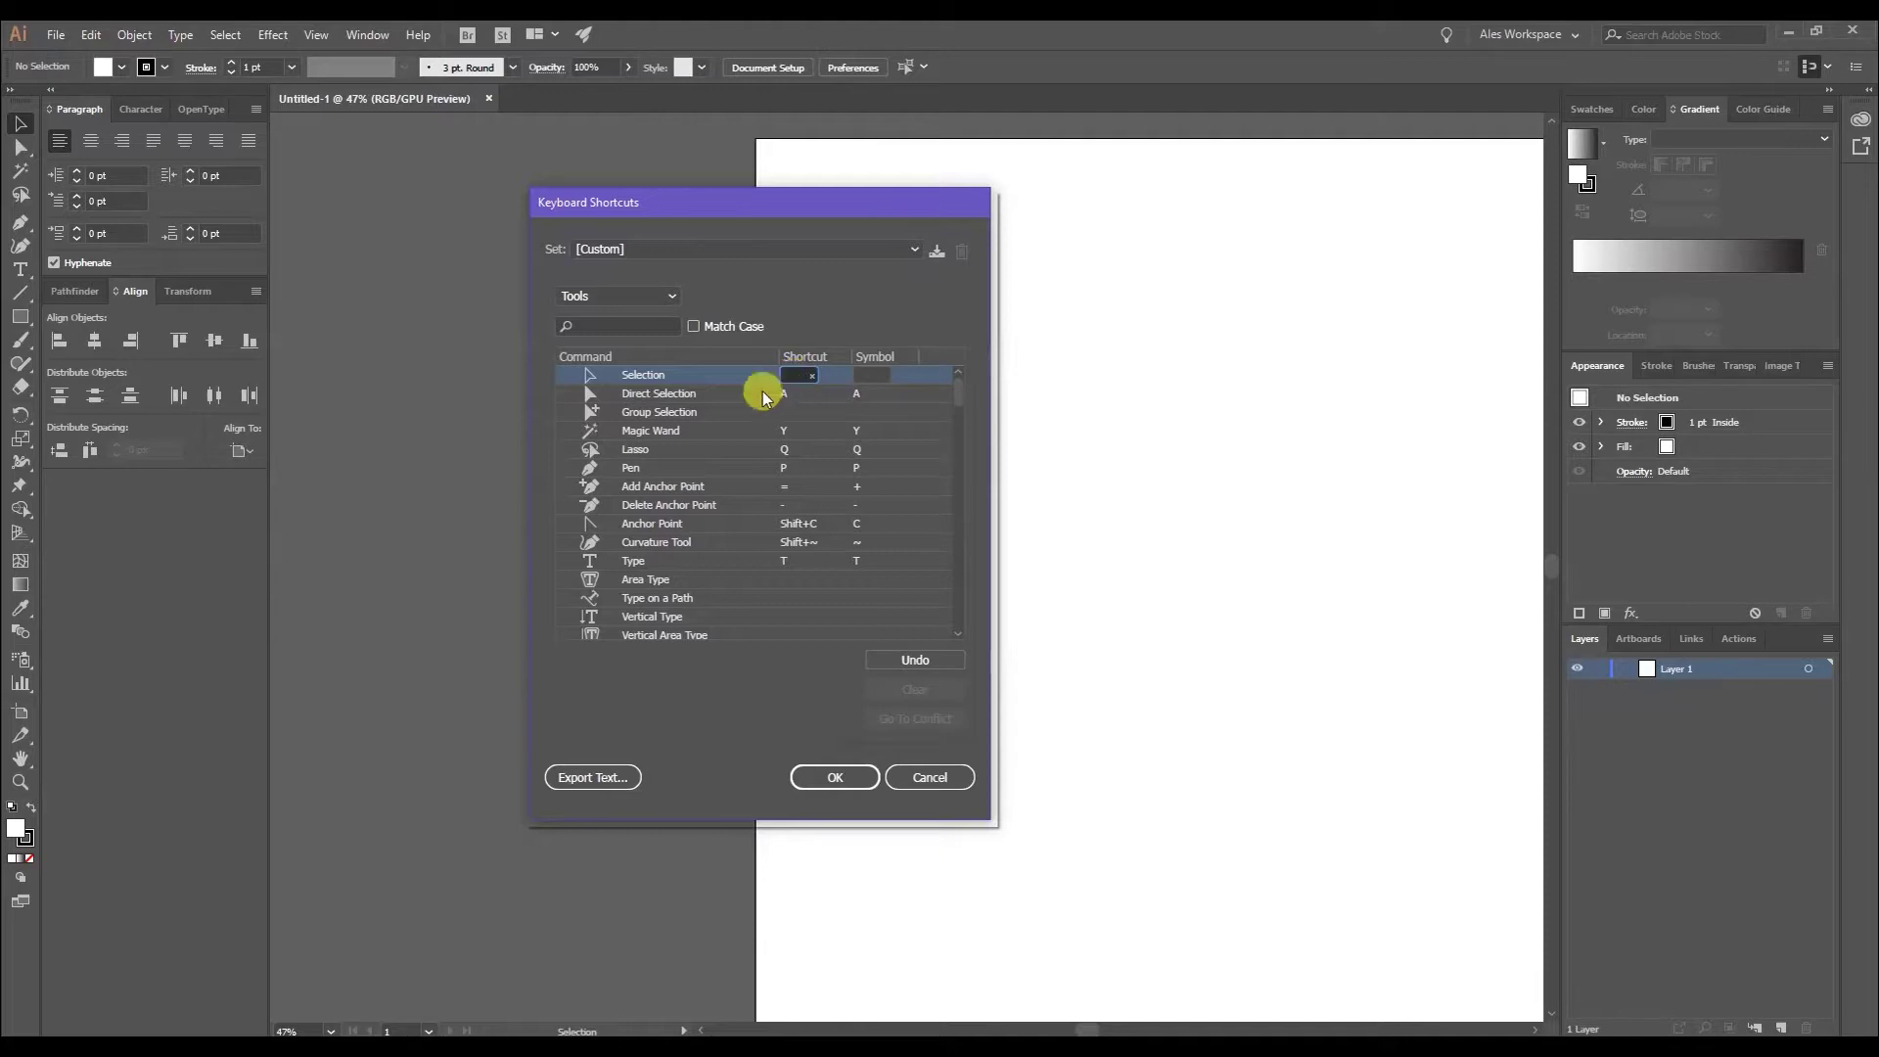
left_click(799, 378)
key("a")
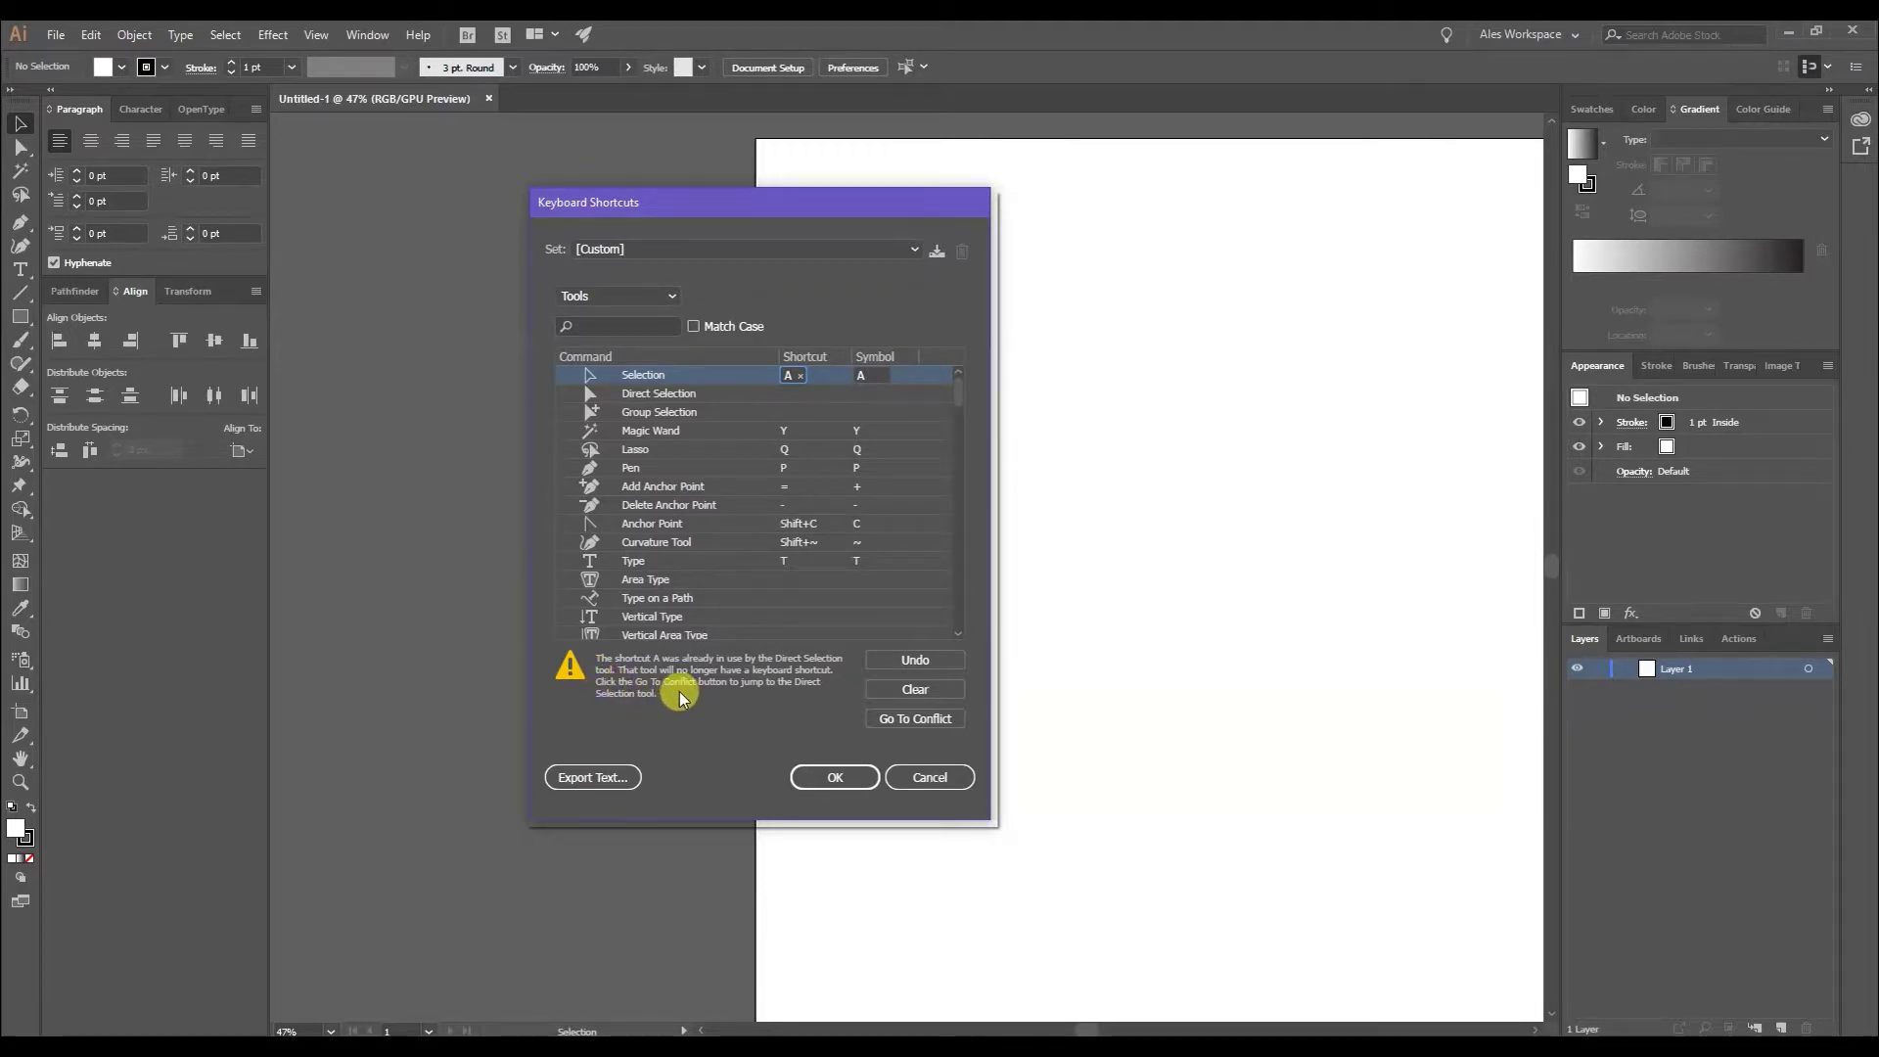
Change the Selection tool's shortcut back to 9, begin saving the custom keyset, and cancel the save
left_click(809, 374)
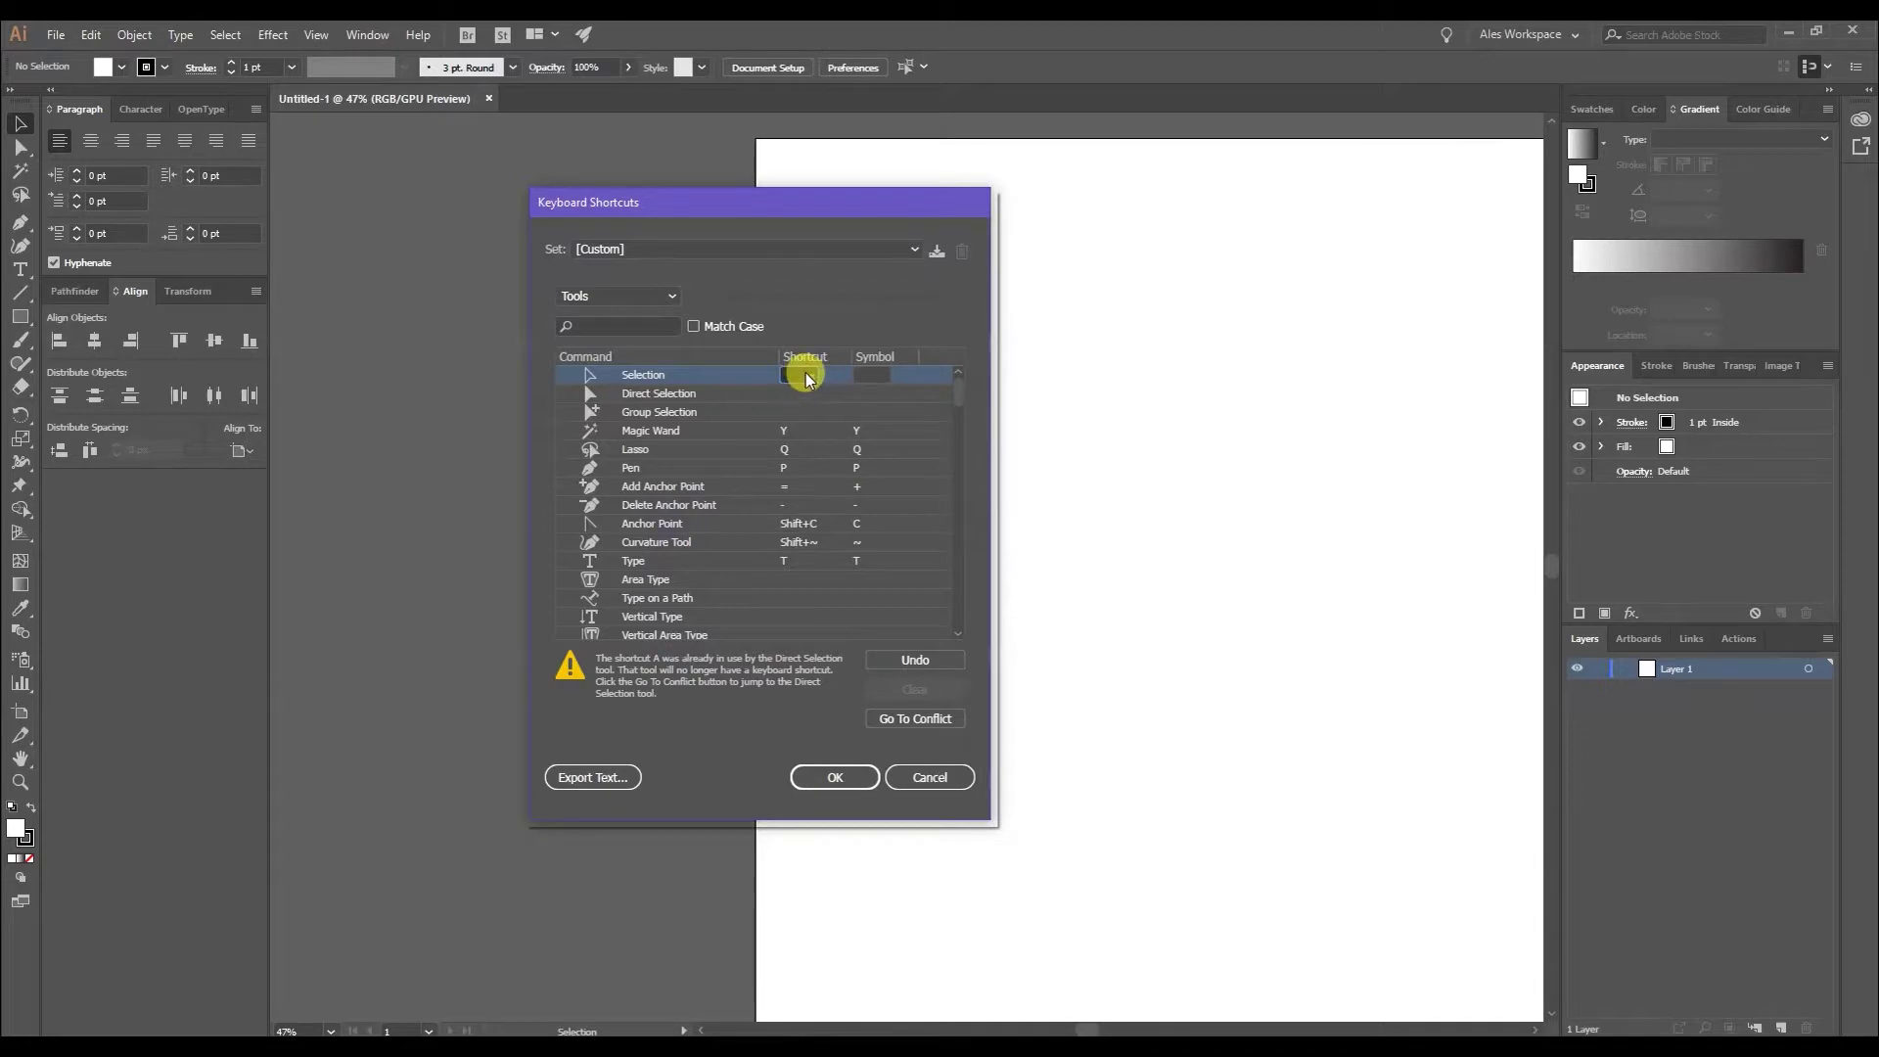
type("9")
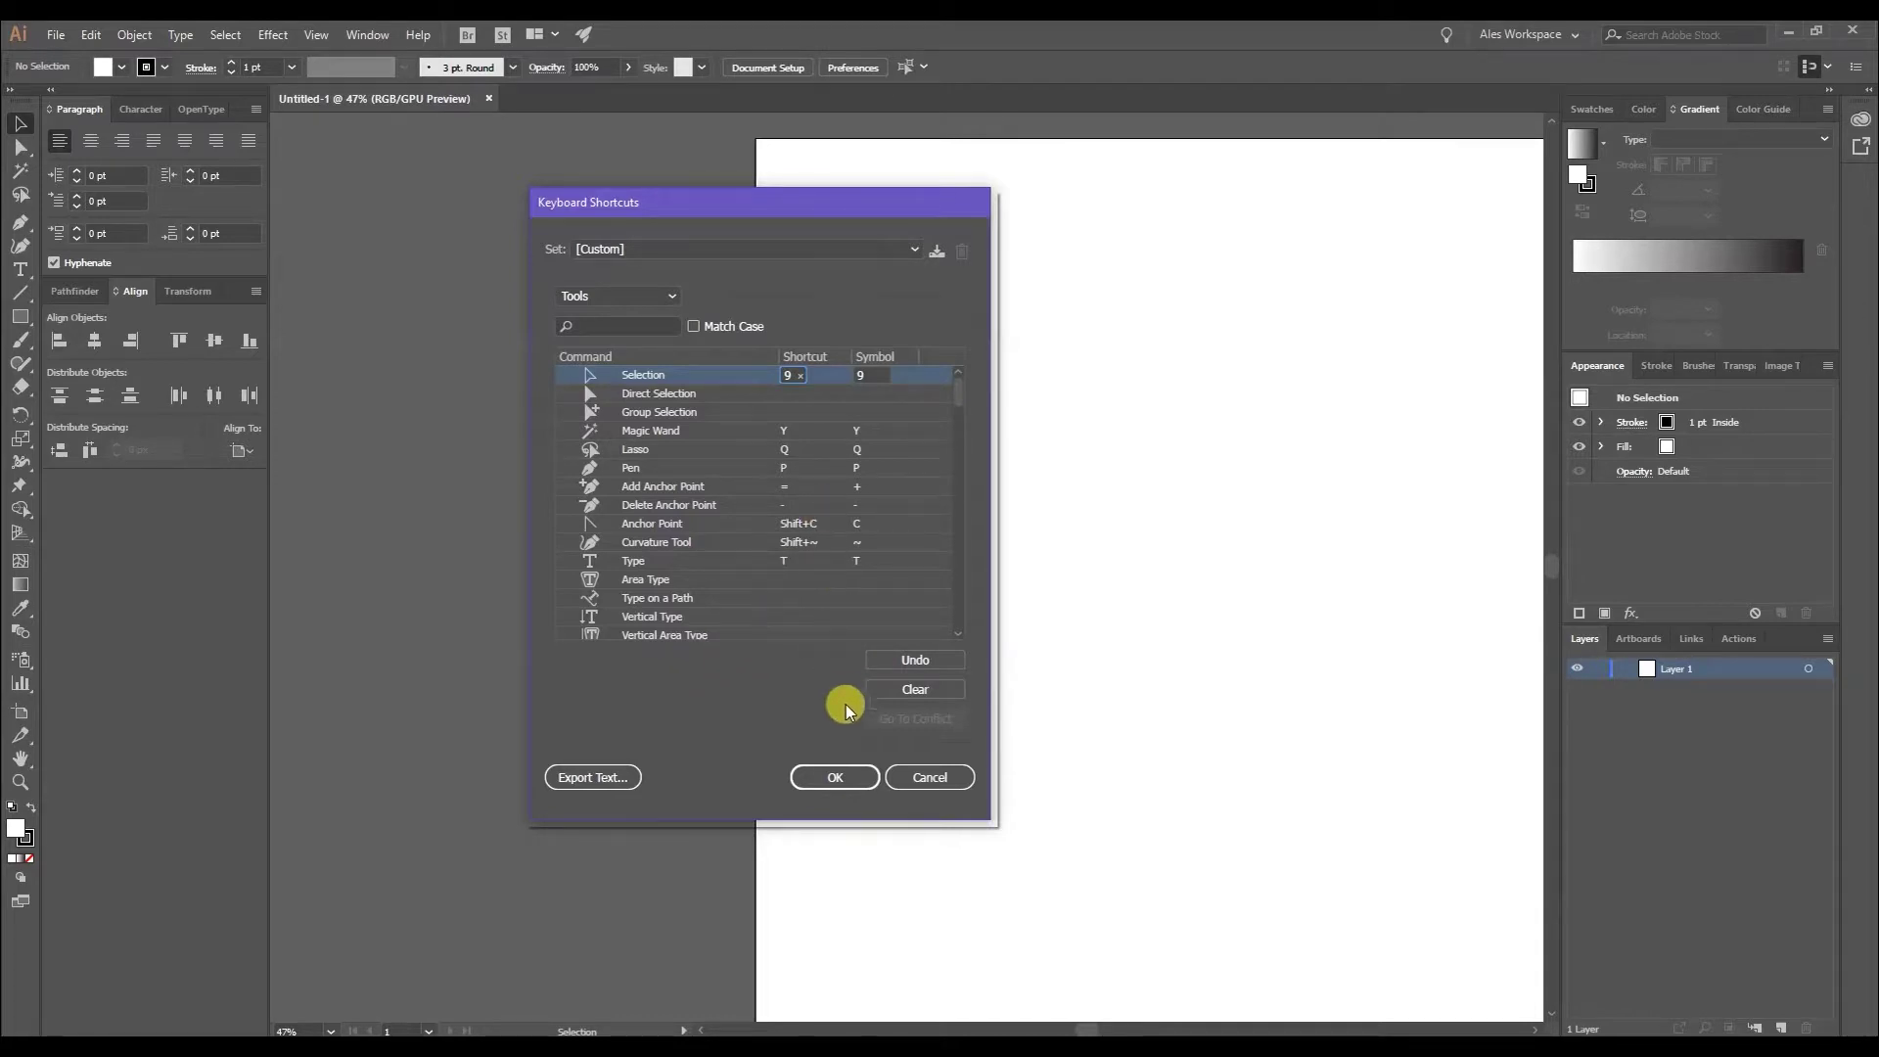
left_click(833, 781)
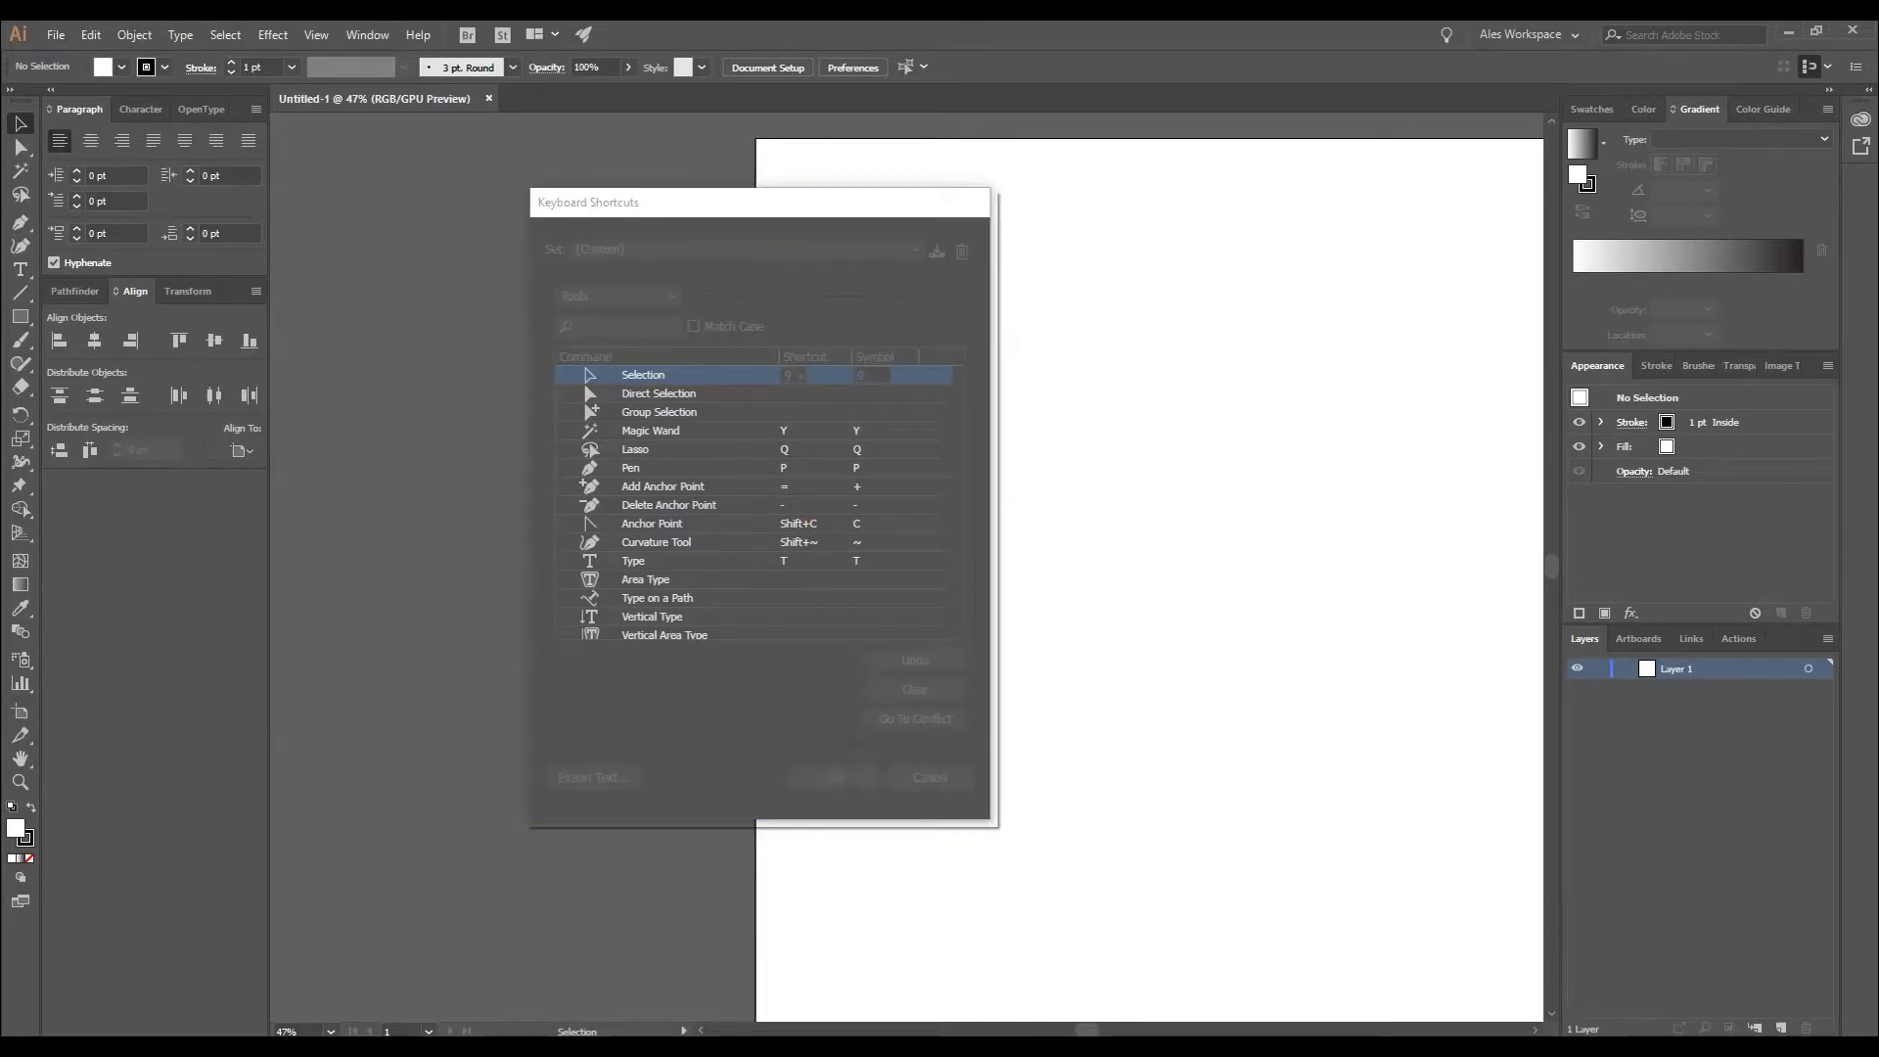
left_click_drag(902, 489, 906, 373)
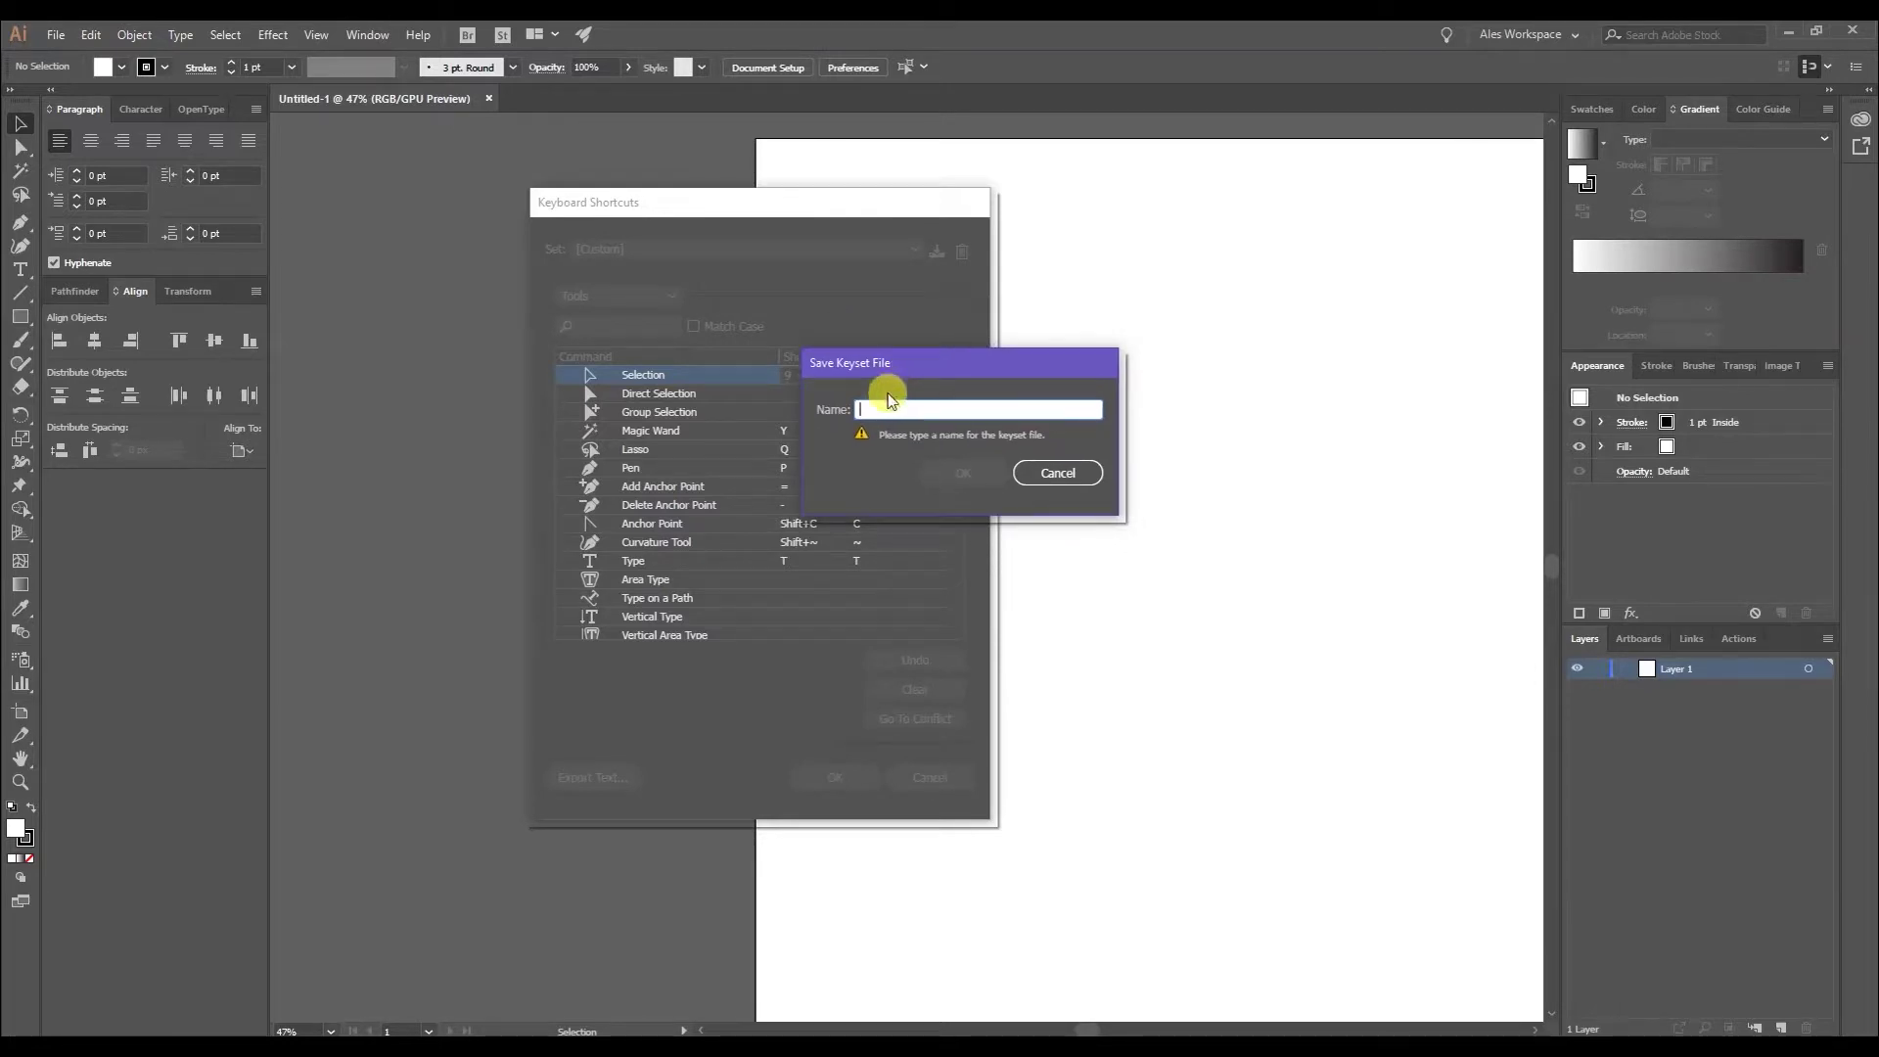
left_click(1063, 481)
Switch the shortcut set back to Illustrator Defaults and close the keyboard shortcut settings without saving
left_click(780, 253)
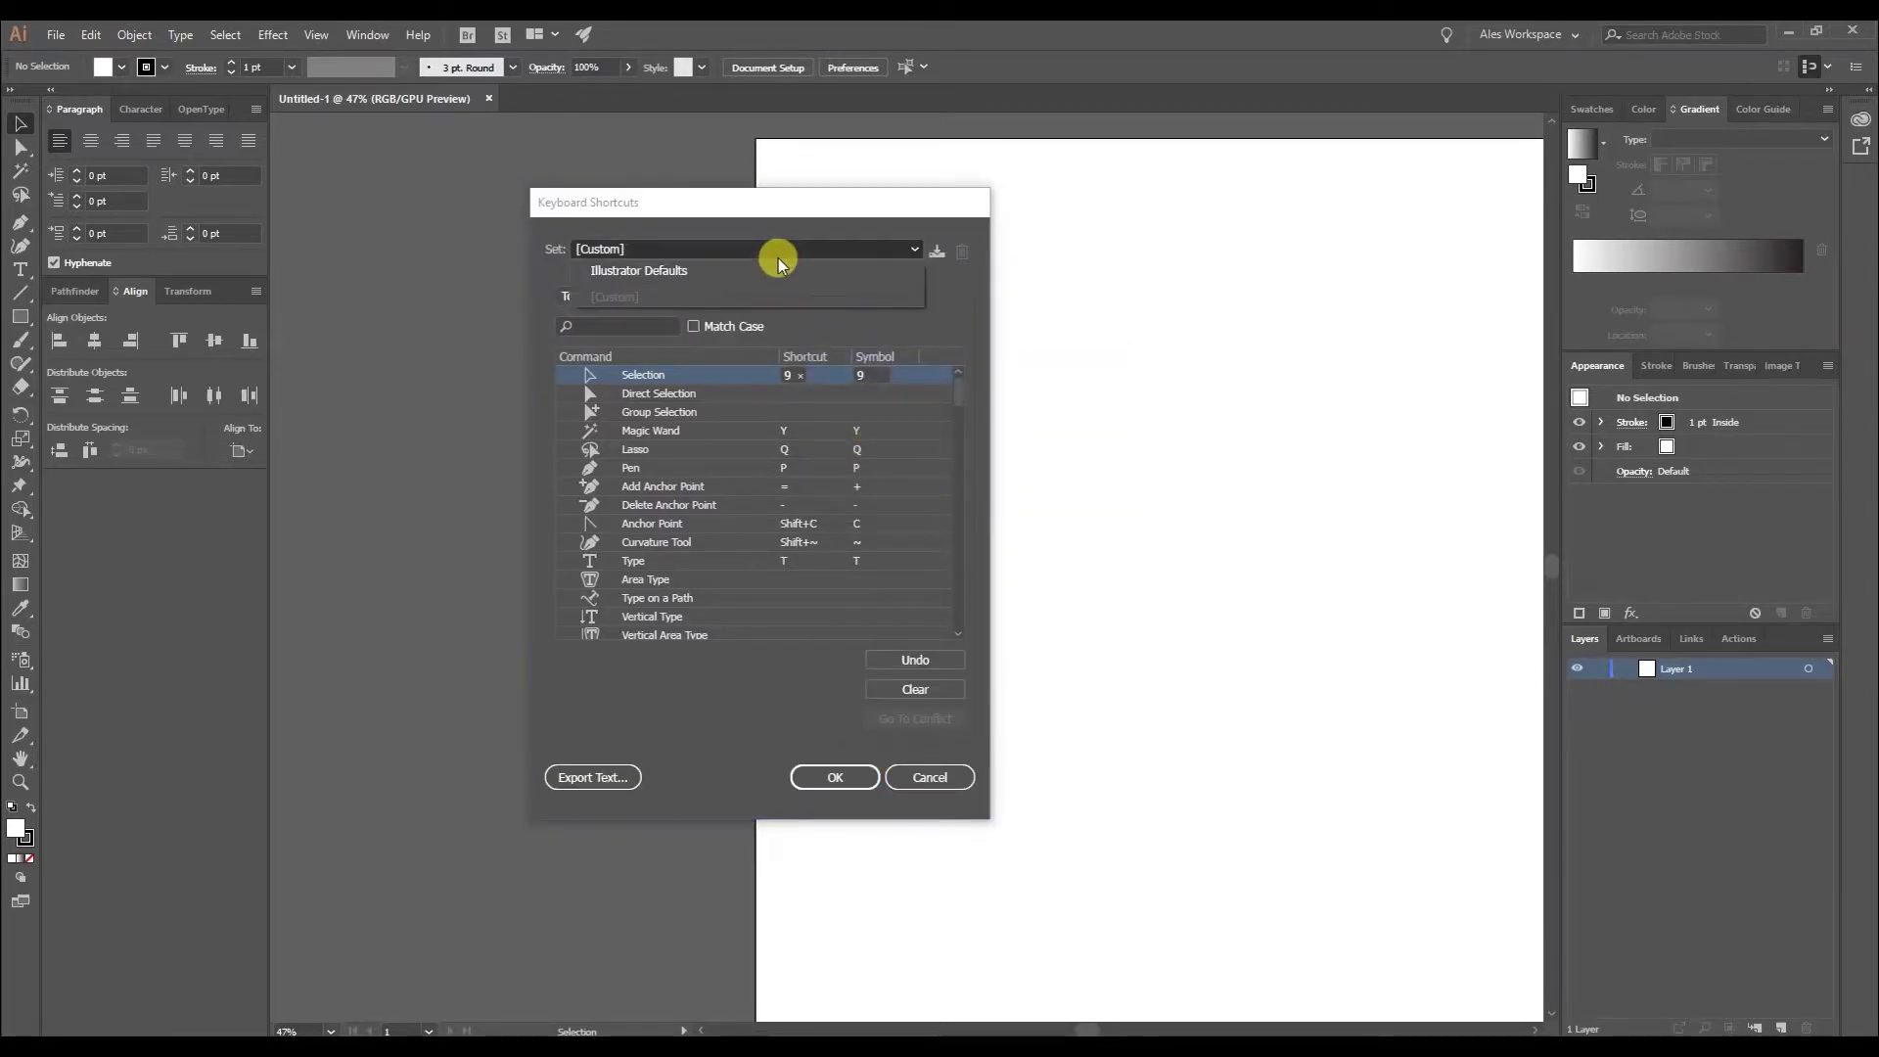
left_click(671, 272)
left_click(1052, 473)
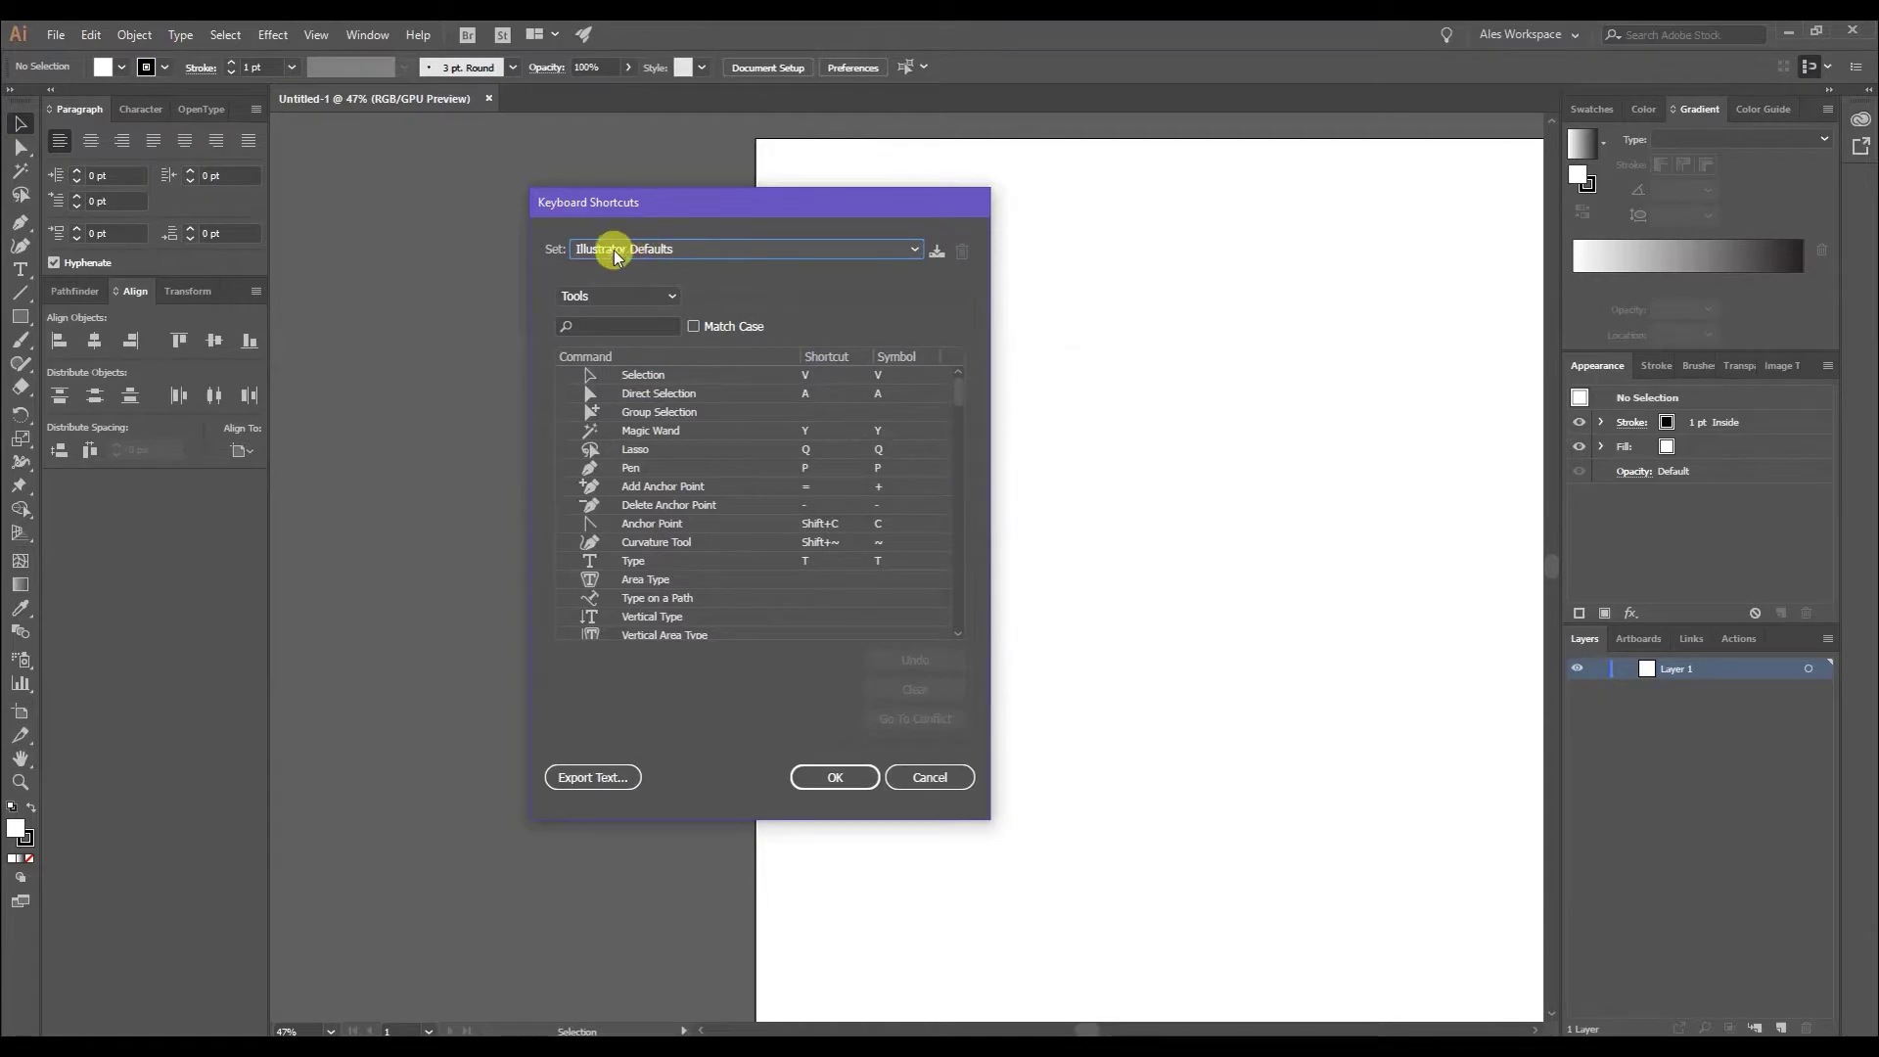
left_click(831, 253)
left_click(672, 279)
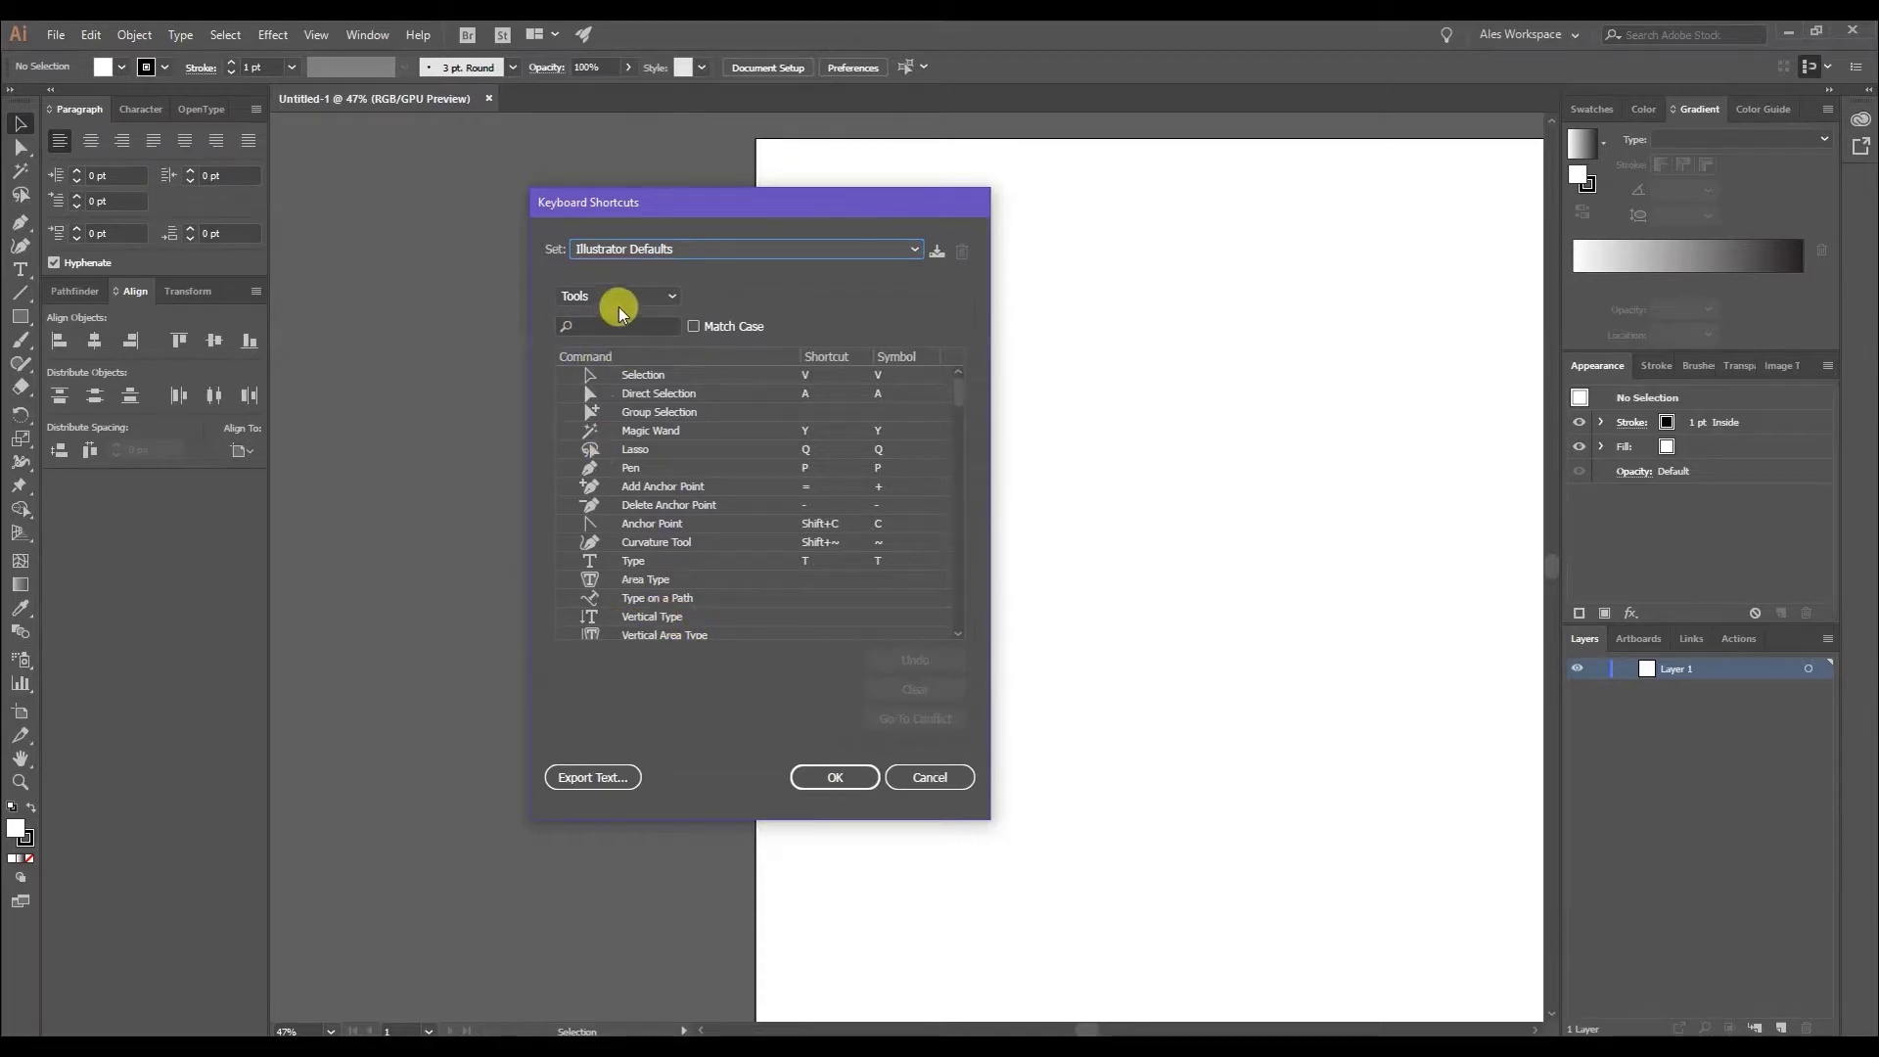
left_click(930, 778)
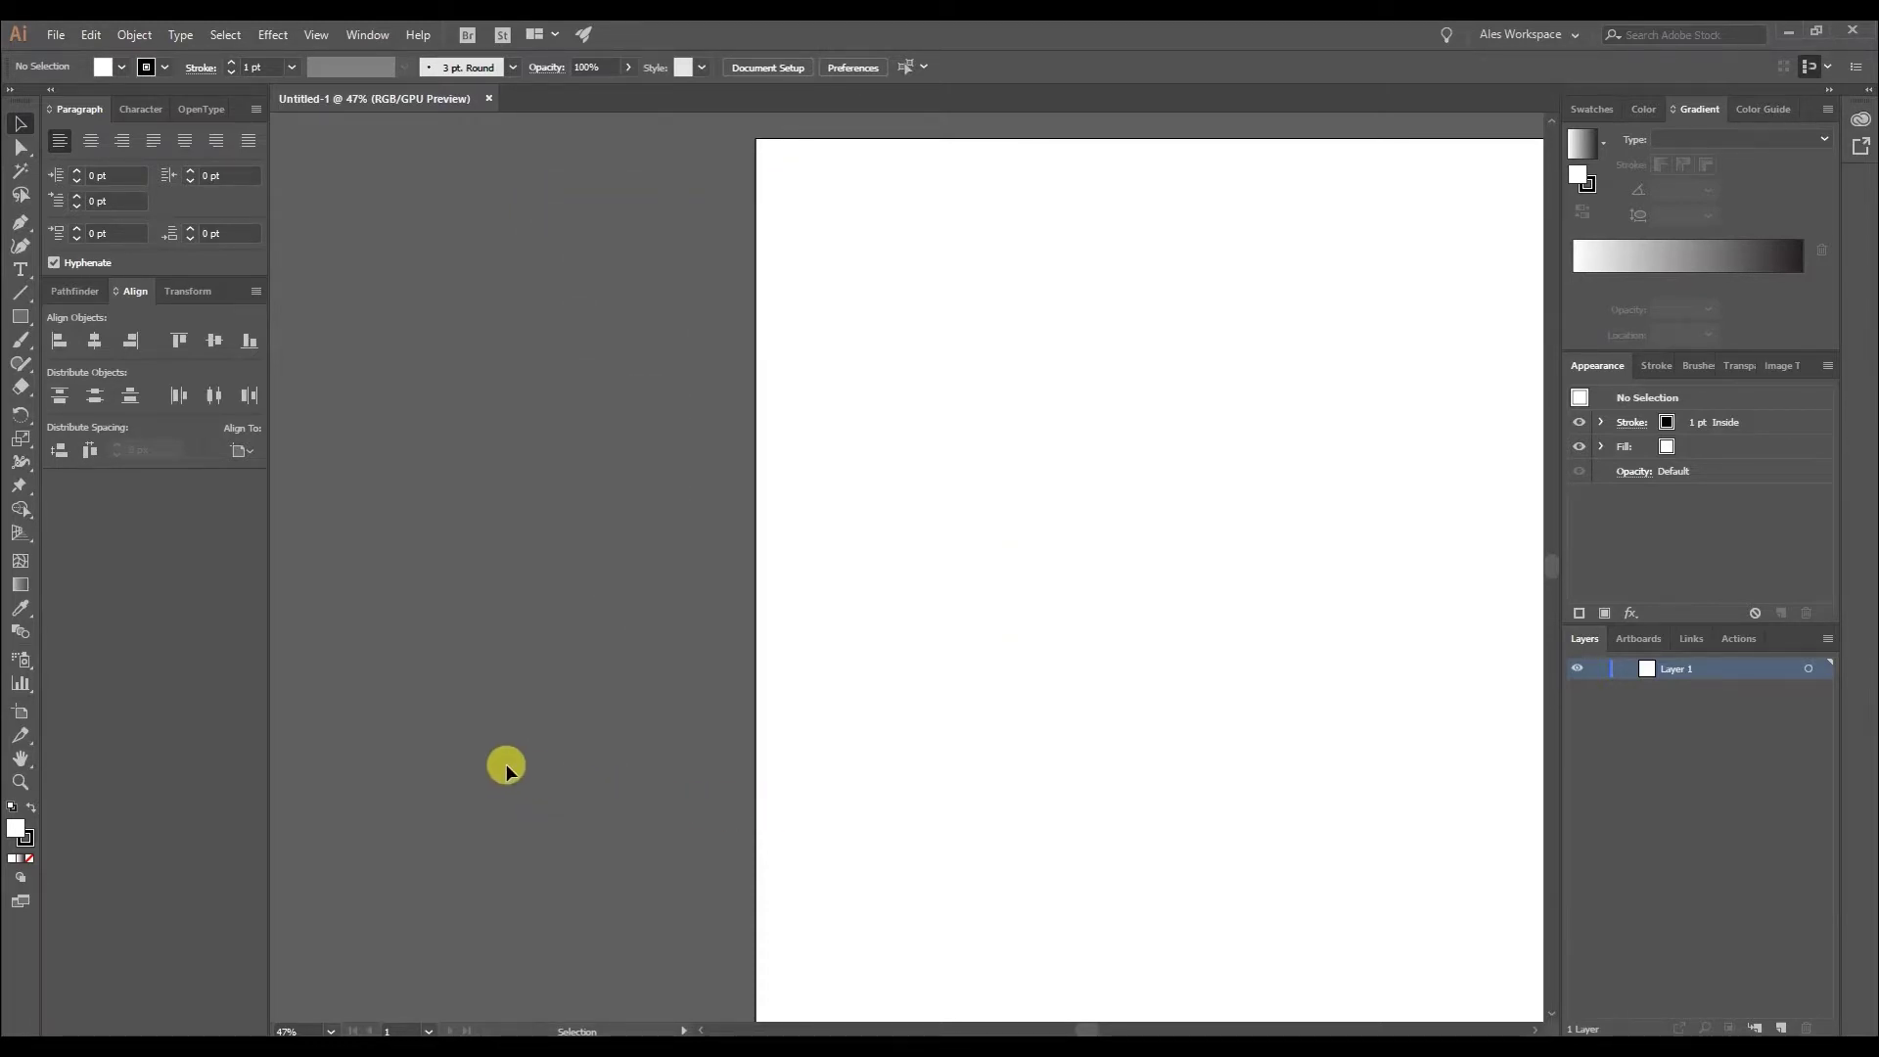
Open the keyboard shortcut settings and change the Selection tool's display symbol to 1
left_click(91, 36)
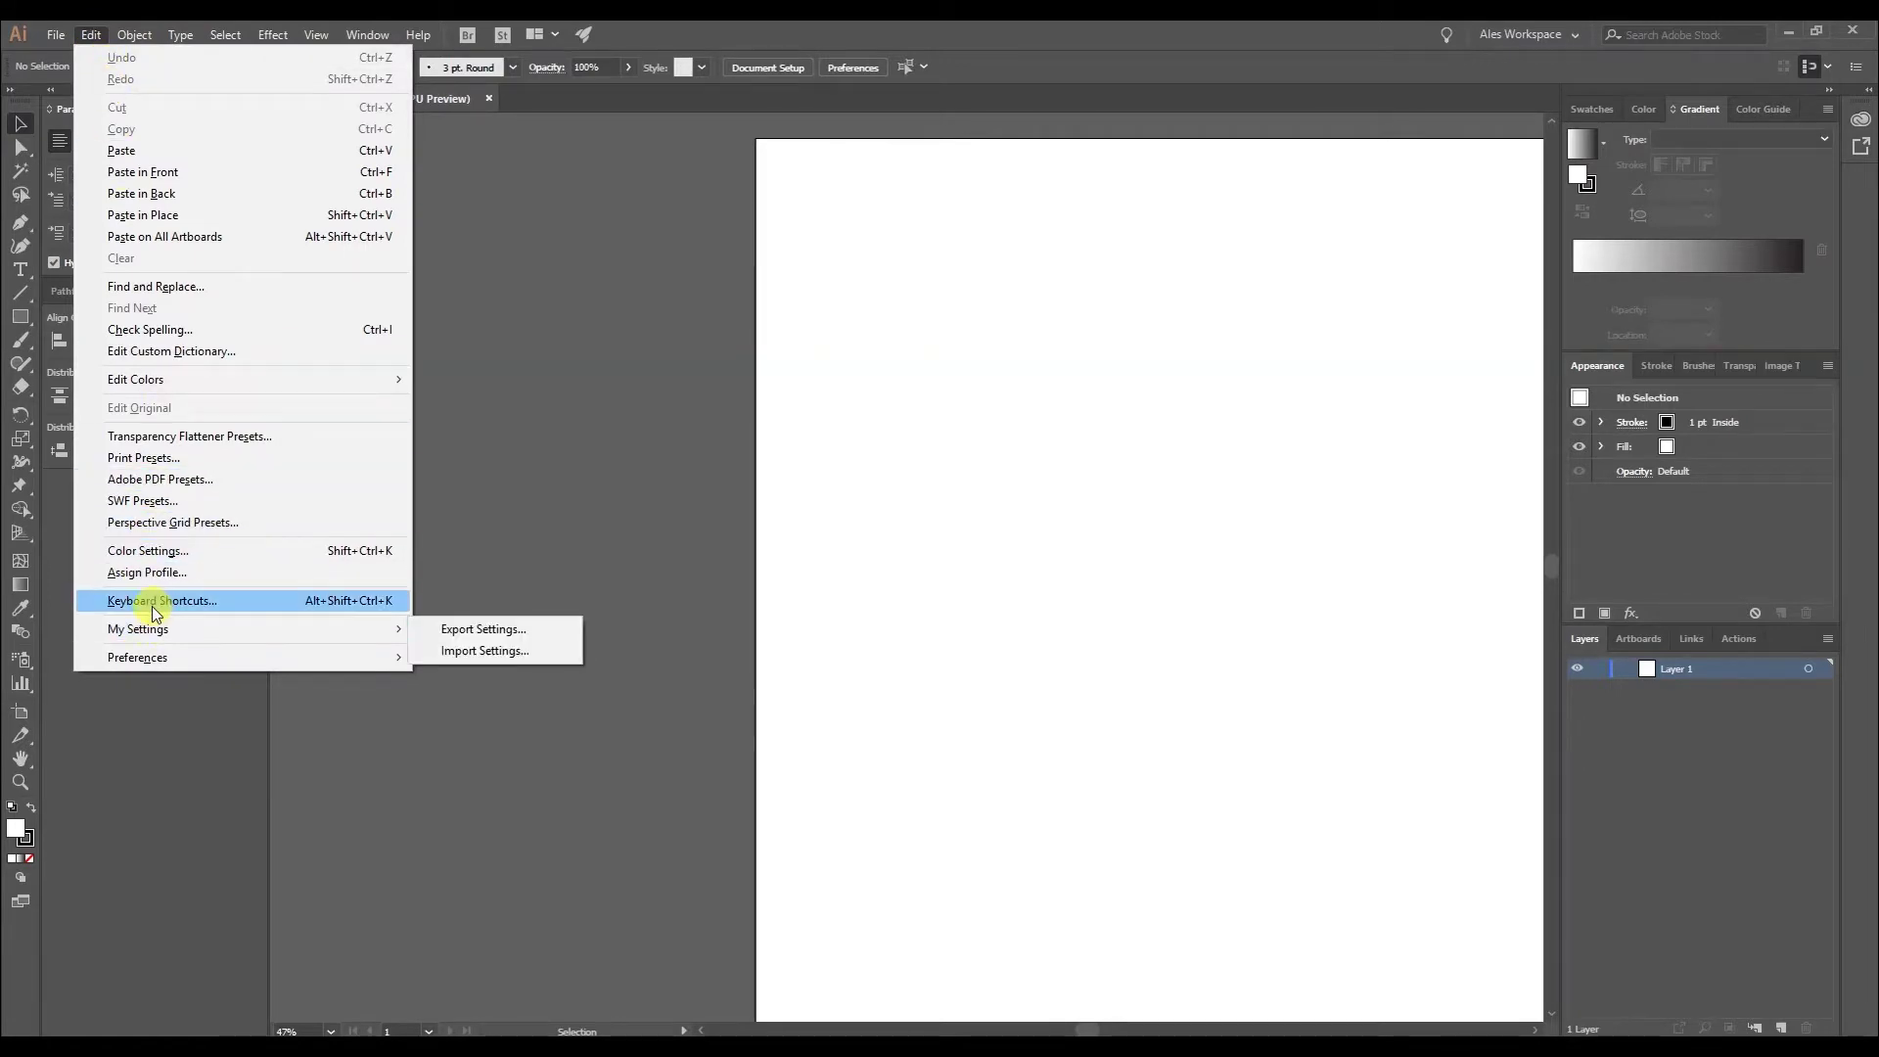
left_click(153, 605)
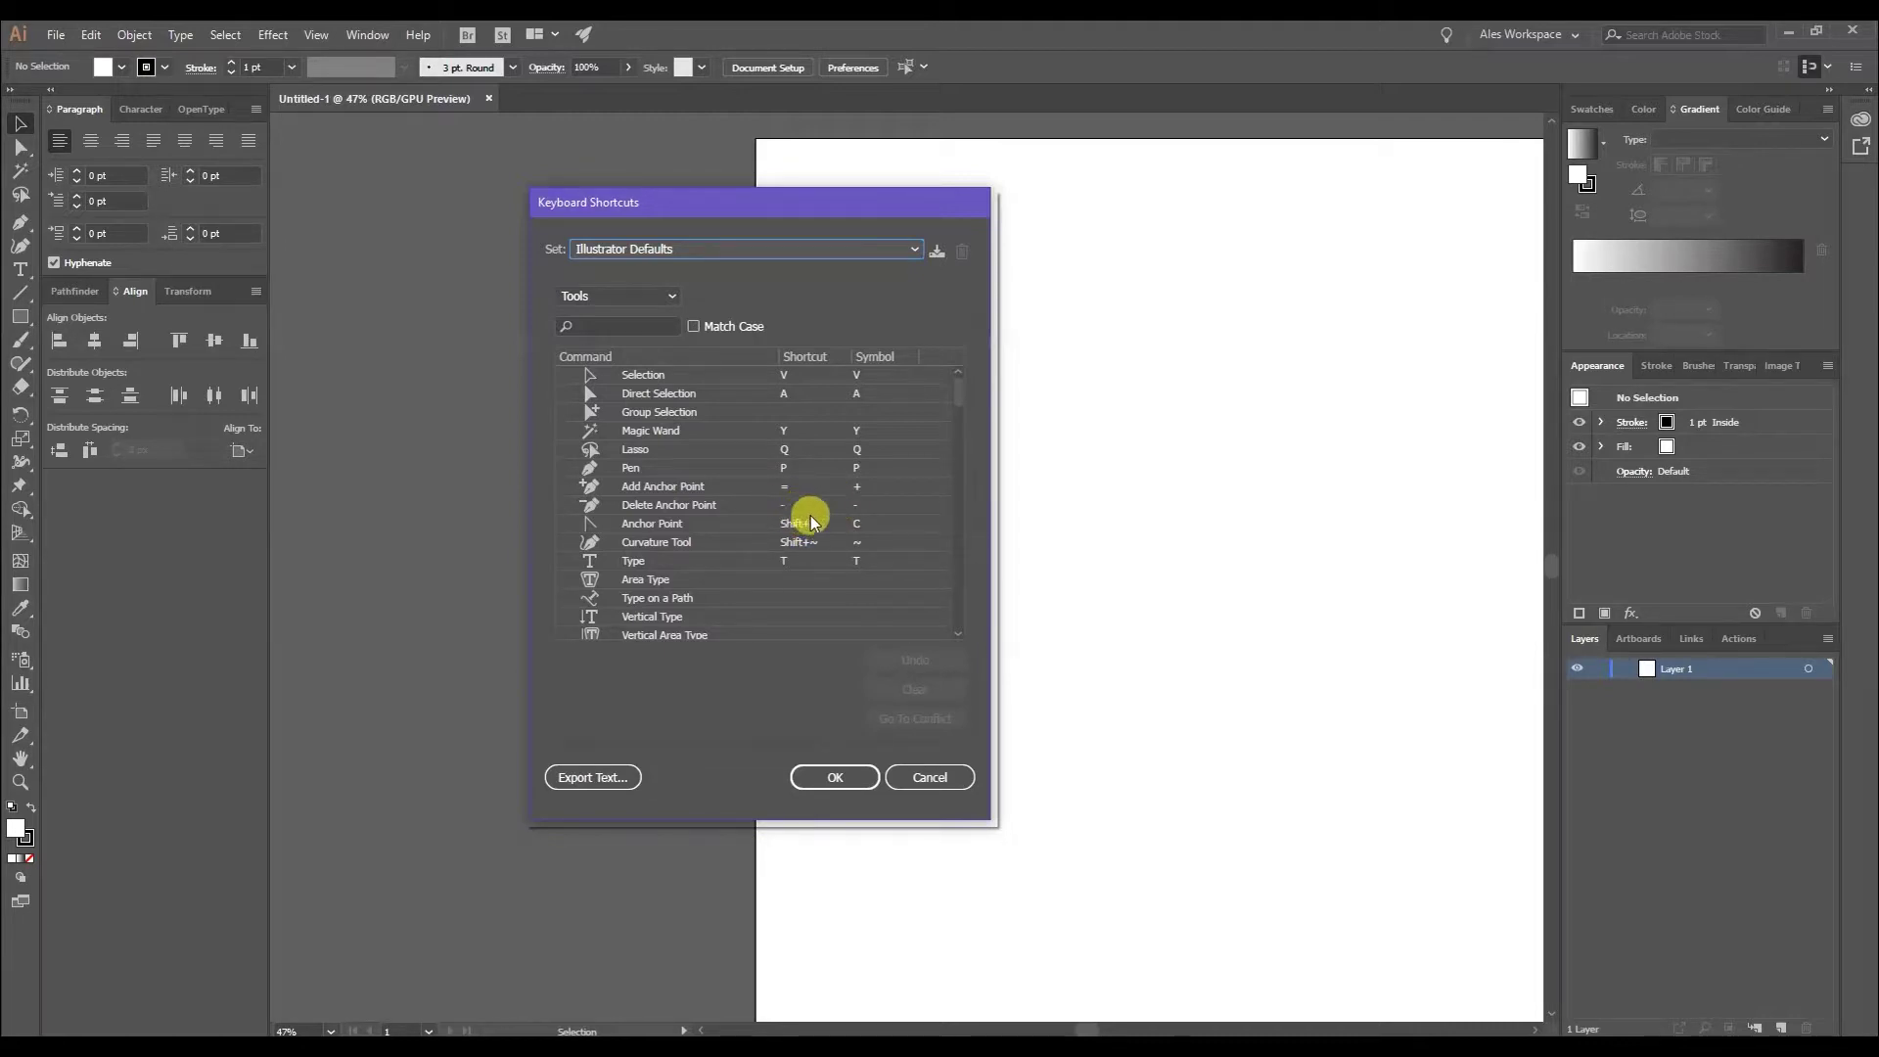
left_click(862, 375)
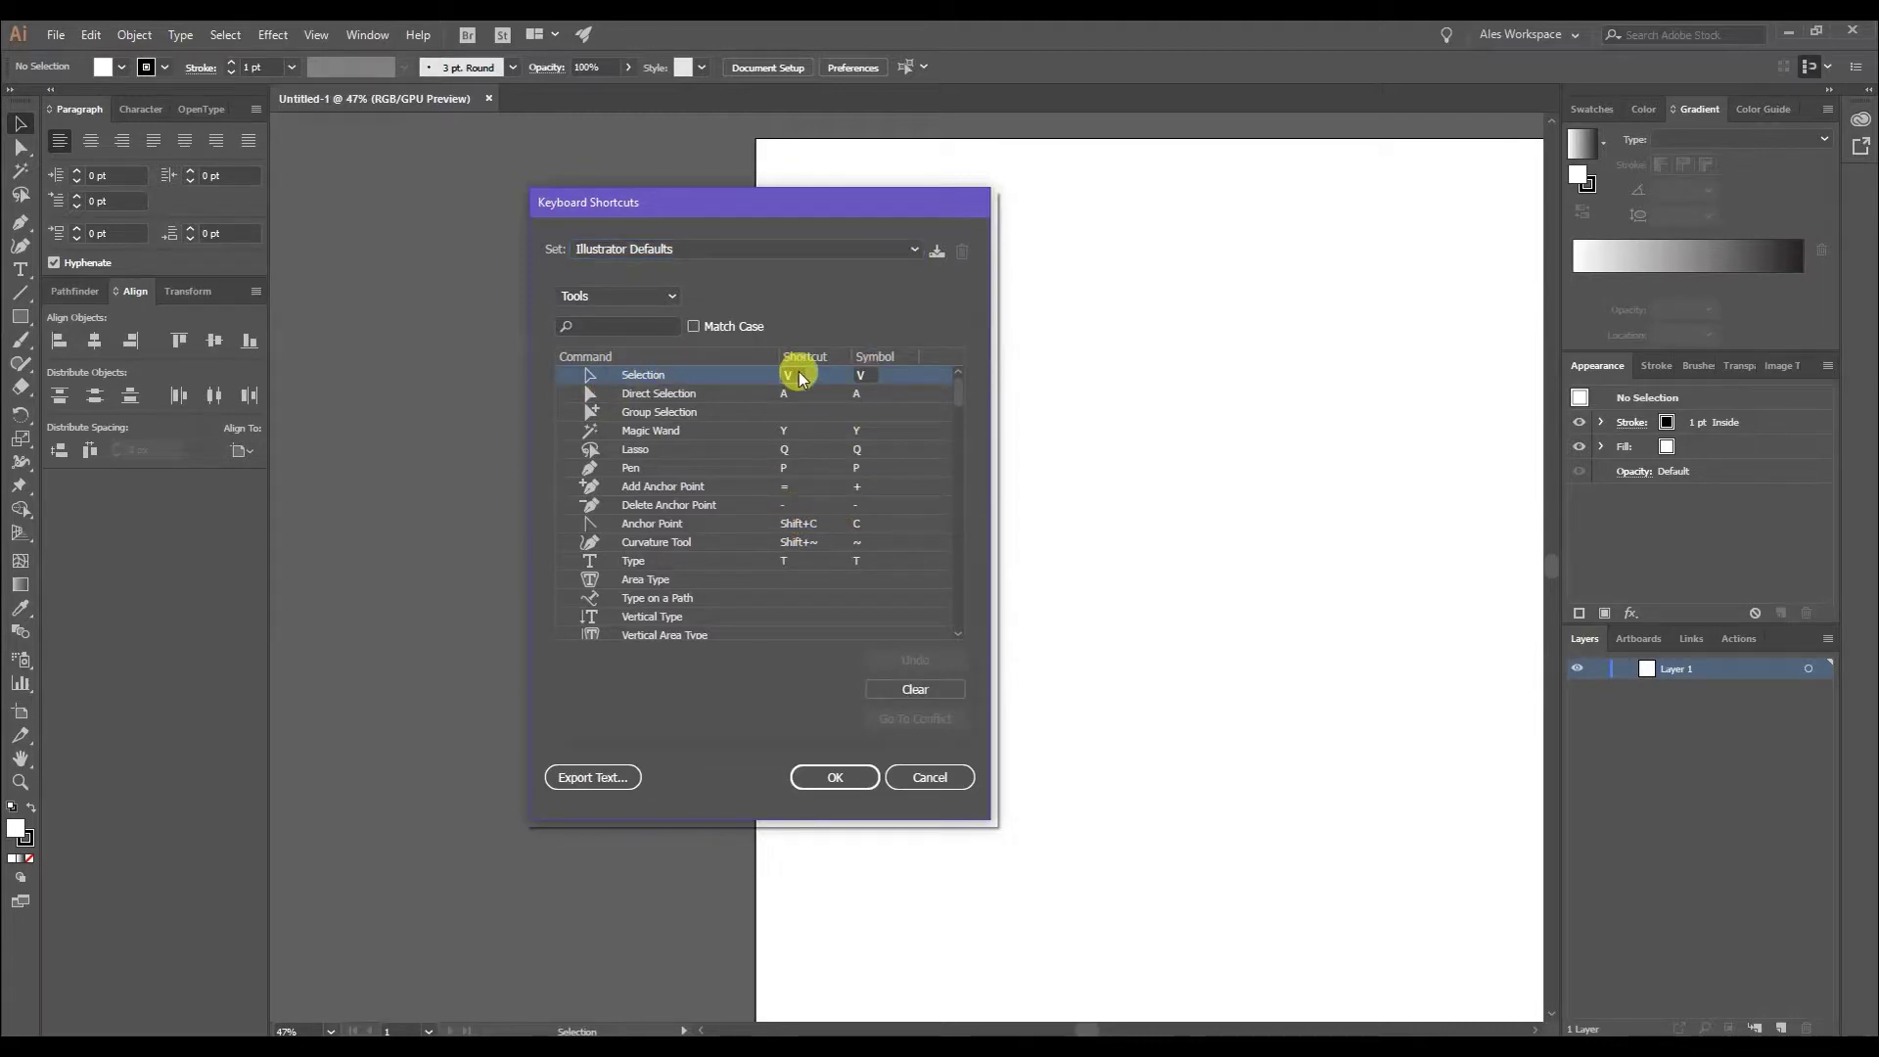
left_click(862, 375)
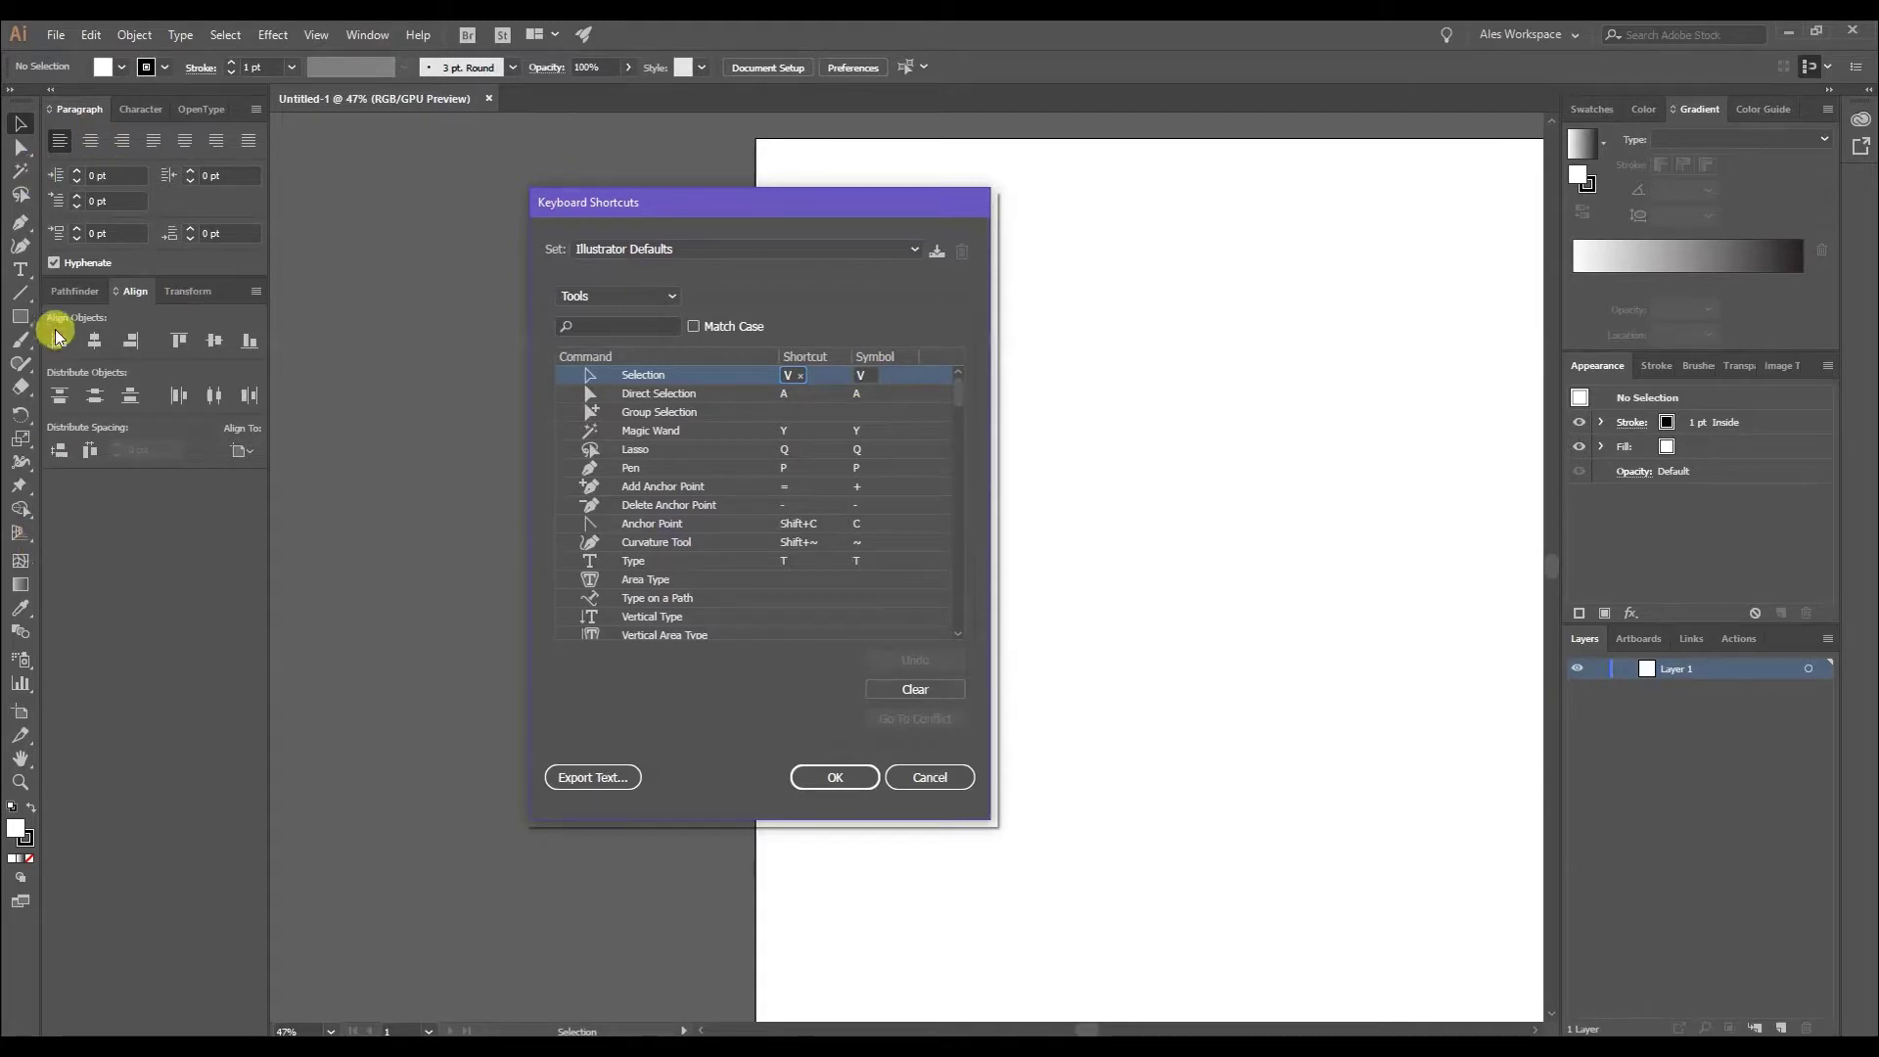
left_click(866, 376)
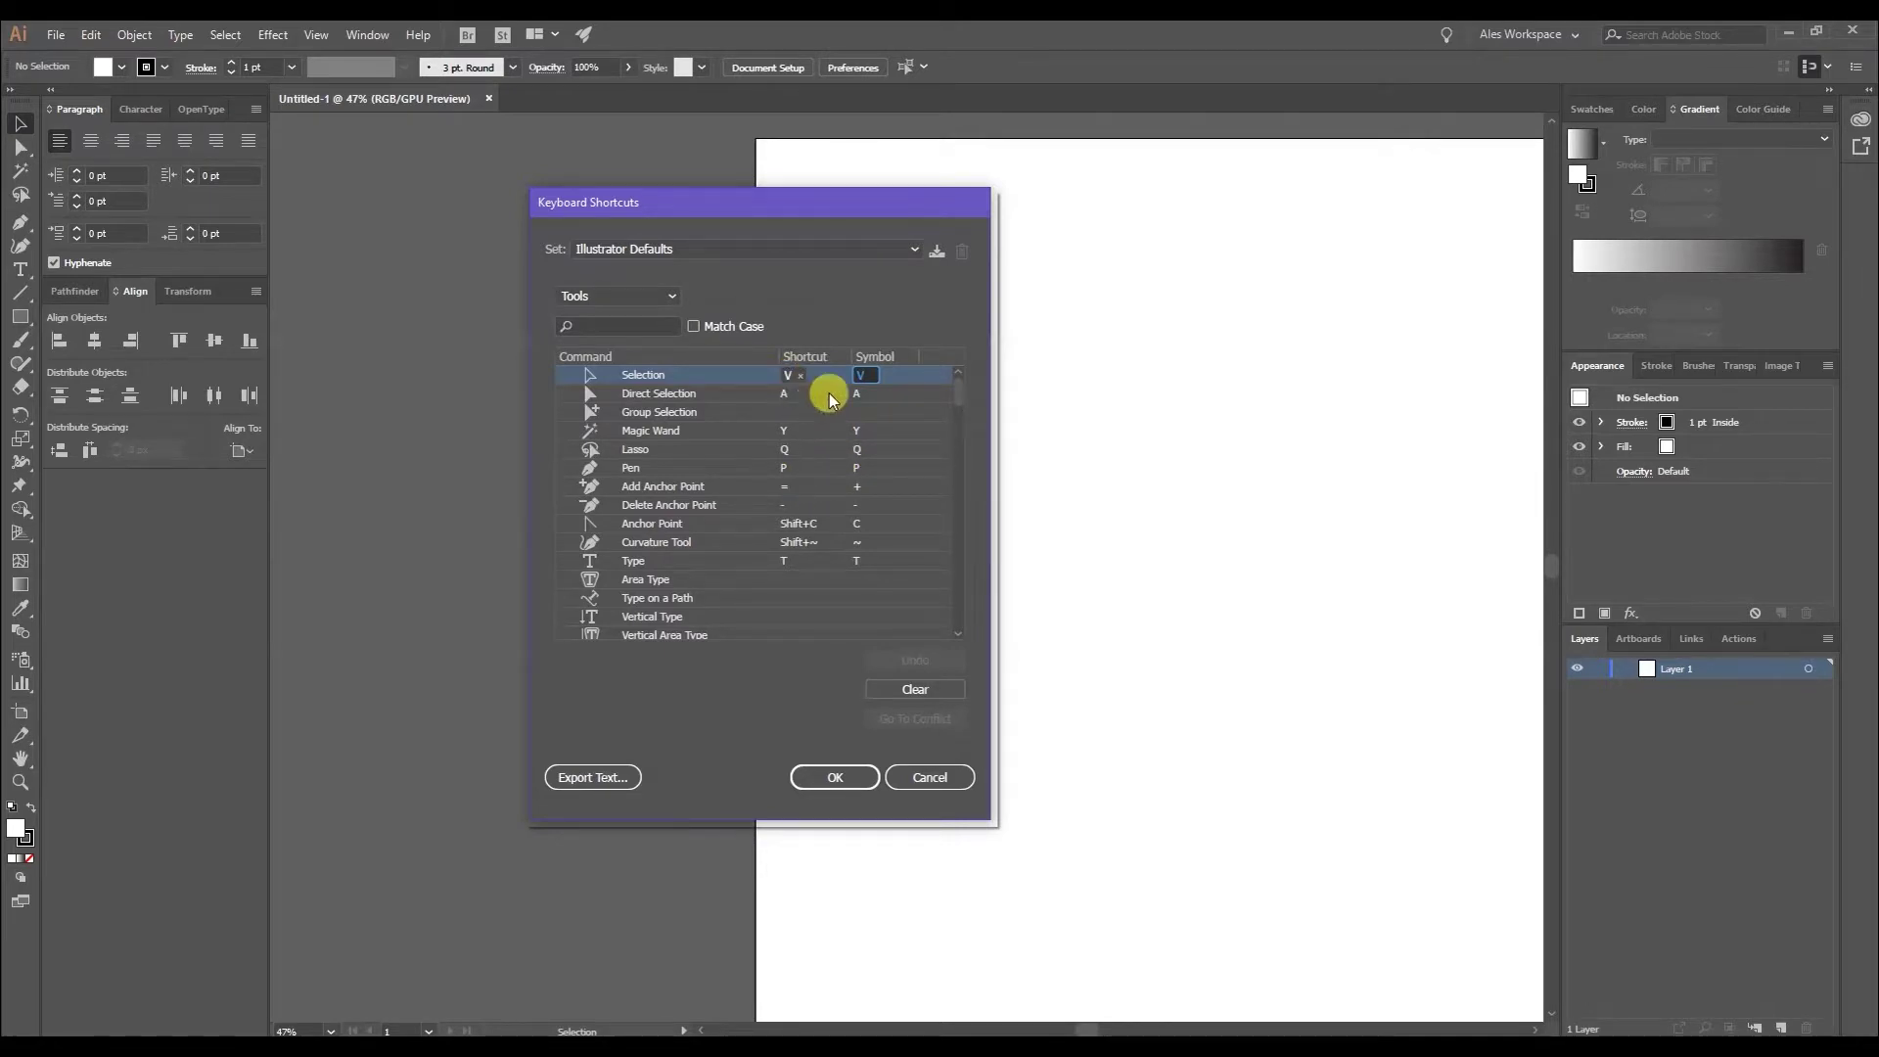
key("BackSpace")
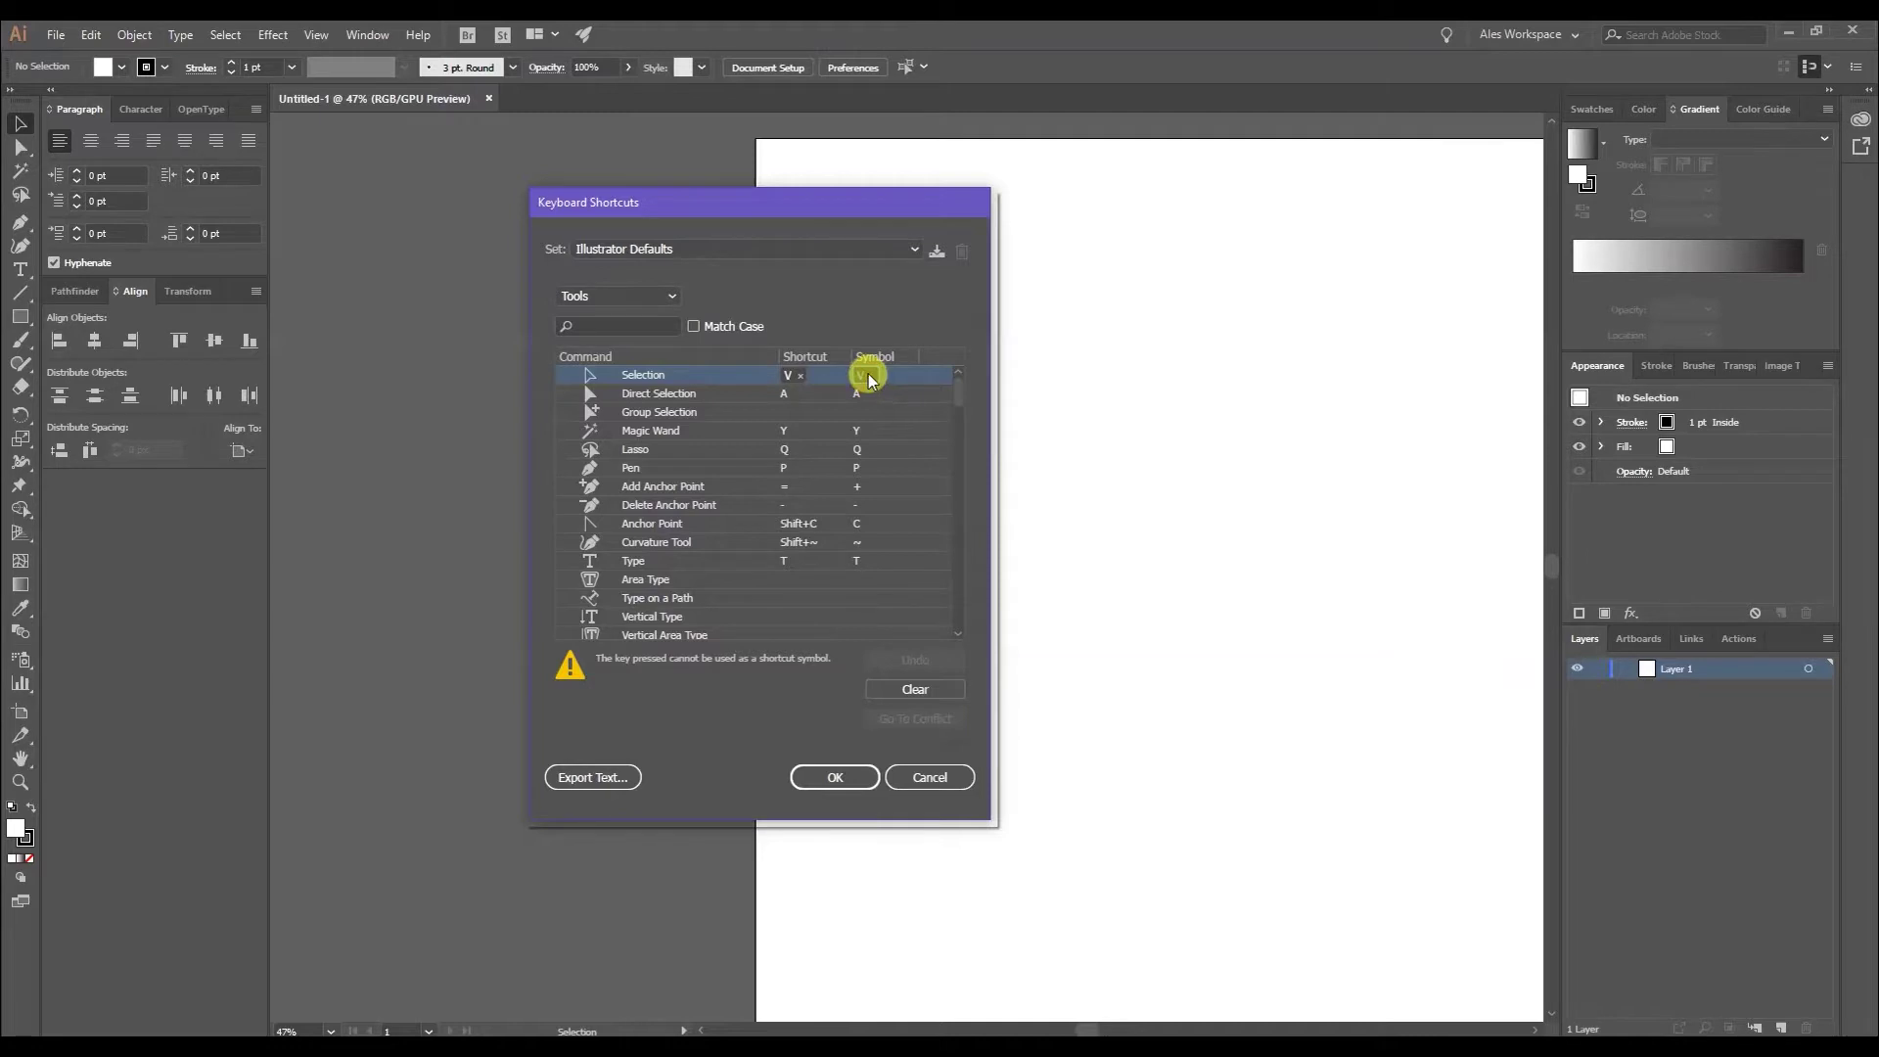
Save the modified shortcuts as a new keyset named "a"
left_click(835, 777)
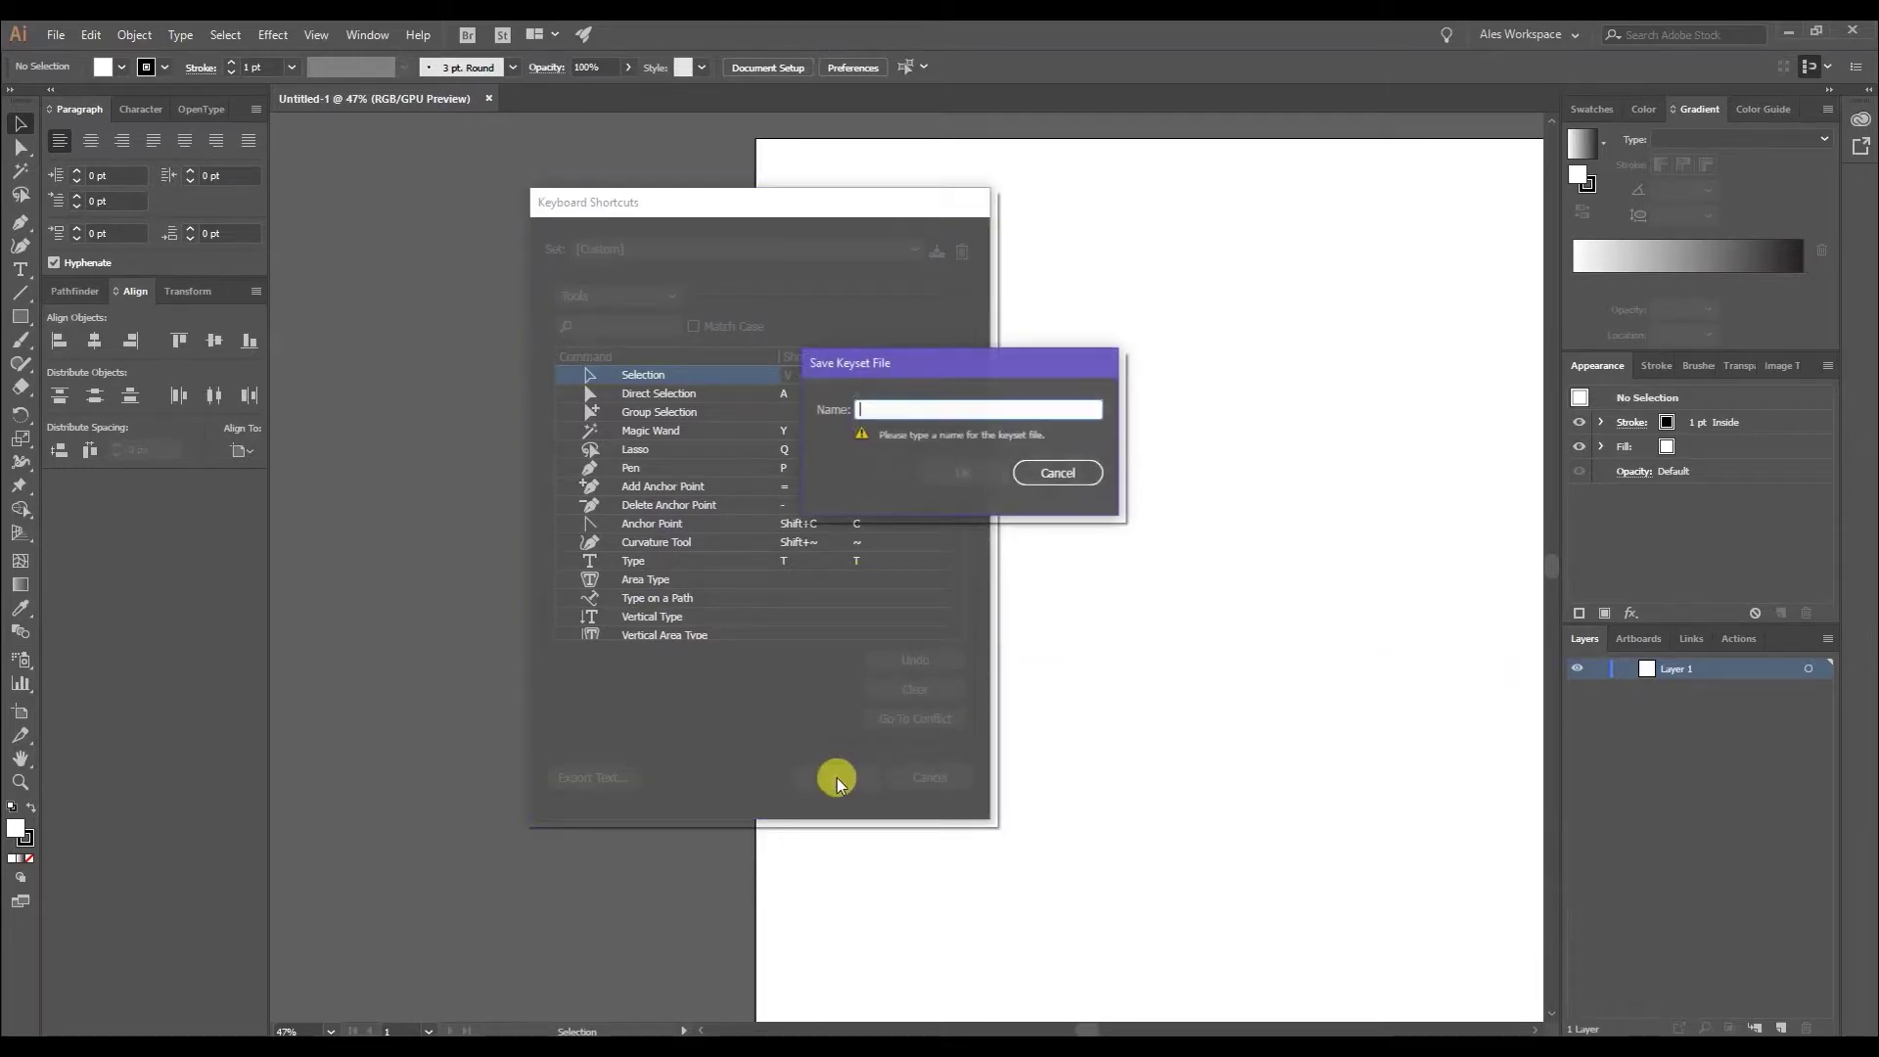
type("a")
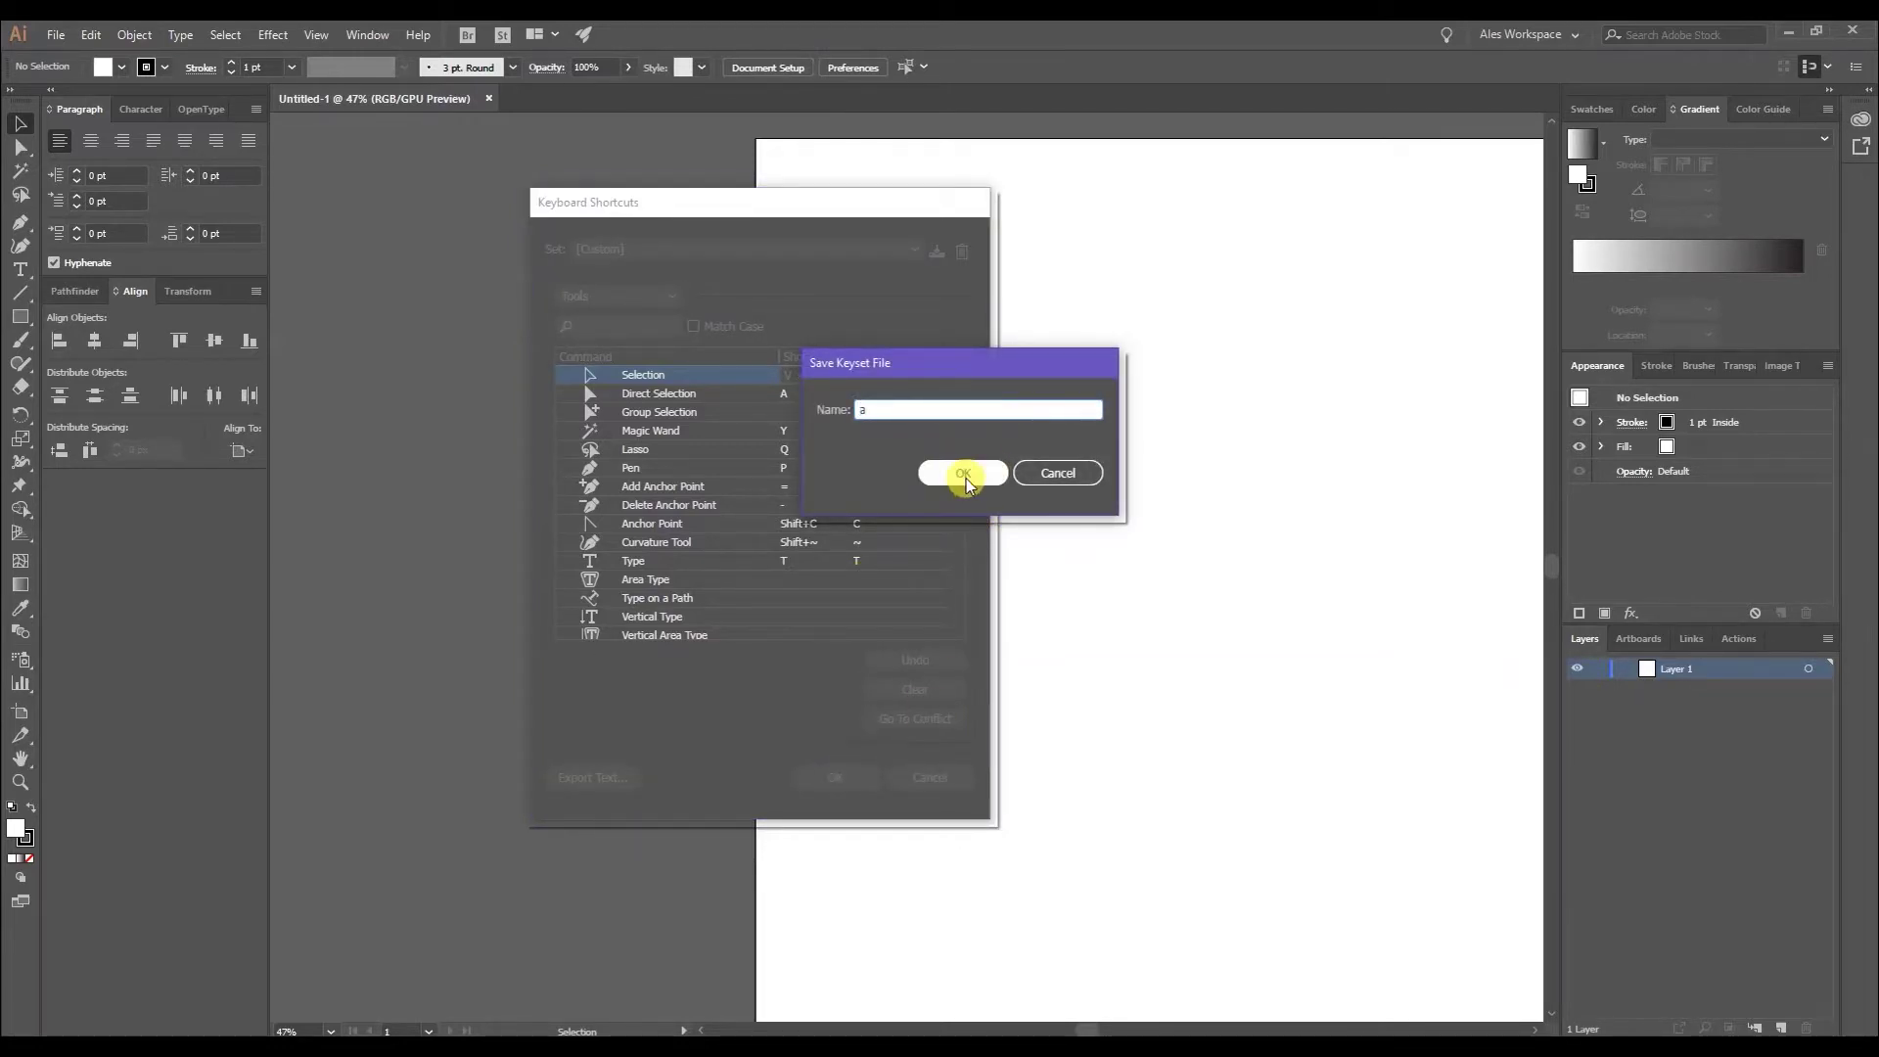
left_click(989, 470)
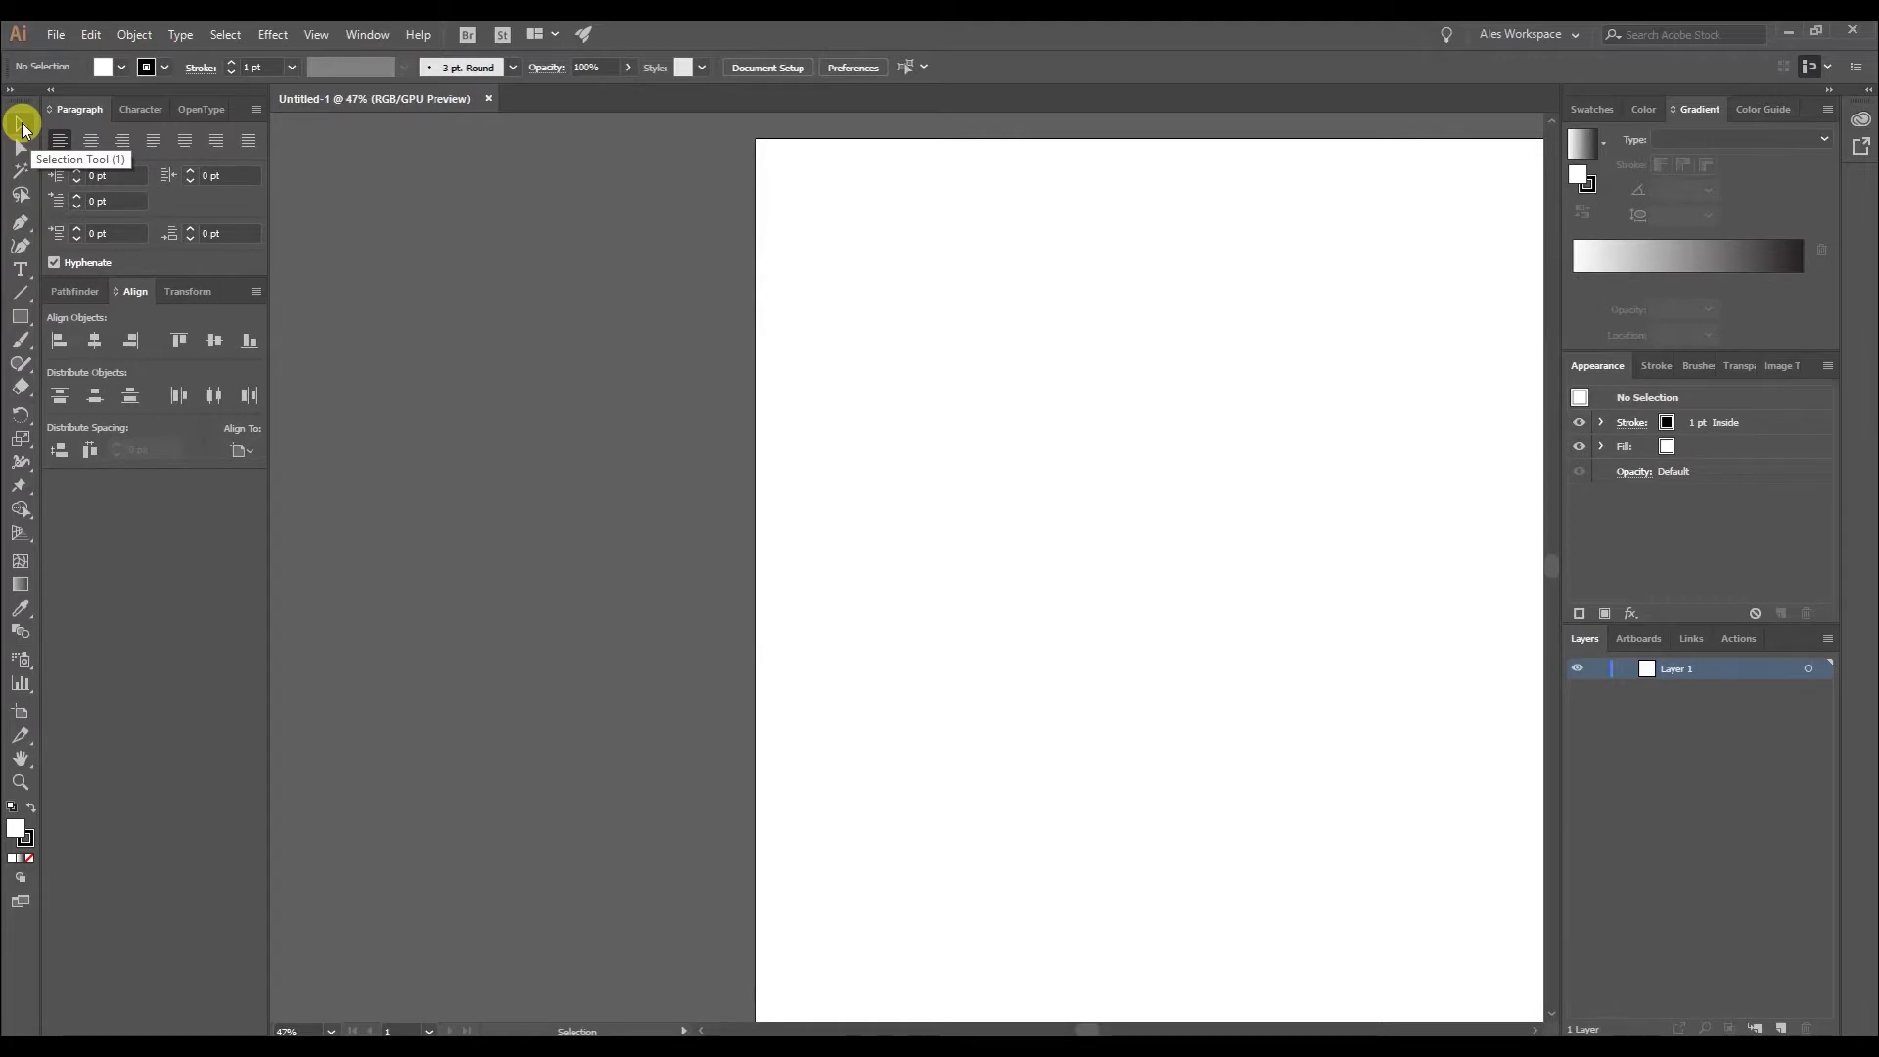
Switch to Photoshop and open its keyboard shortcut settings
left_click(20, 532)
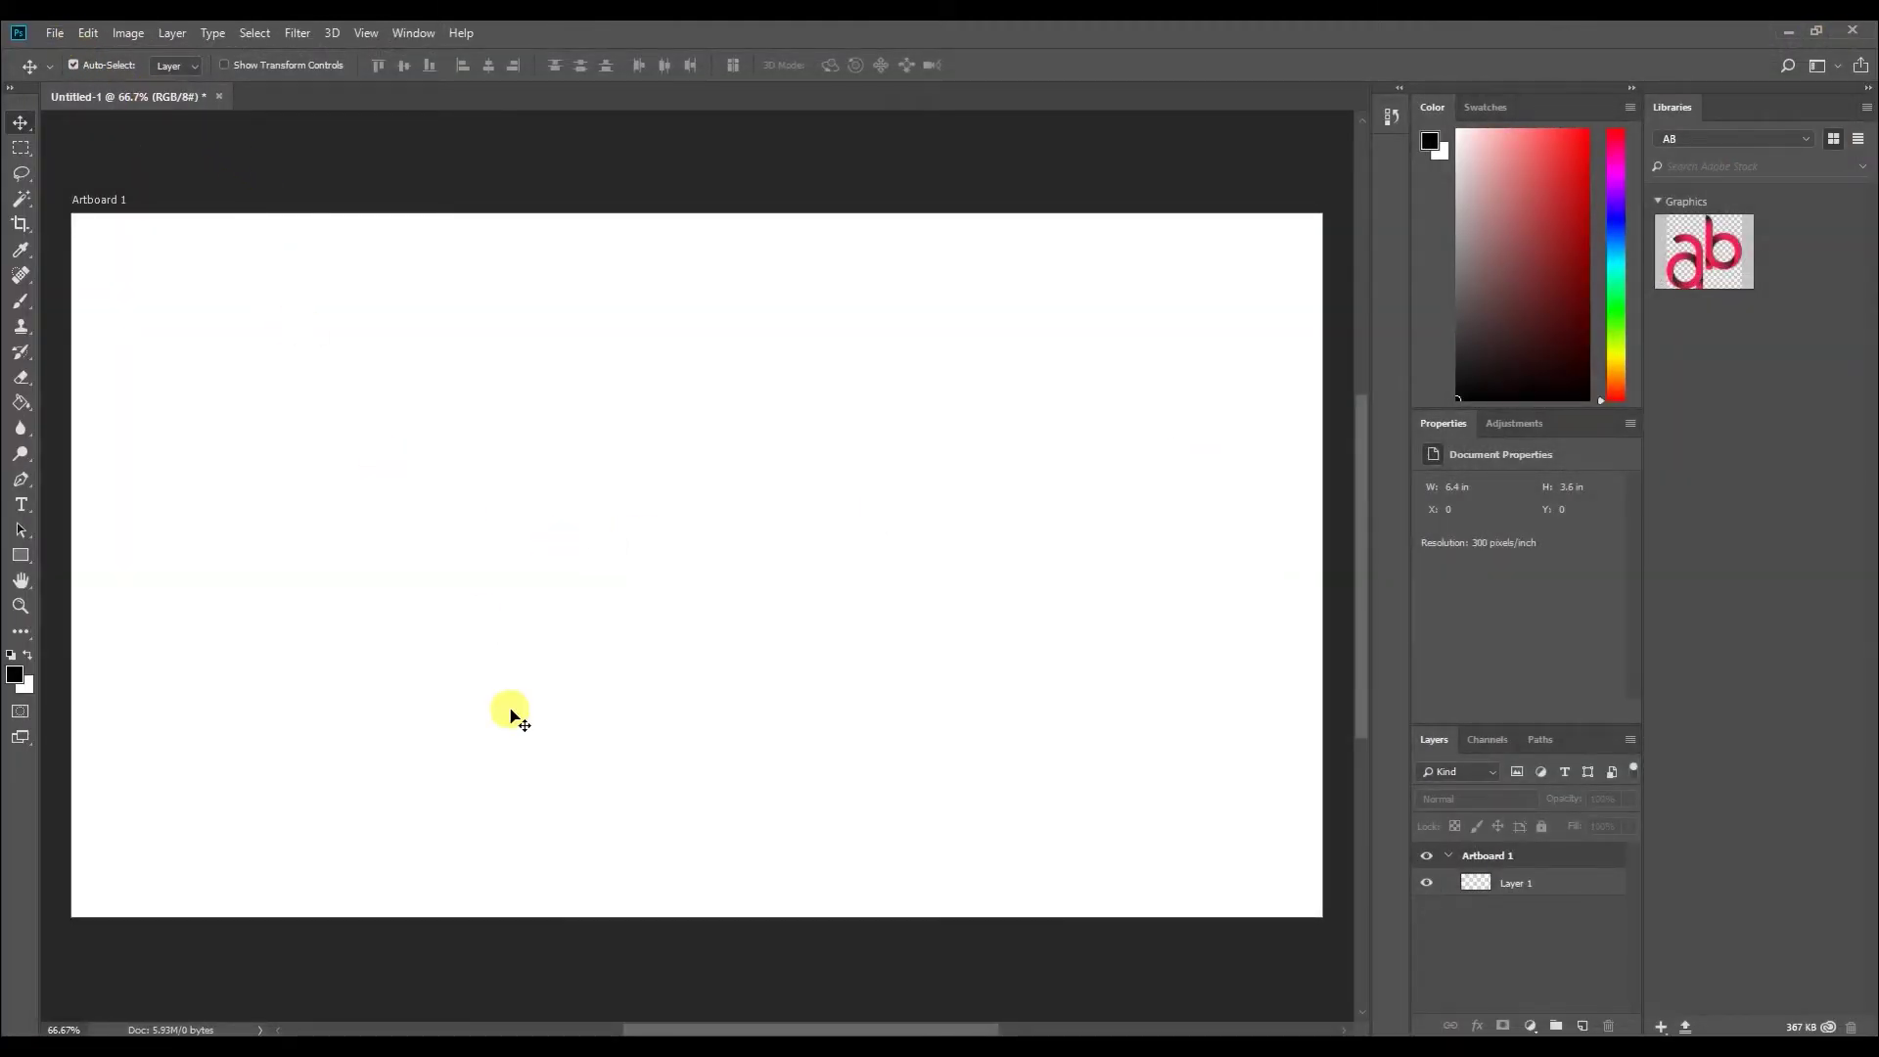
left_click(86, 32)
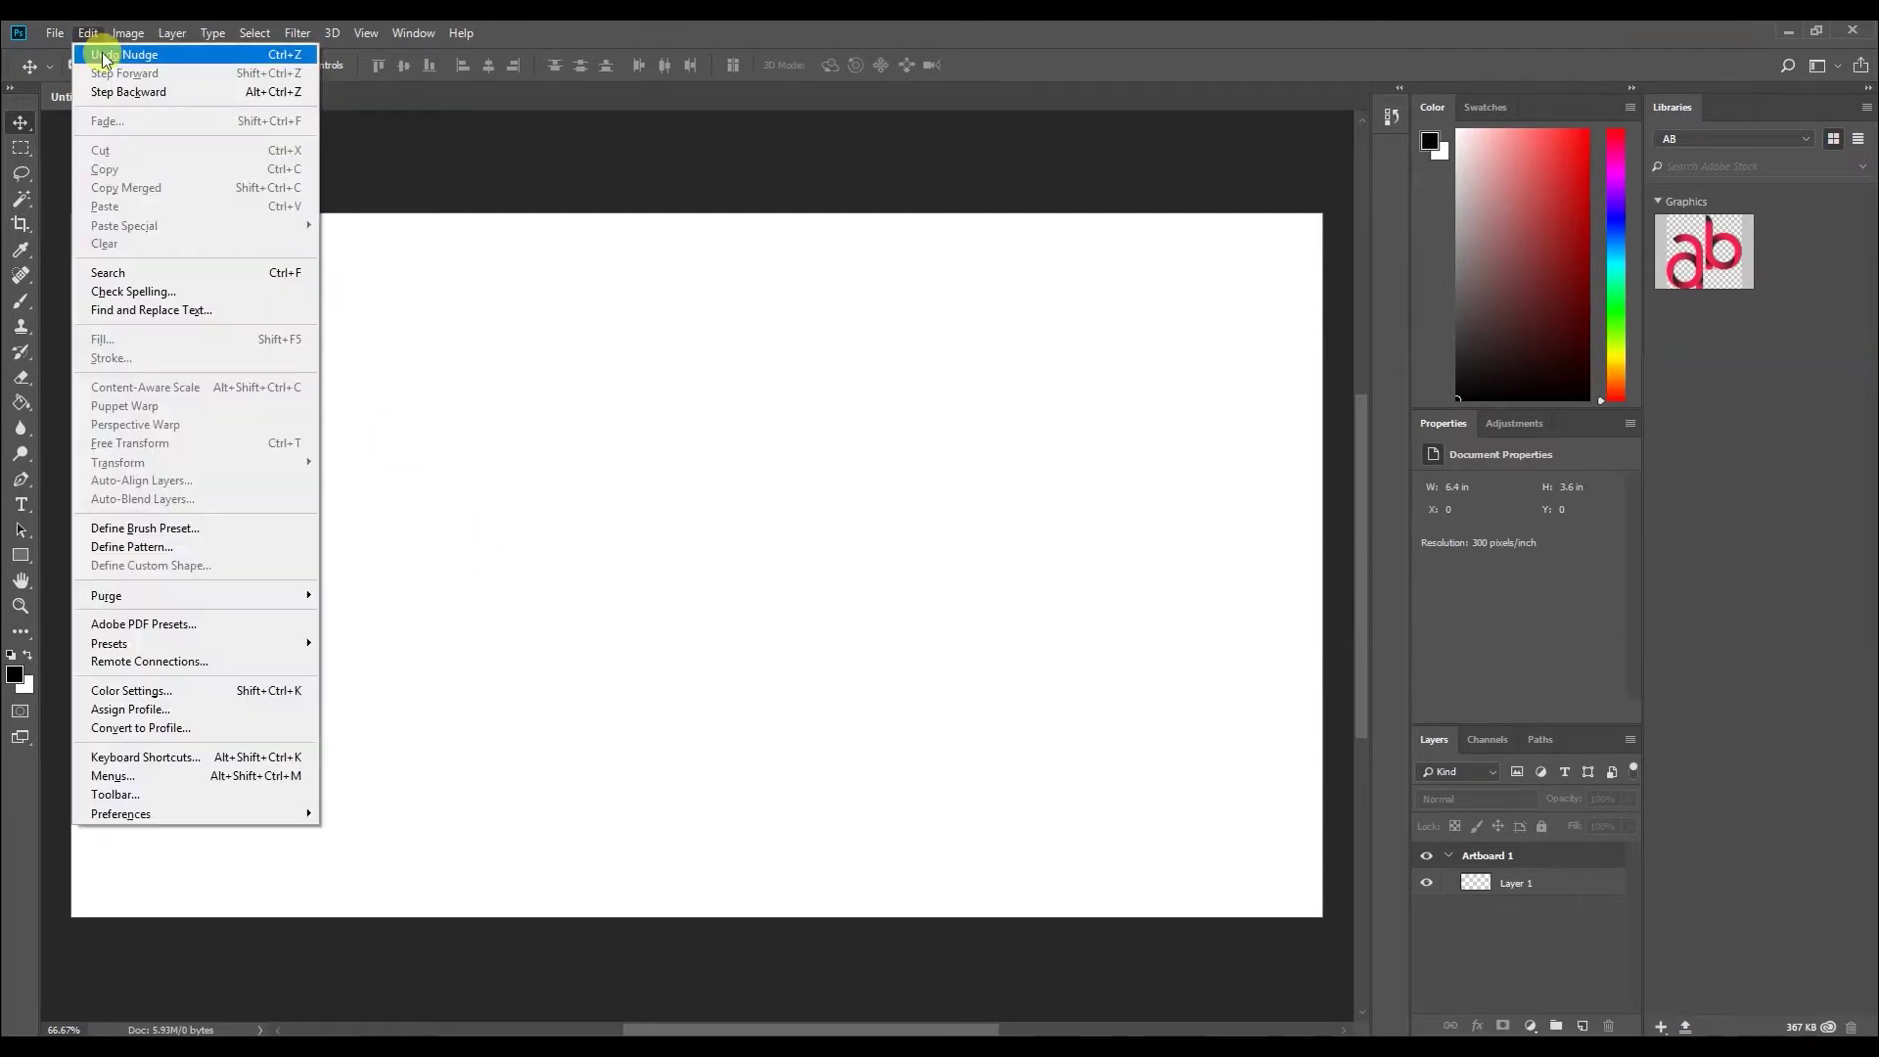
left_click(247, 759)
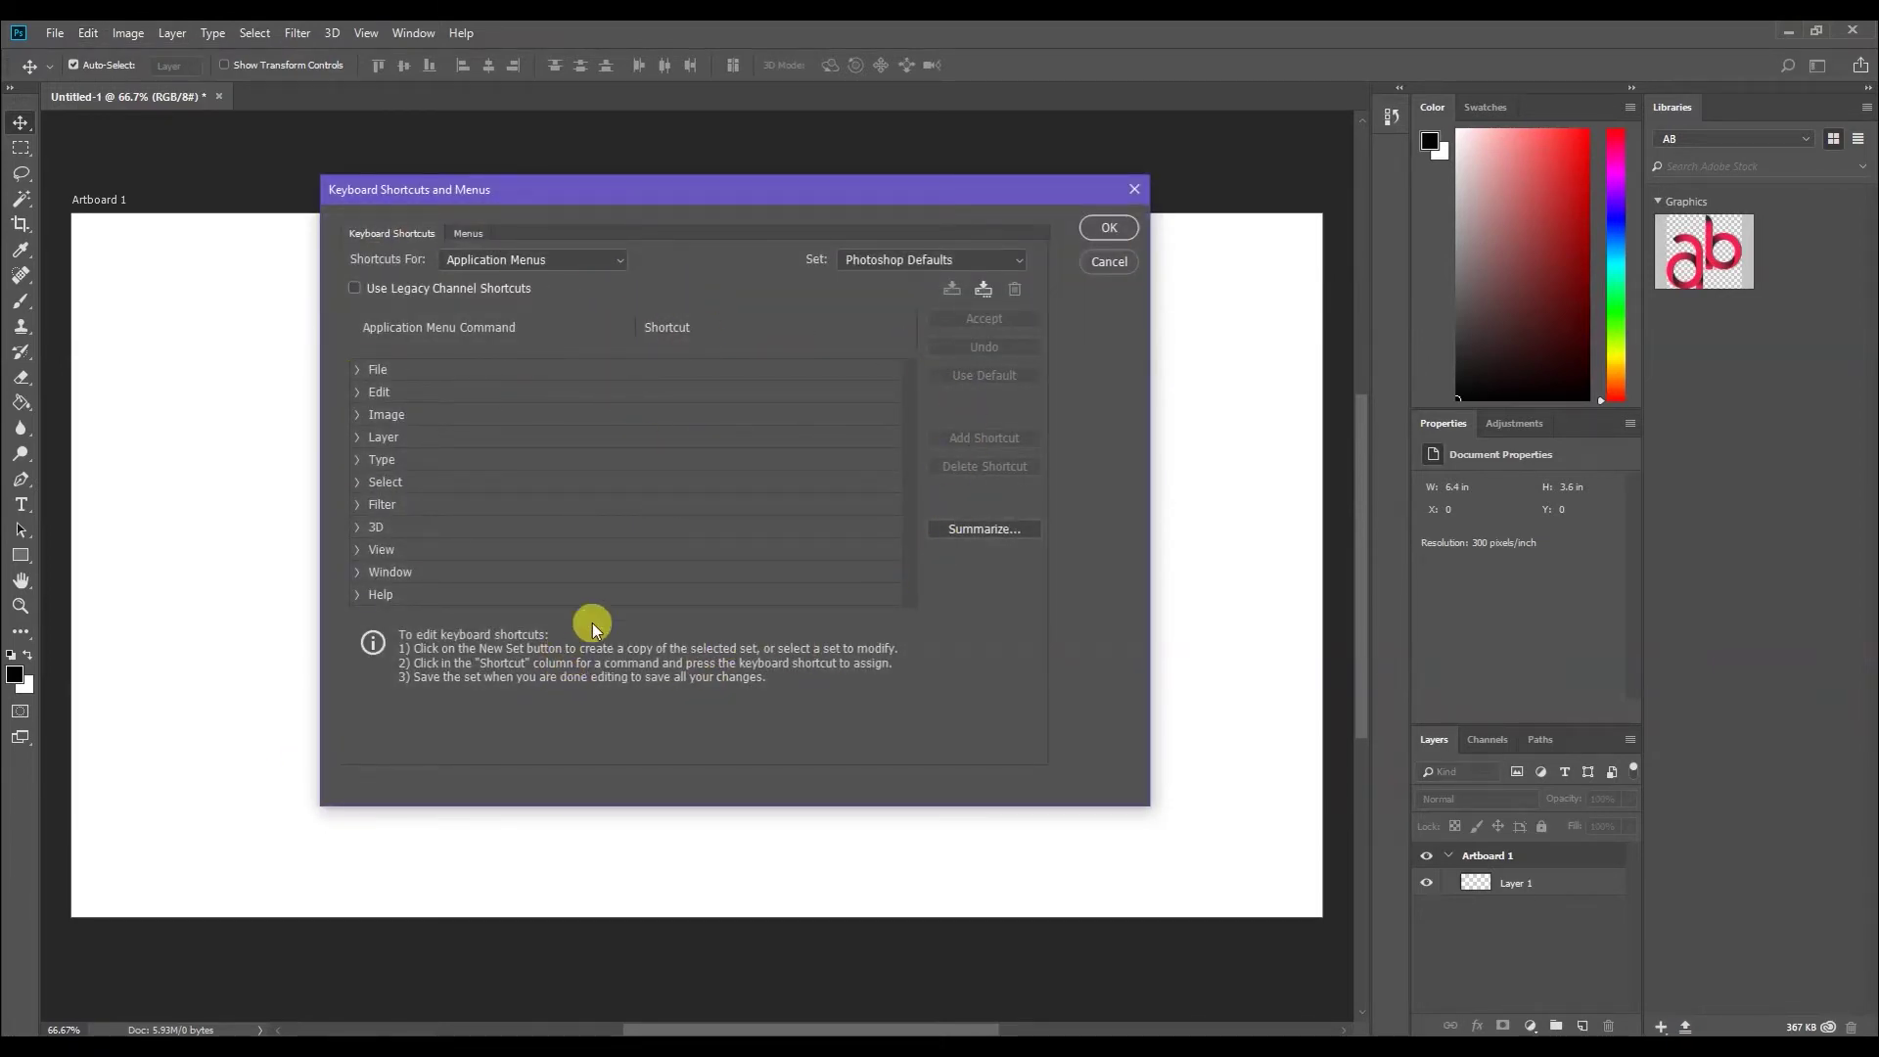
View the shortcut lists for Panel Menus and Tools
left_click(614, 259)
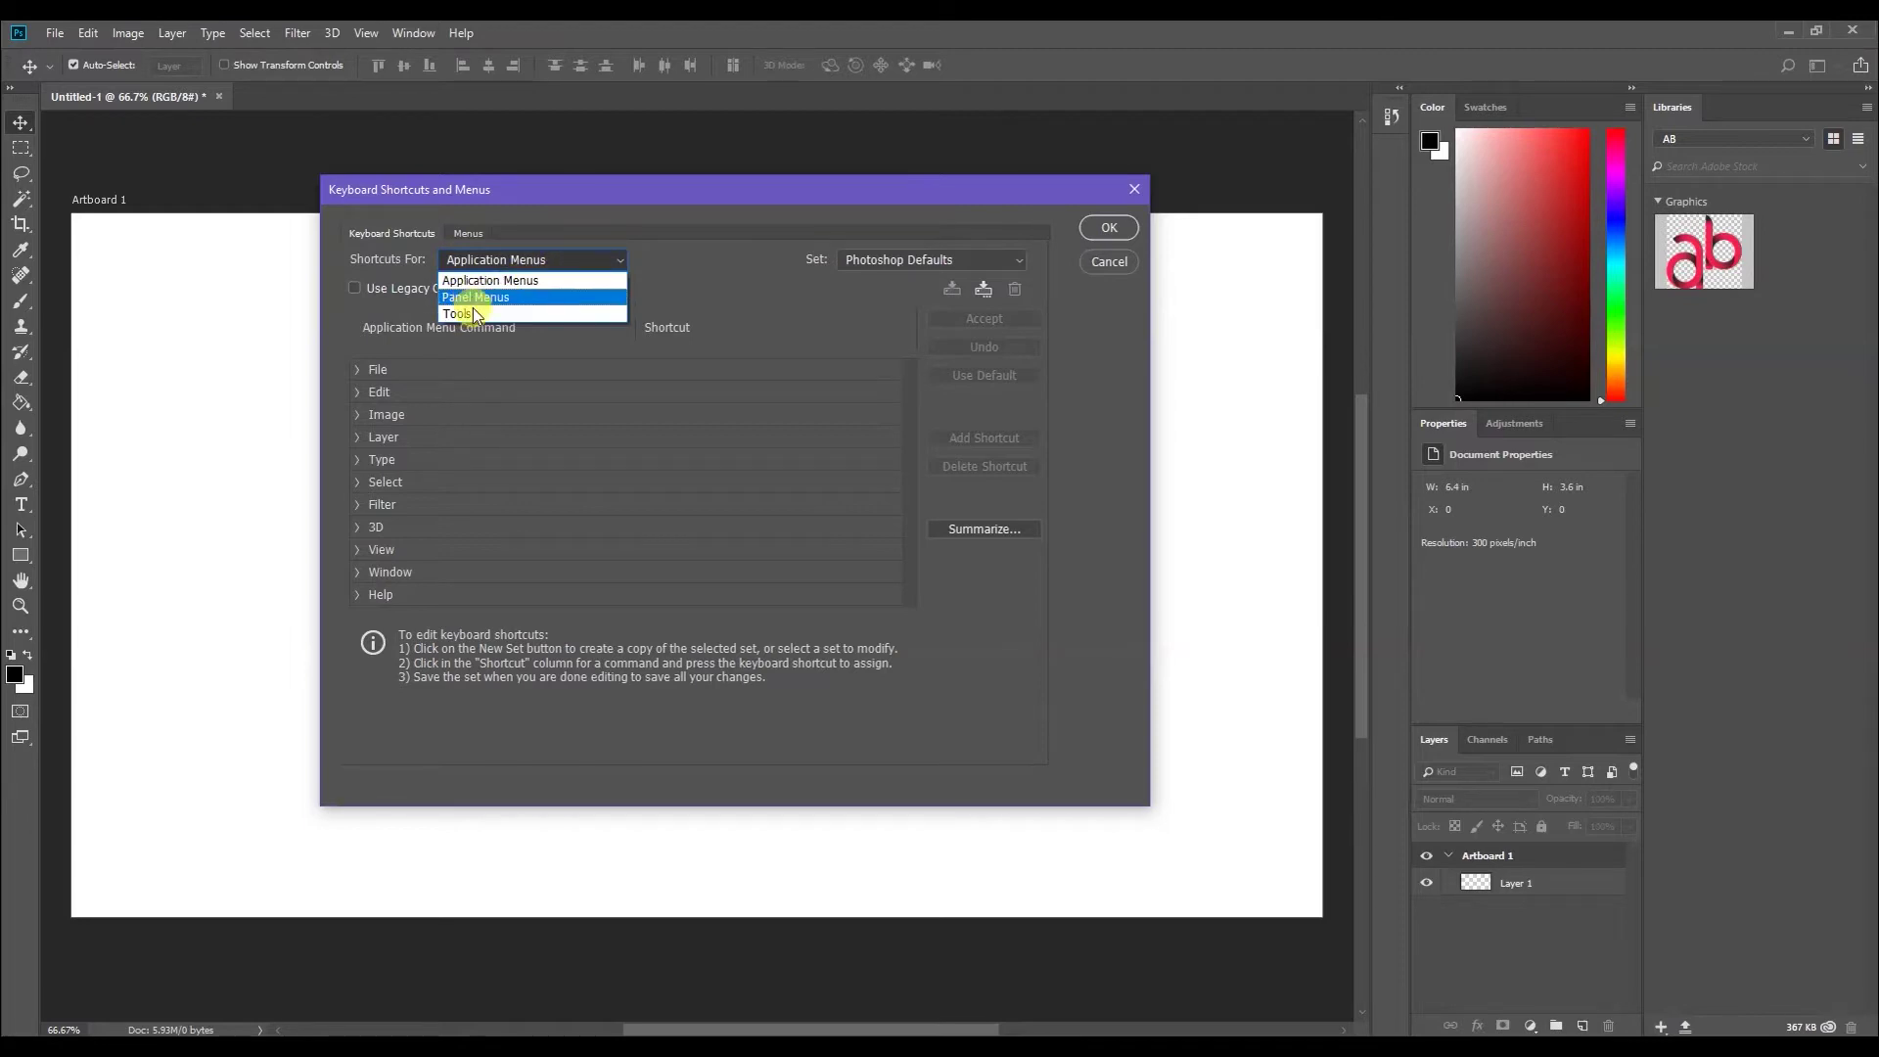
left_click(499, 298)
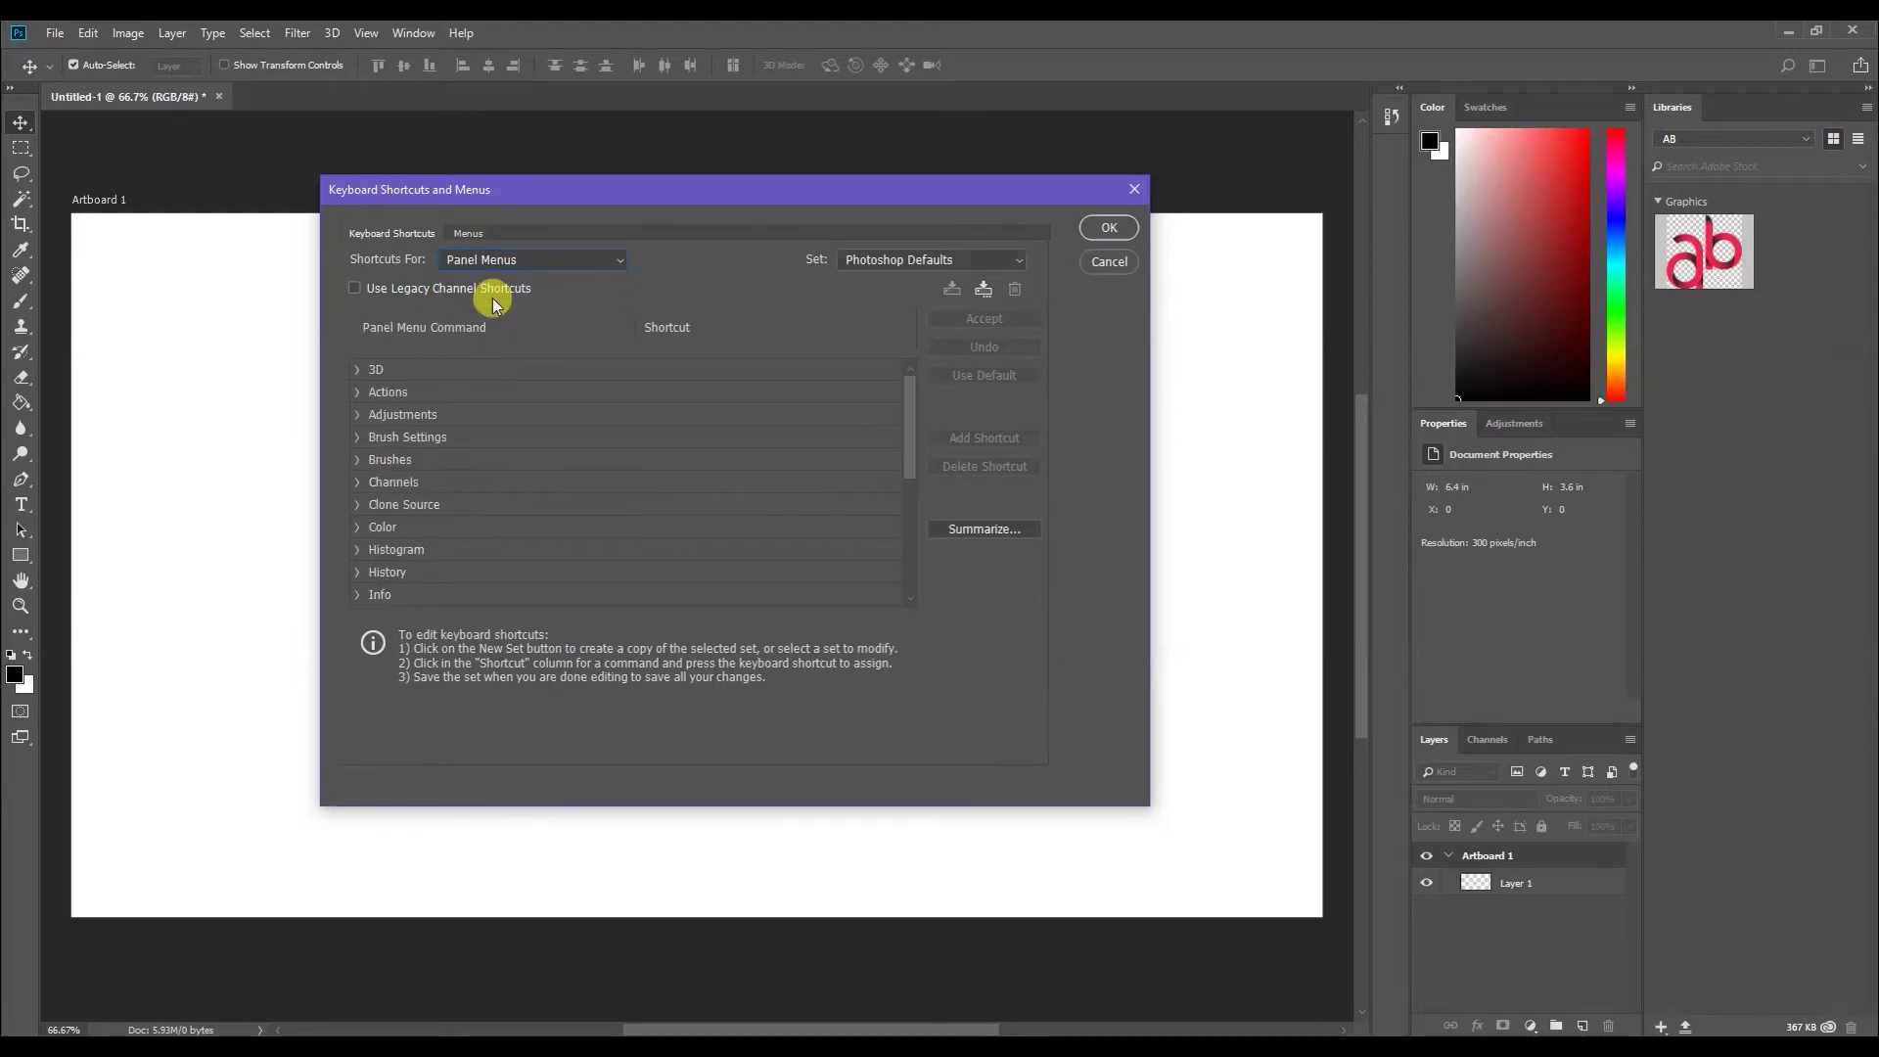
left_click(514, 259)
left_click(462, 315)
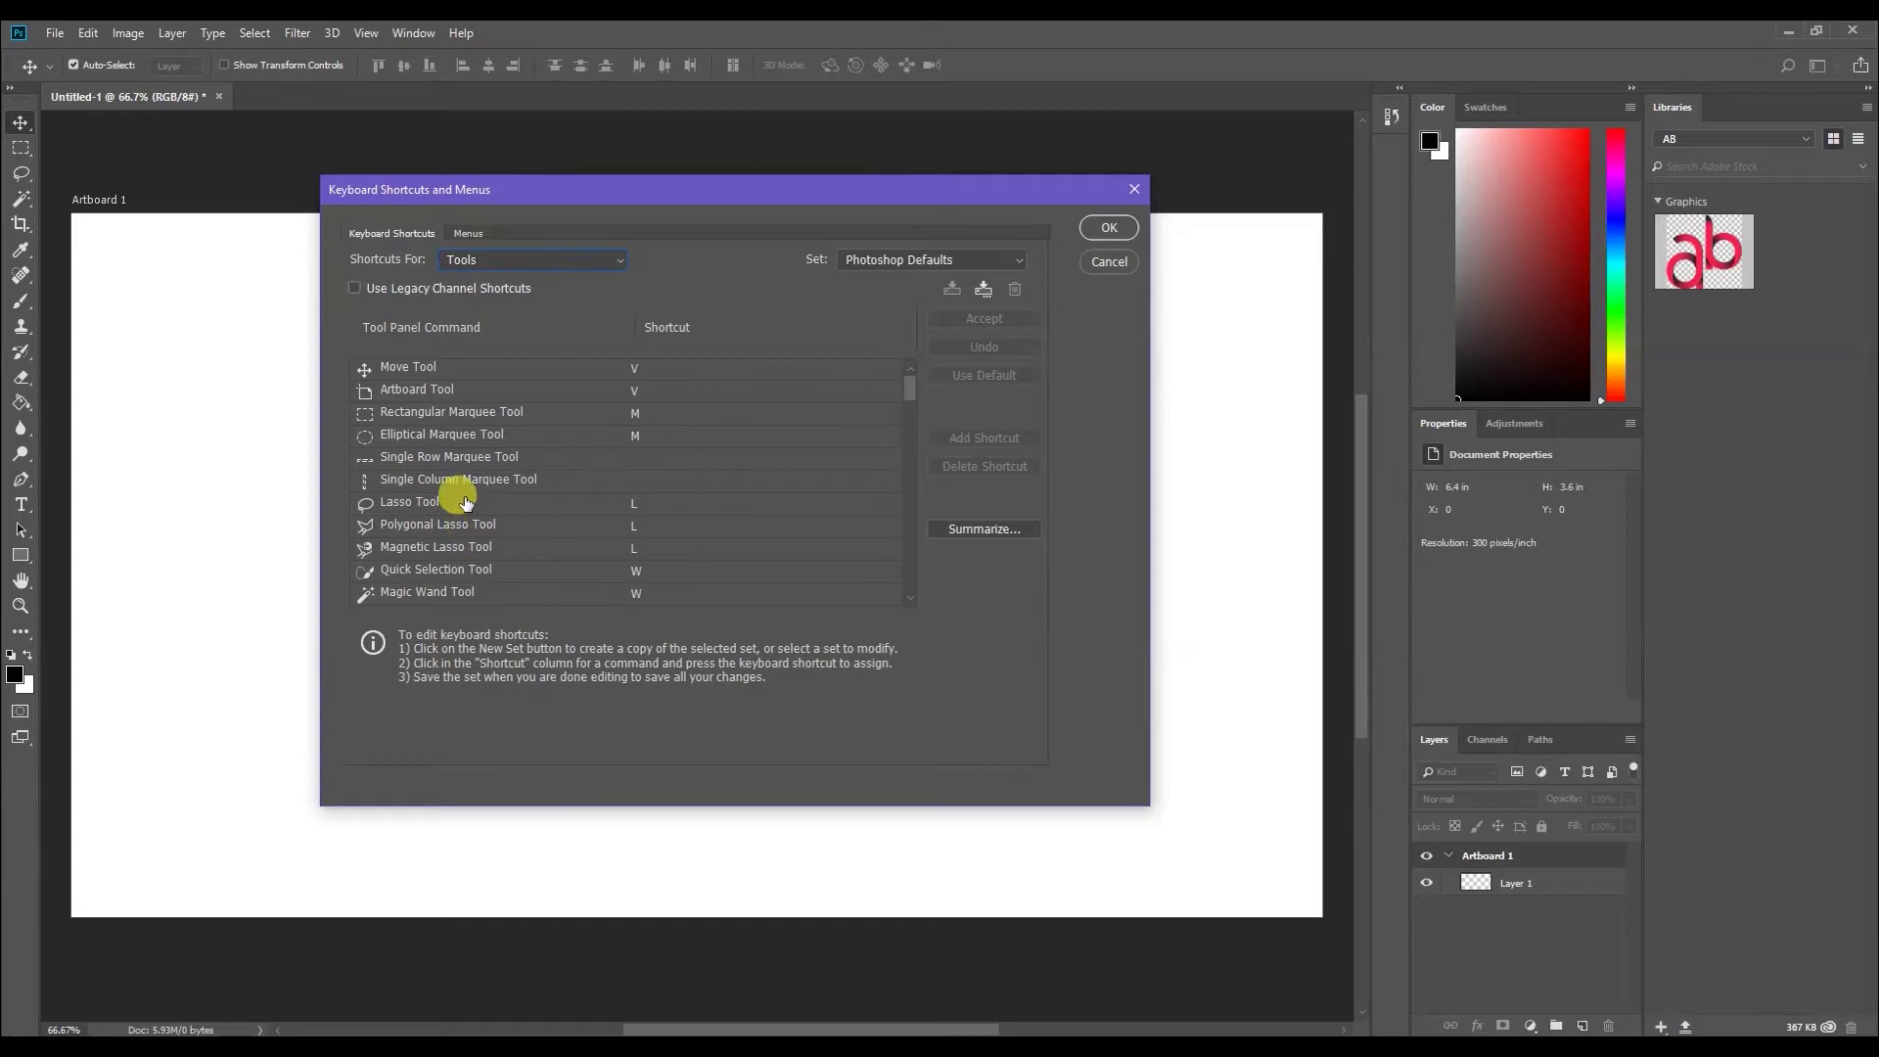
Try to assign 9 as the Move Tool's shortcut
left_click(421, 370)
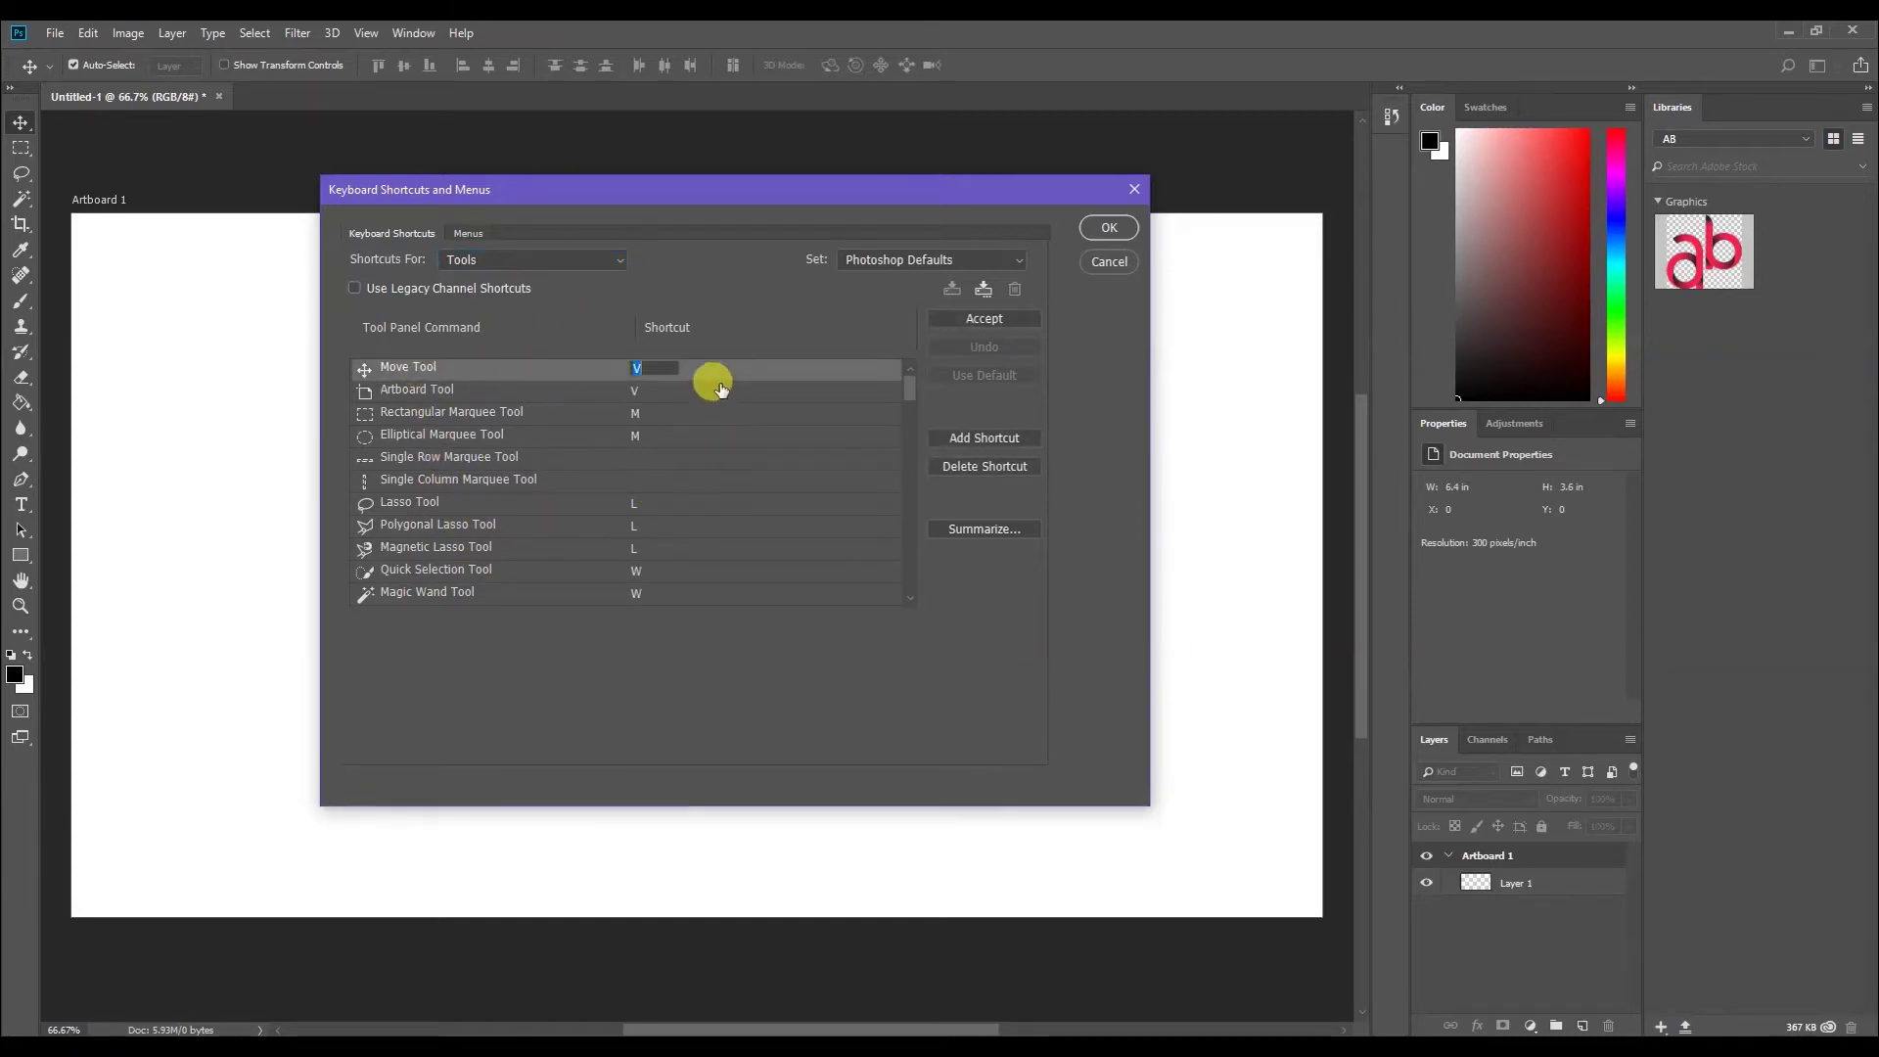
key("9")
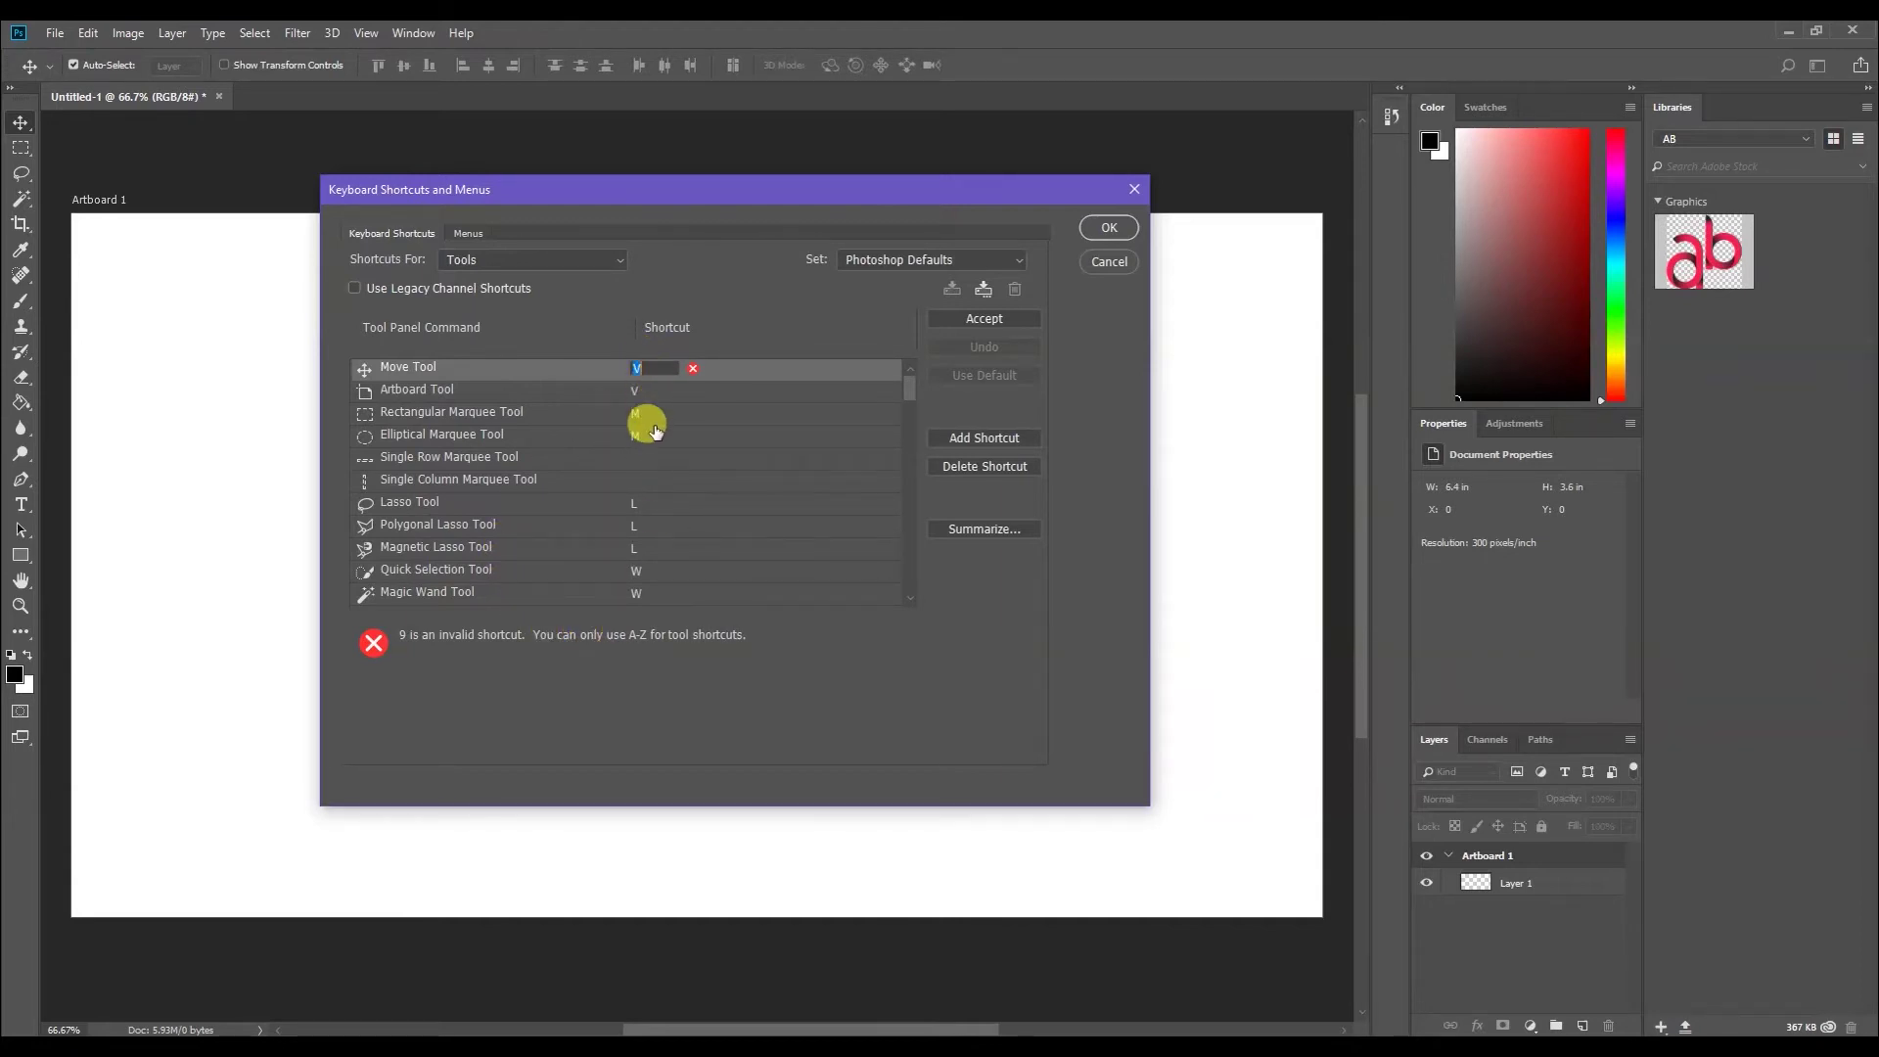
left_click(559, 648)
Set the Move Tool's shortcut to L
left_click(635, 370)
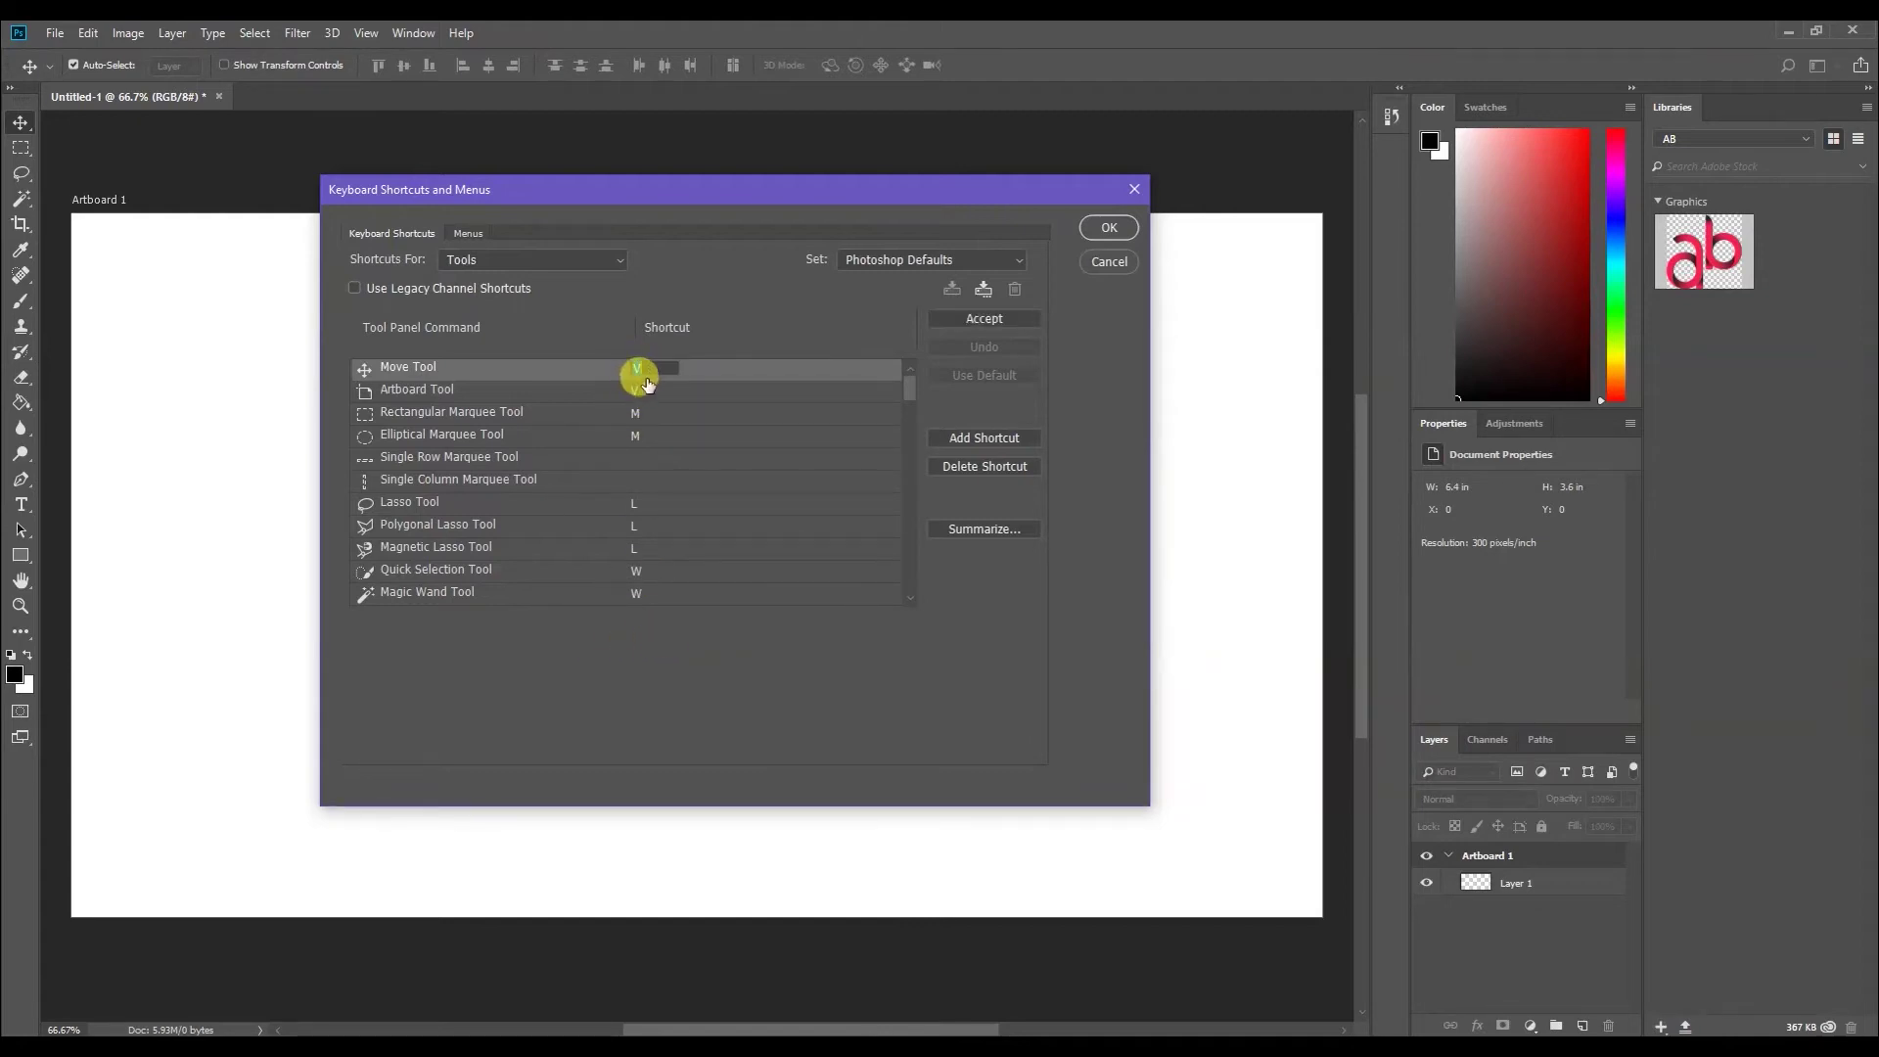
key("l")
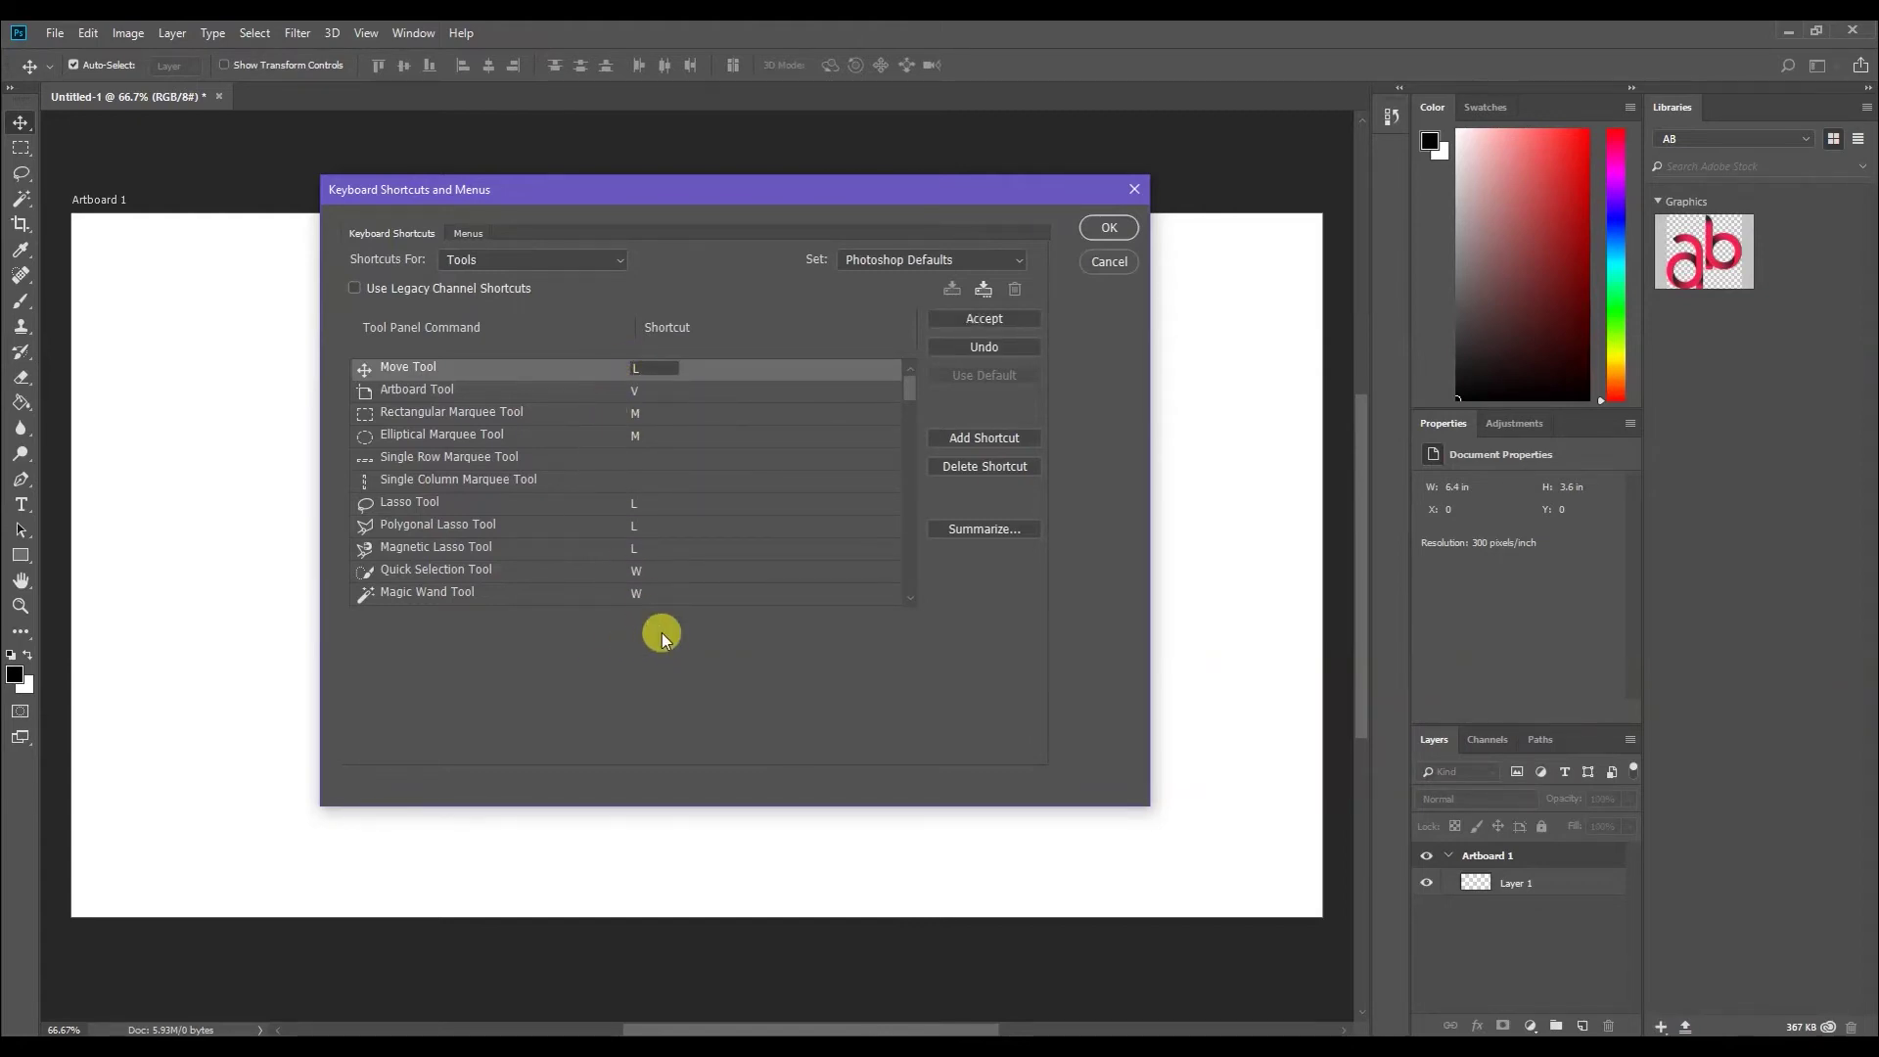
left_click(664, 661)
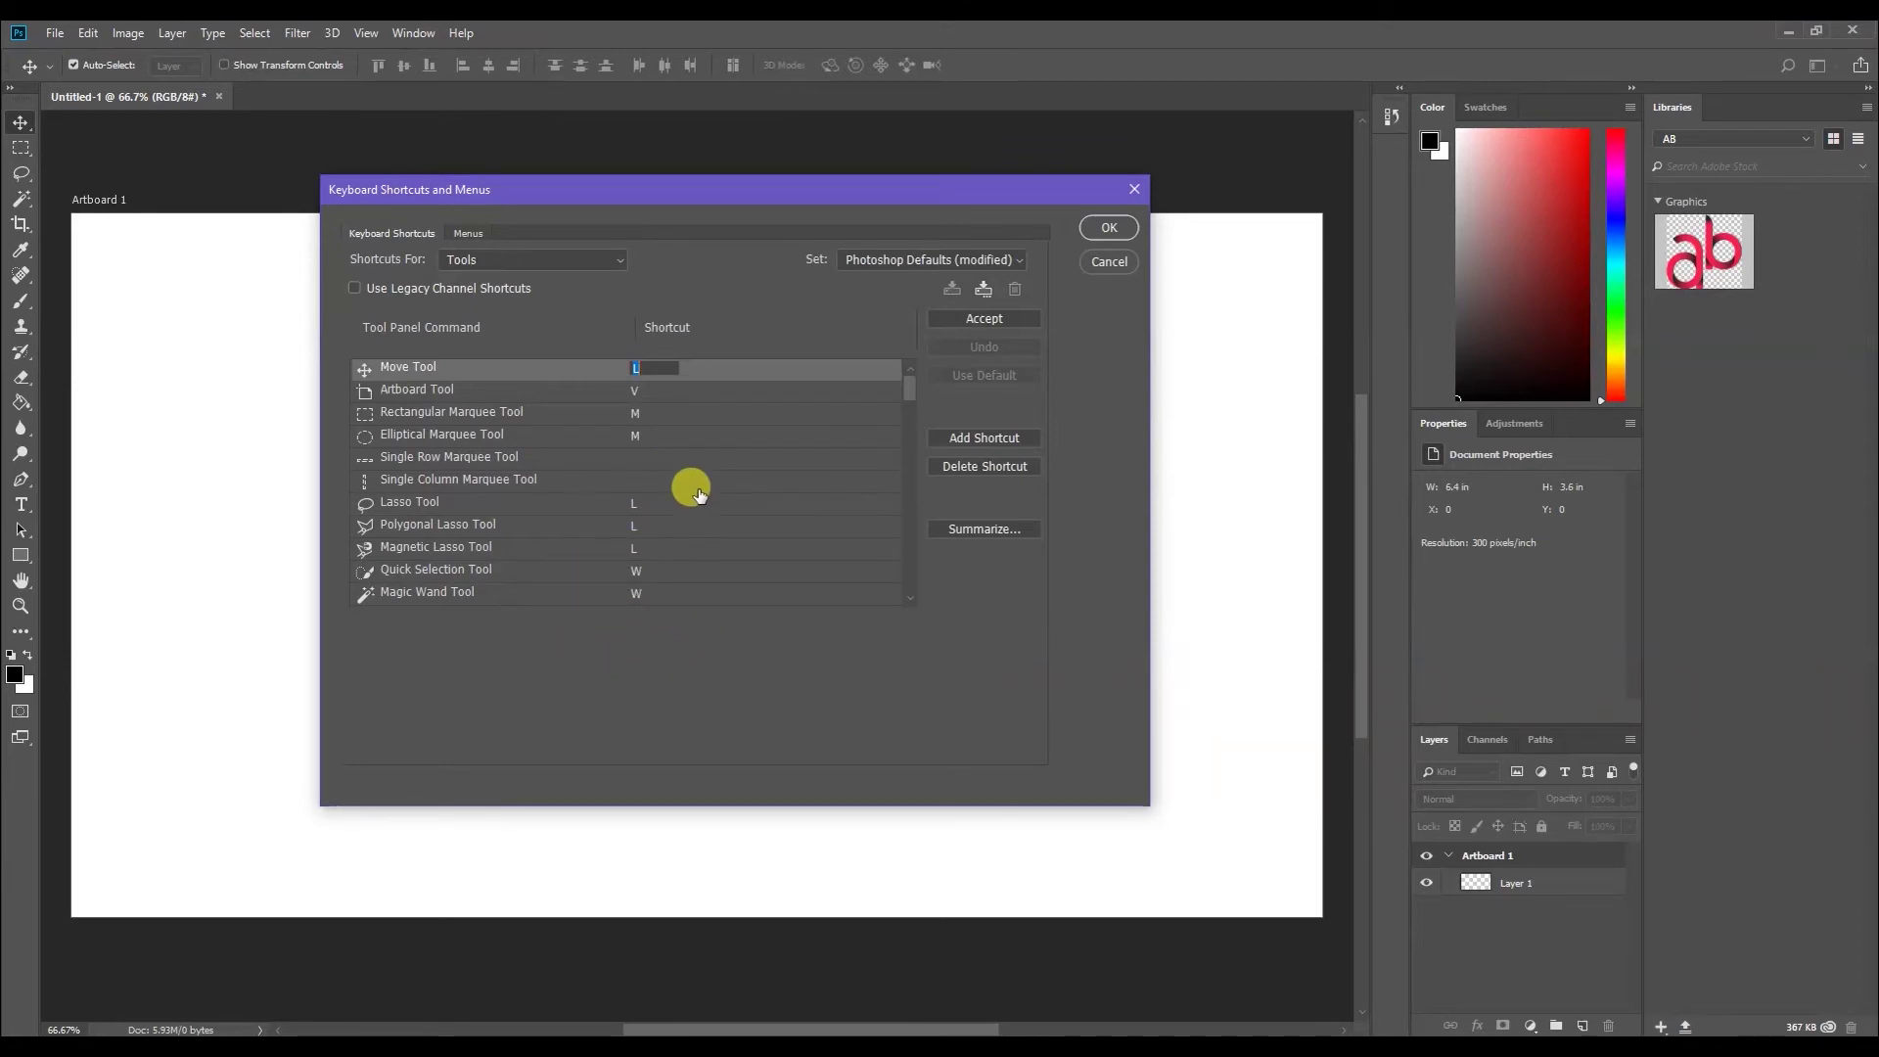
Clear the Move Tool's shortcut and close the keyboard shortcut settings without saving
left_click(650, 367)
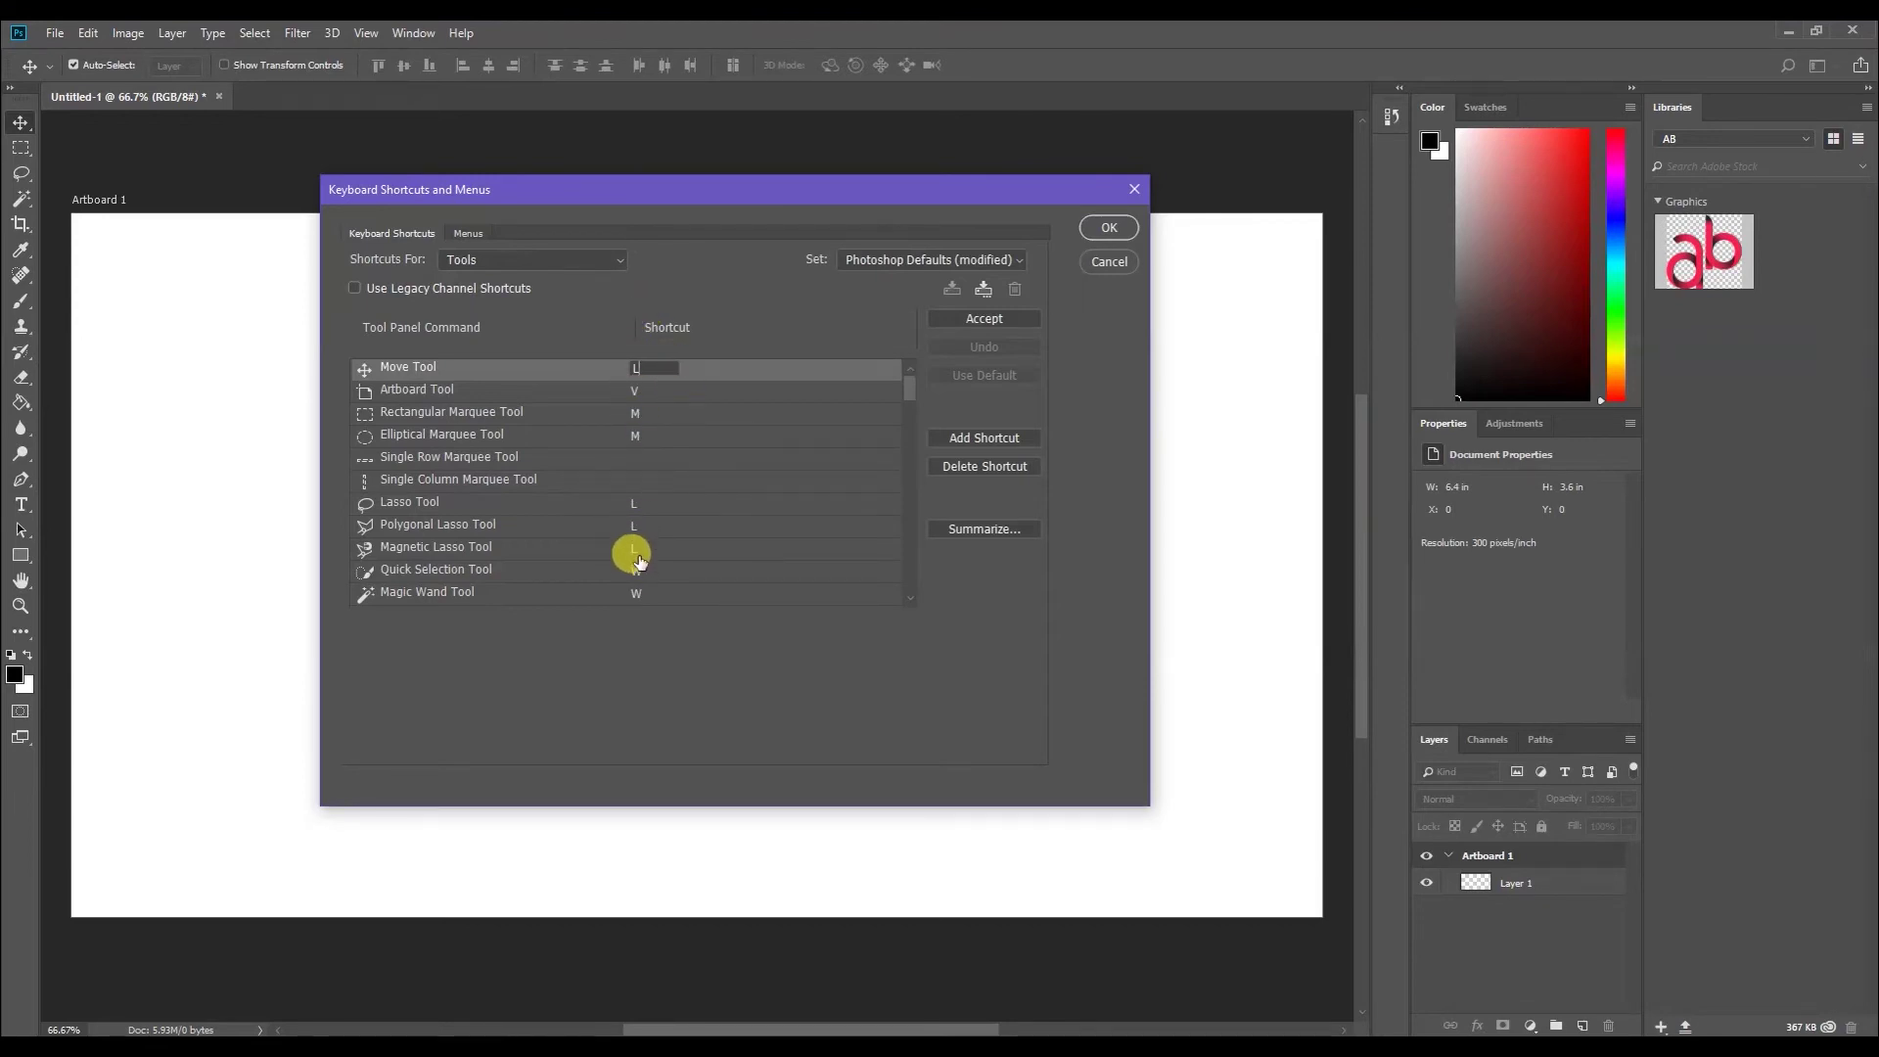
key("BackSpace")
left_click(1103, 270)
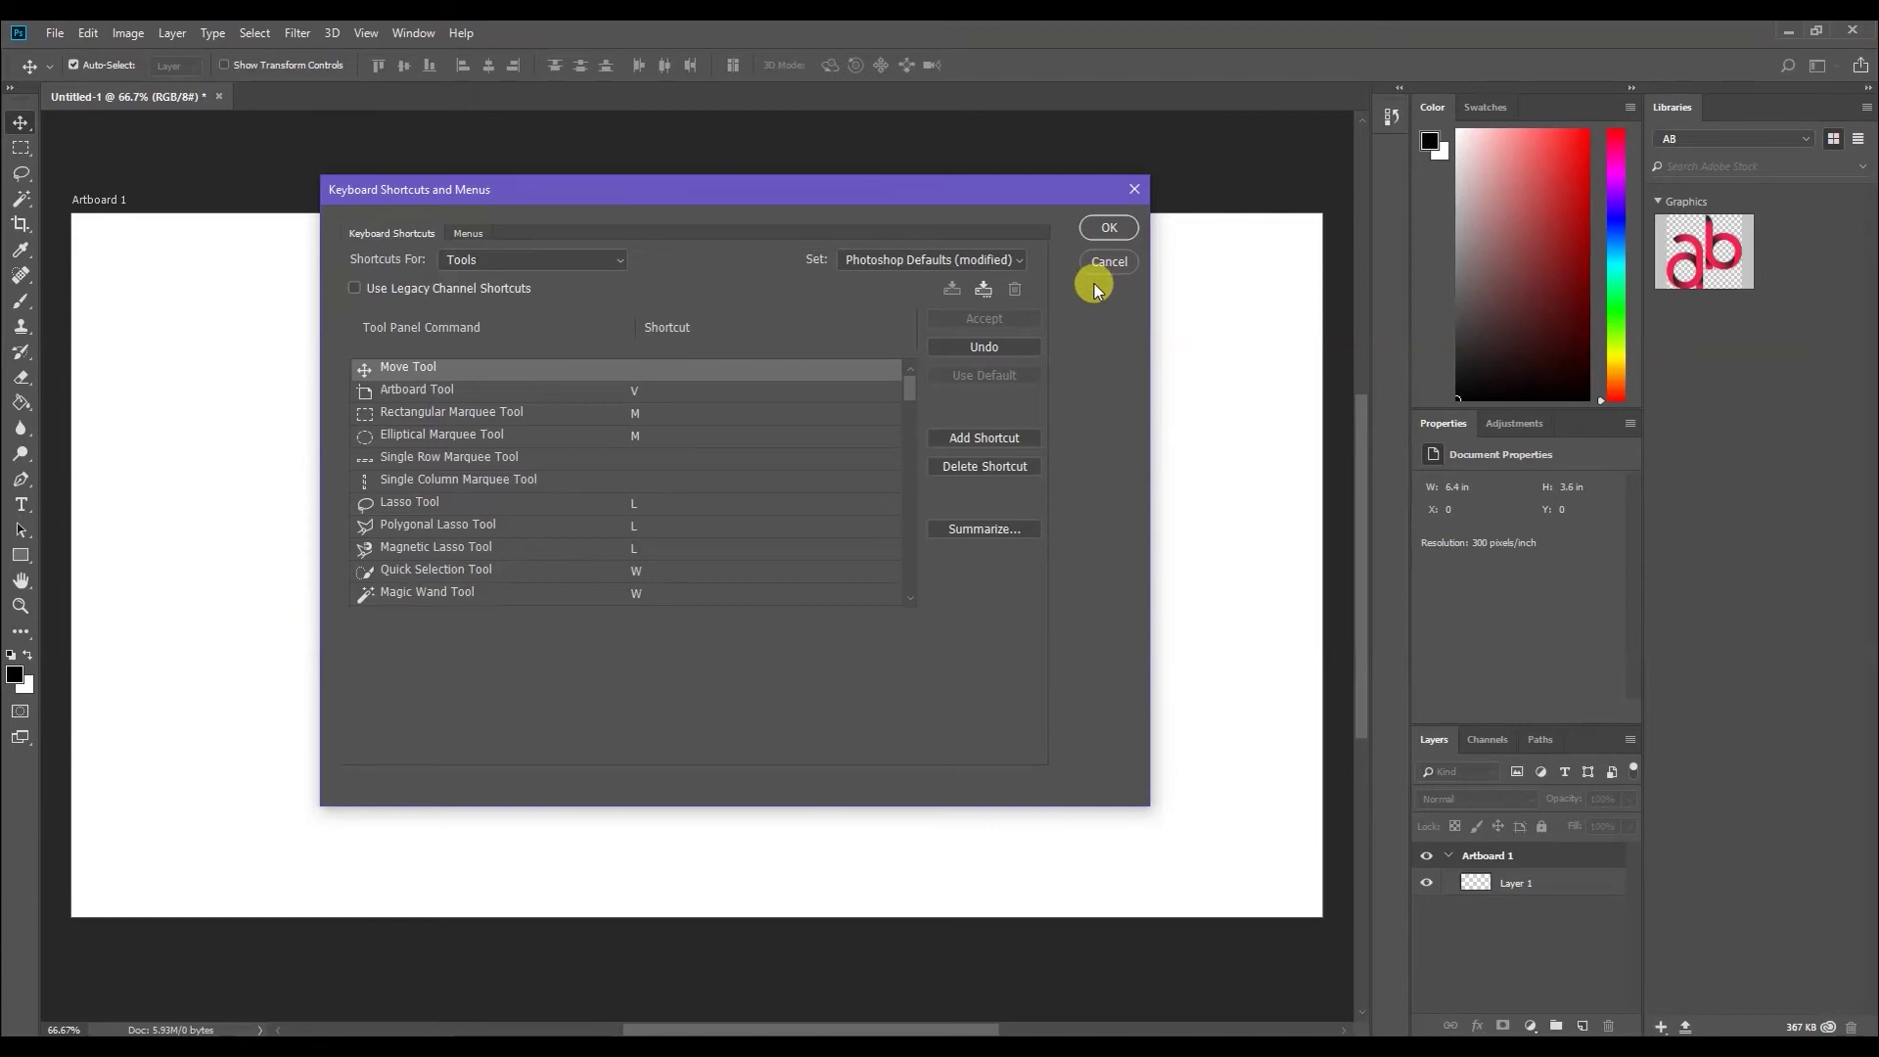
left_click(1109, 269)
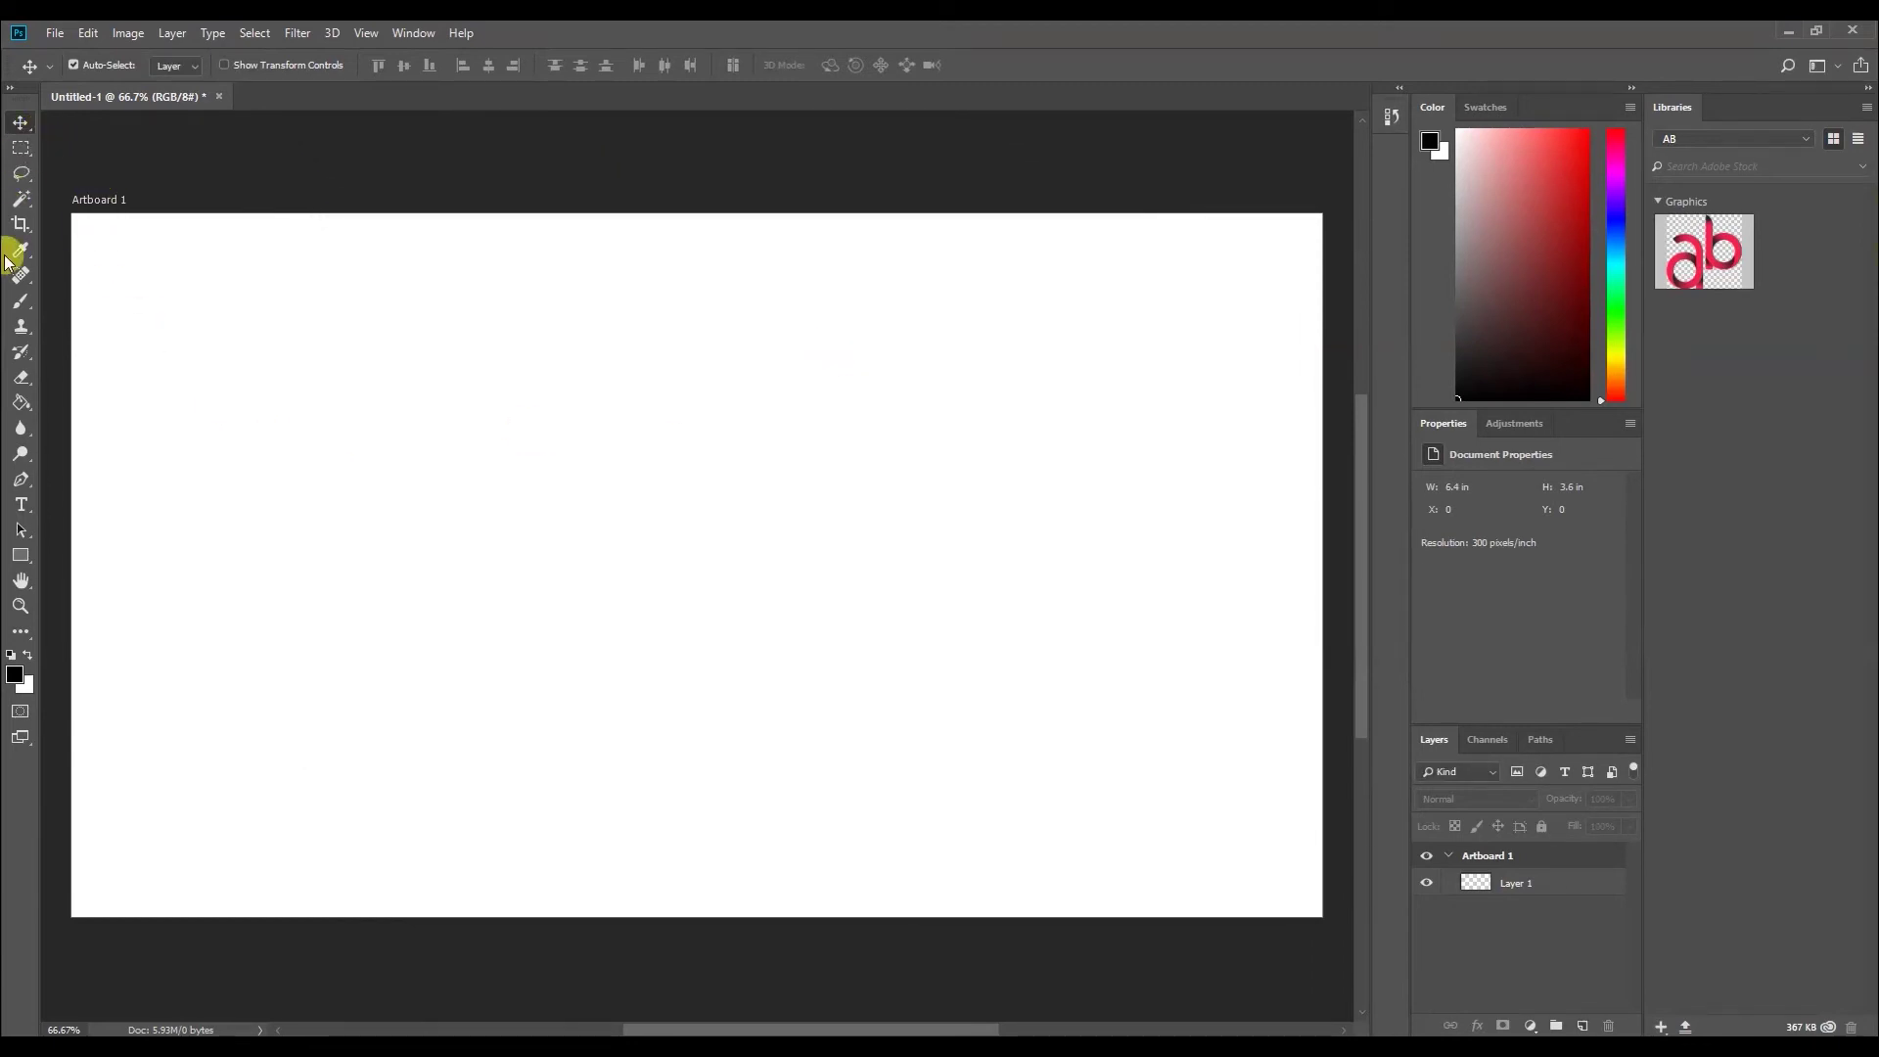
Check the shortcuts listed for the tools grouped with the Move Tool
right_click(22, 123)
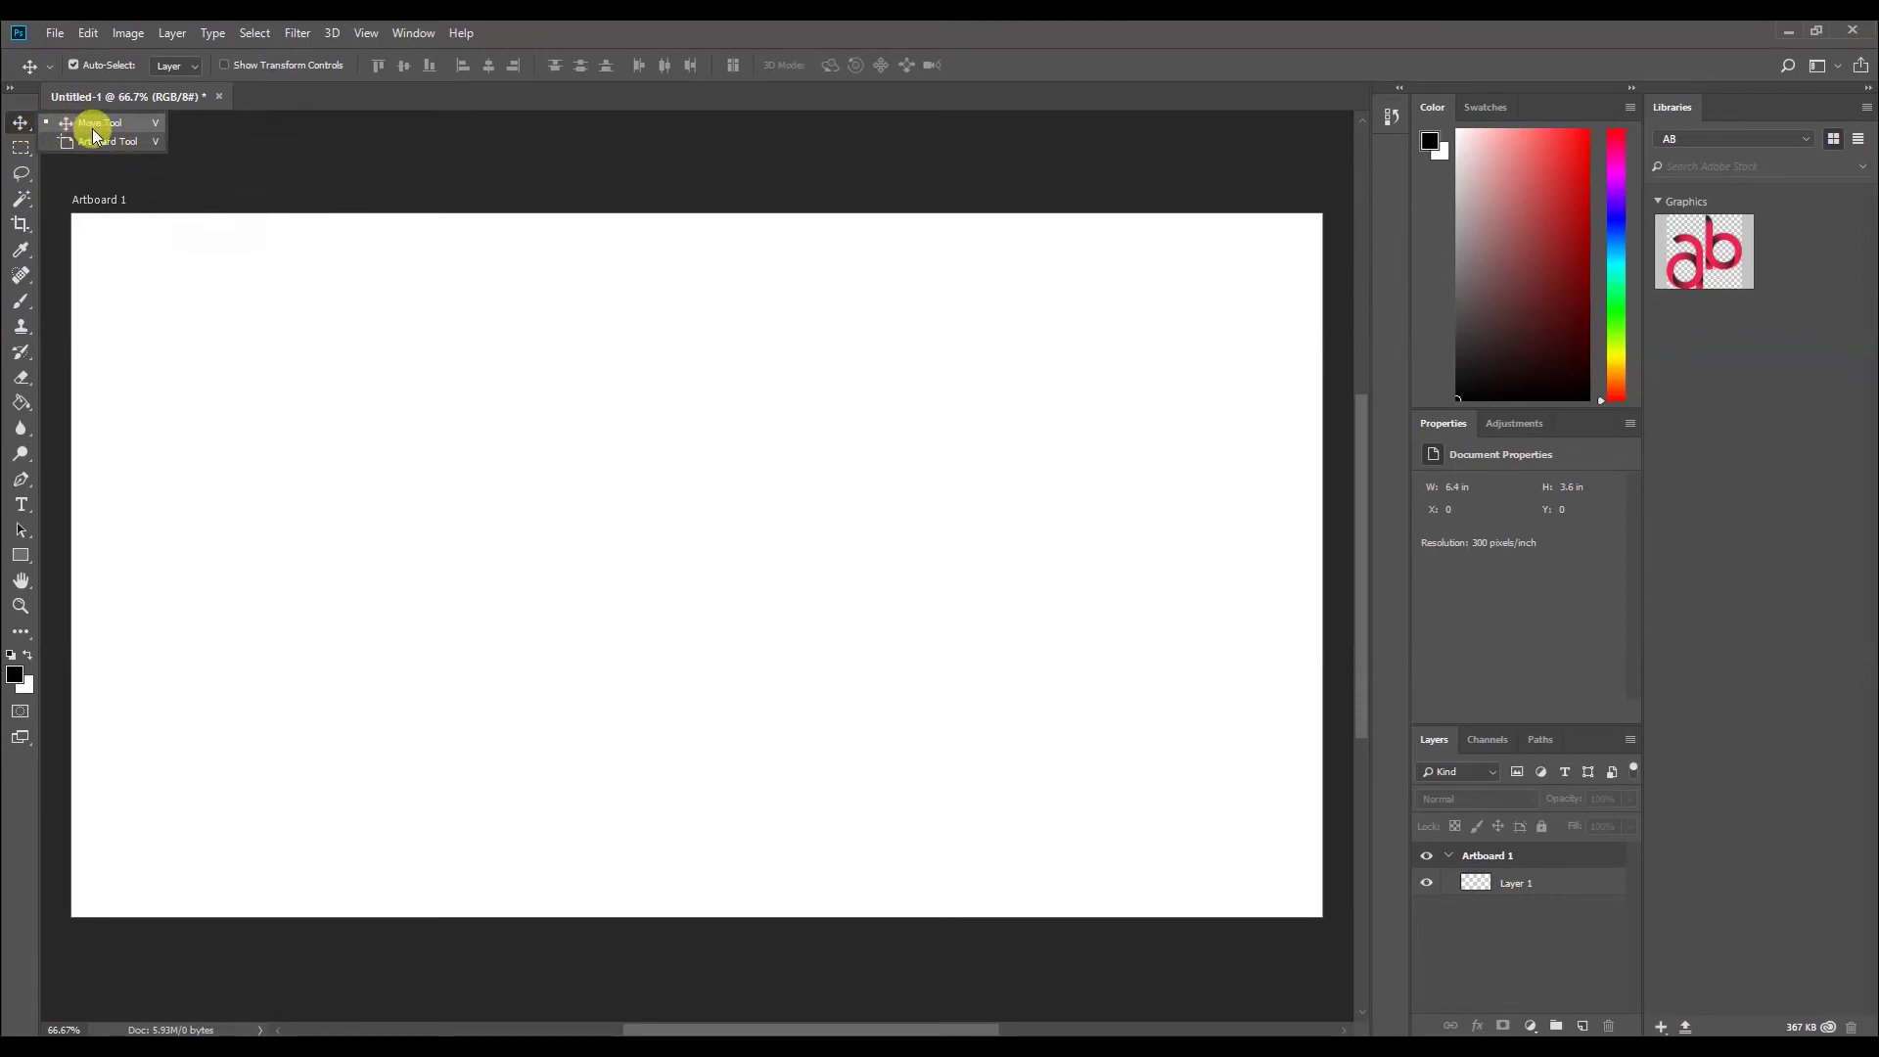
left_click(28, 132)
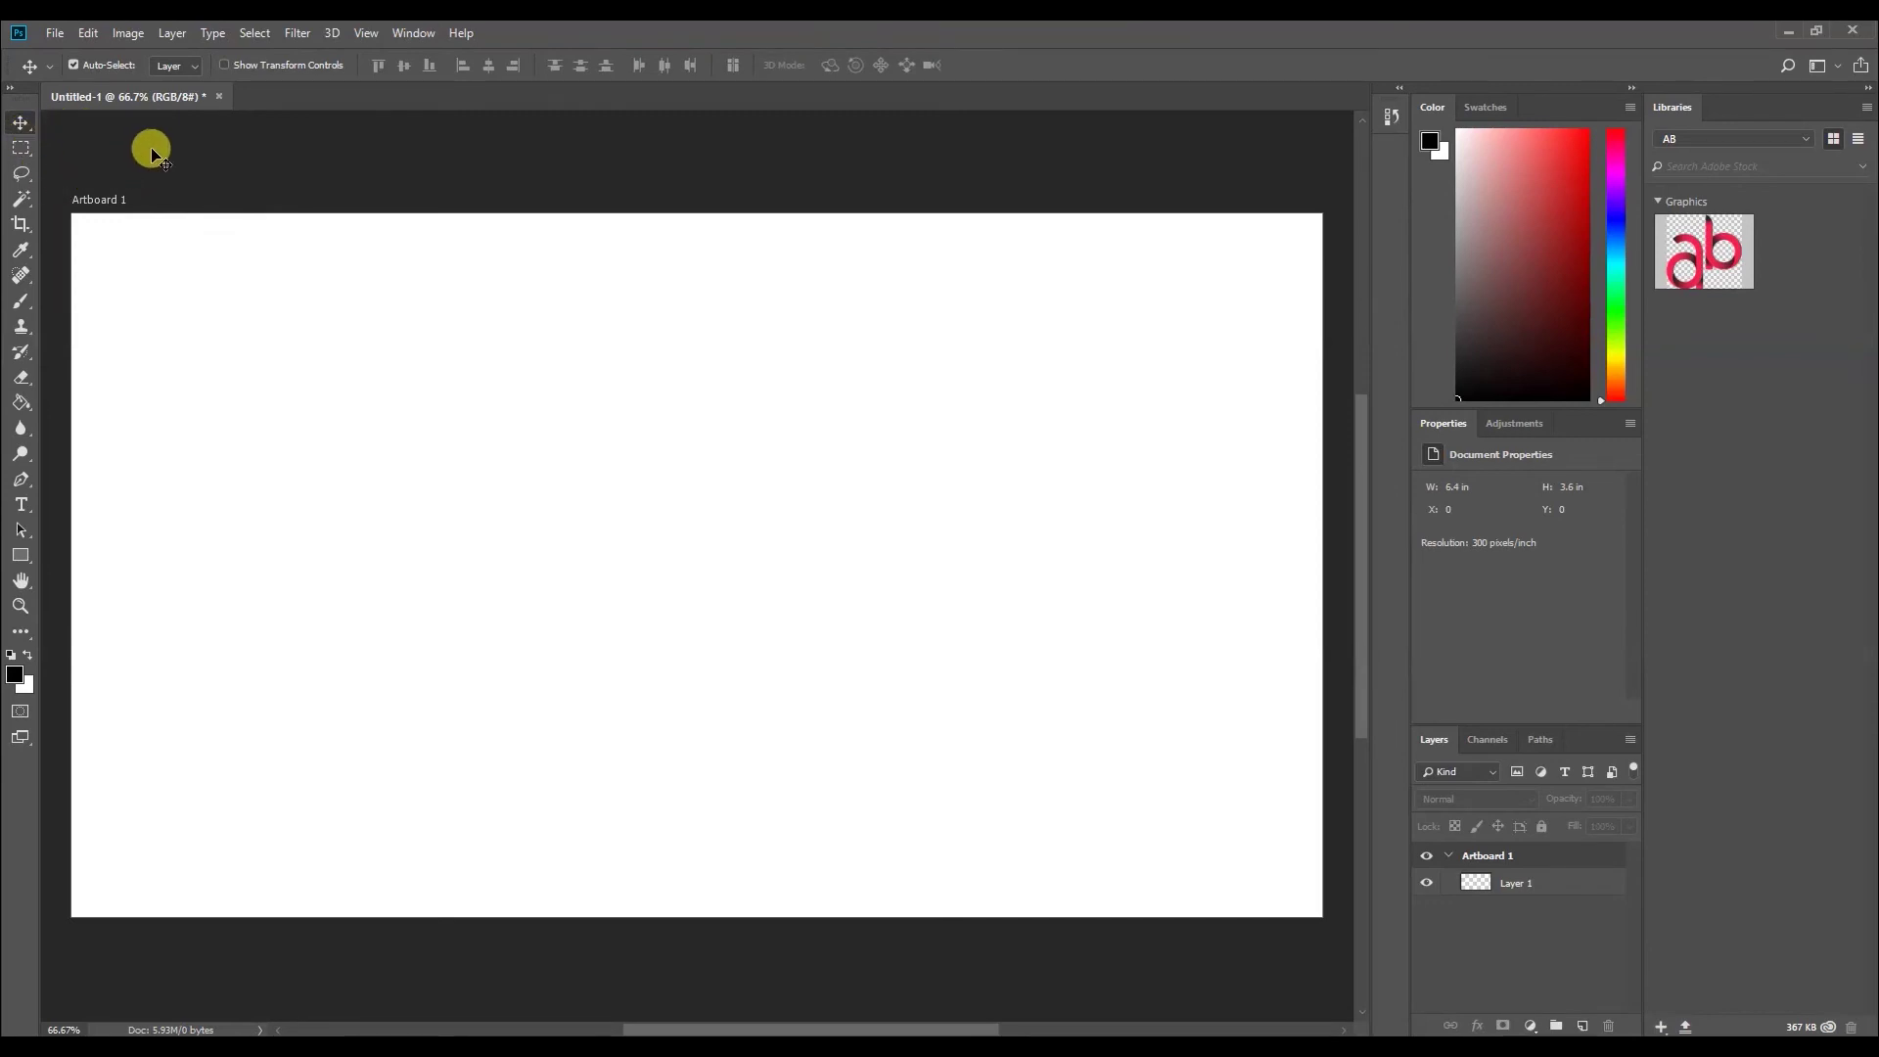